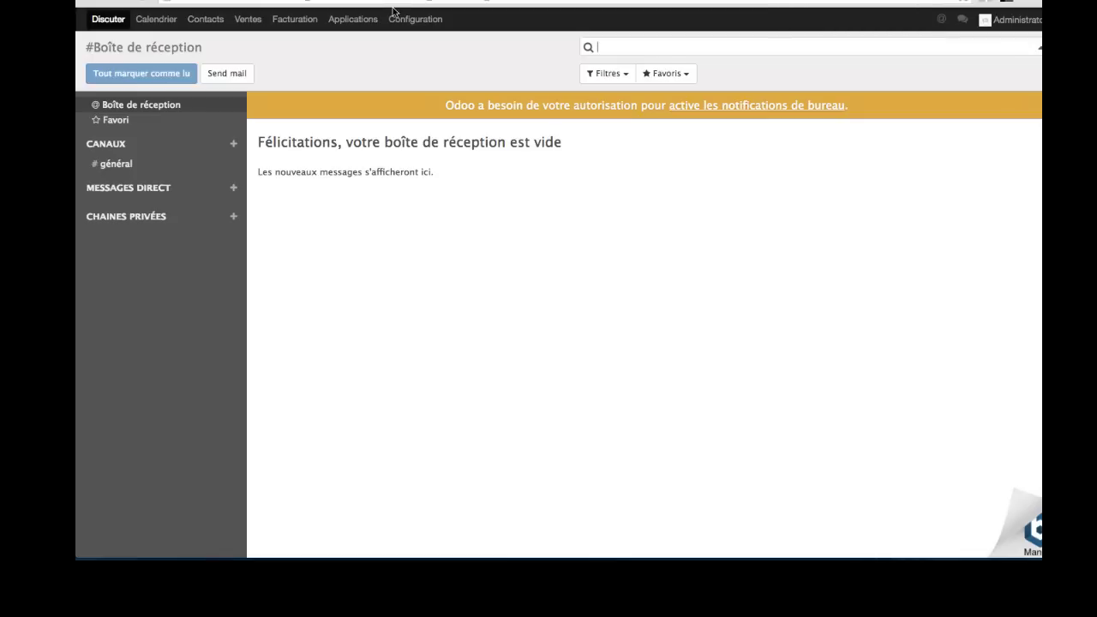
- Install the Comptabilité et finance app from Applications and open its module card
{"action": "left_click", "coordinate": [353, 21]}
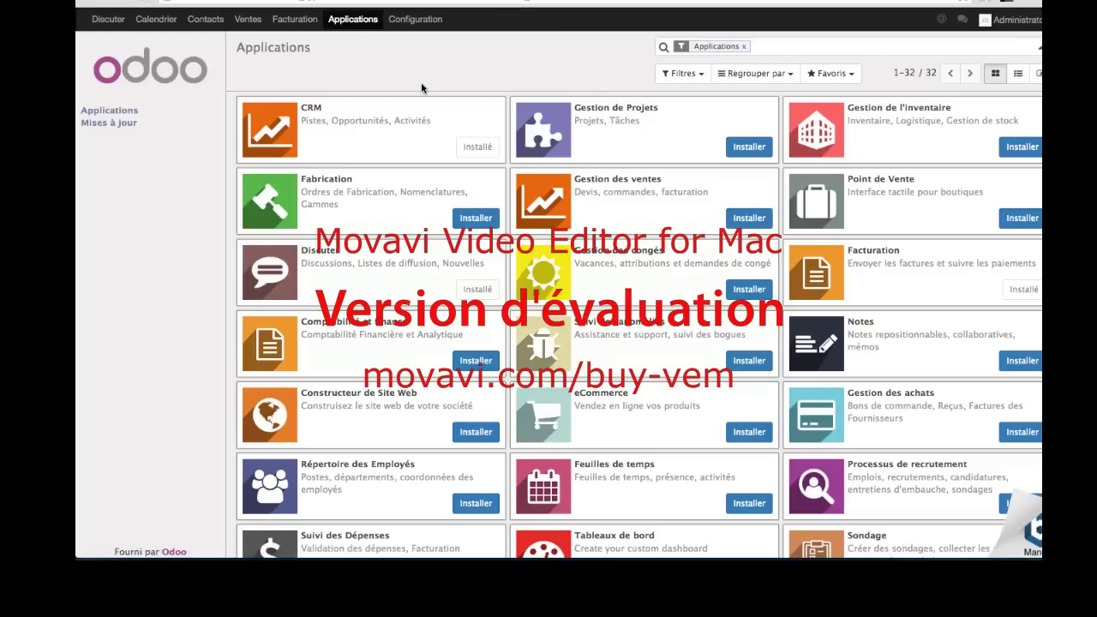
{"action": "scroll", "coordinate": [432, 204], "scroll_direction": "down", "scroll_amount": 5}
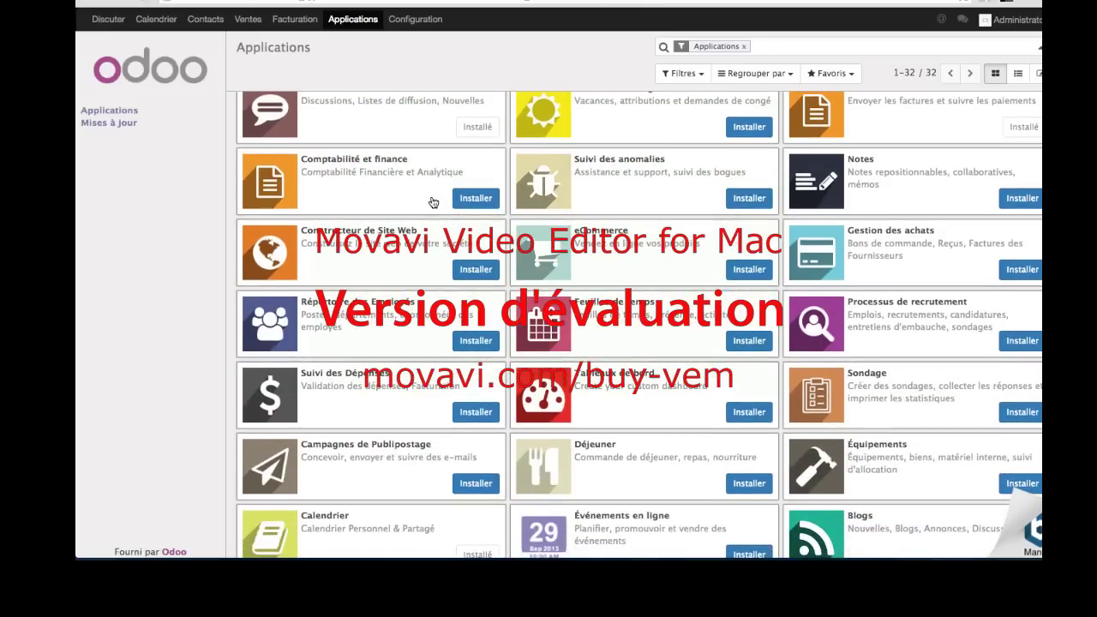
{"action": "scroll", "coordinate": [433, 202], "scroll_direction": "down", "scroll_amount": 4}
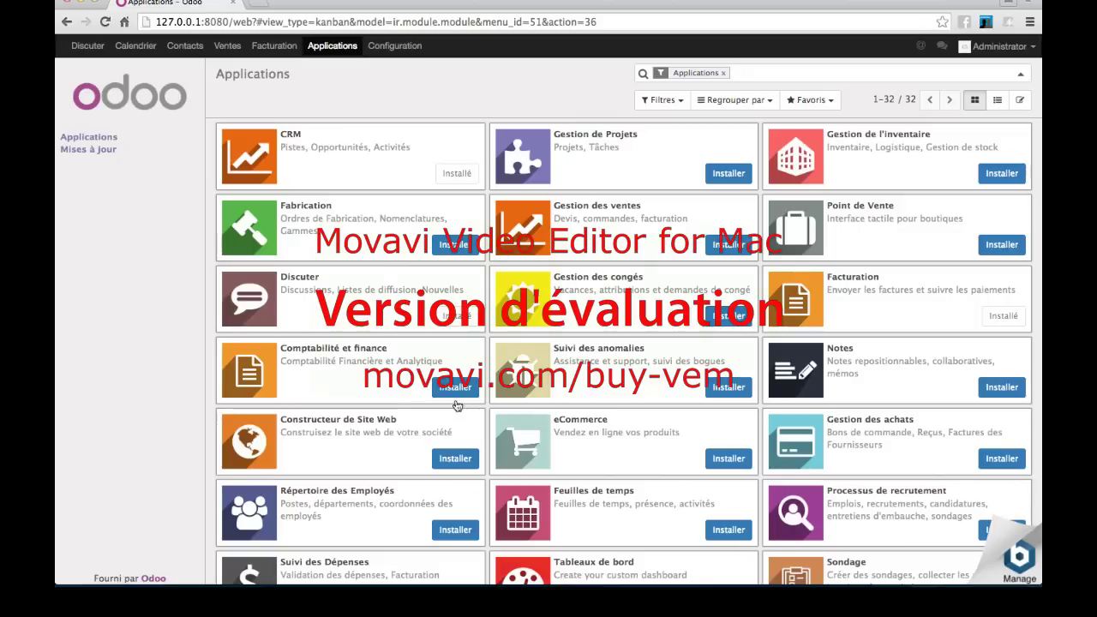
{"action": "left_click", "coordinate": [454, 393]}
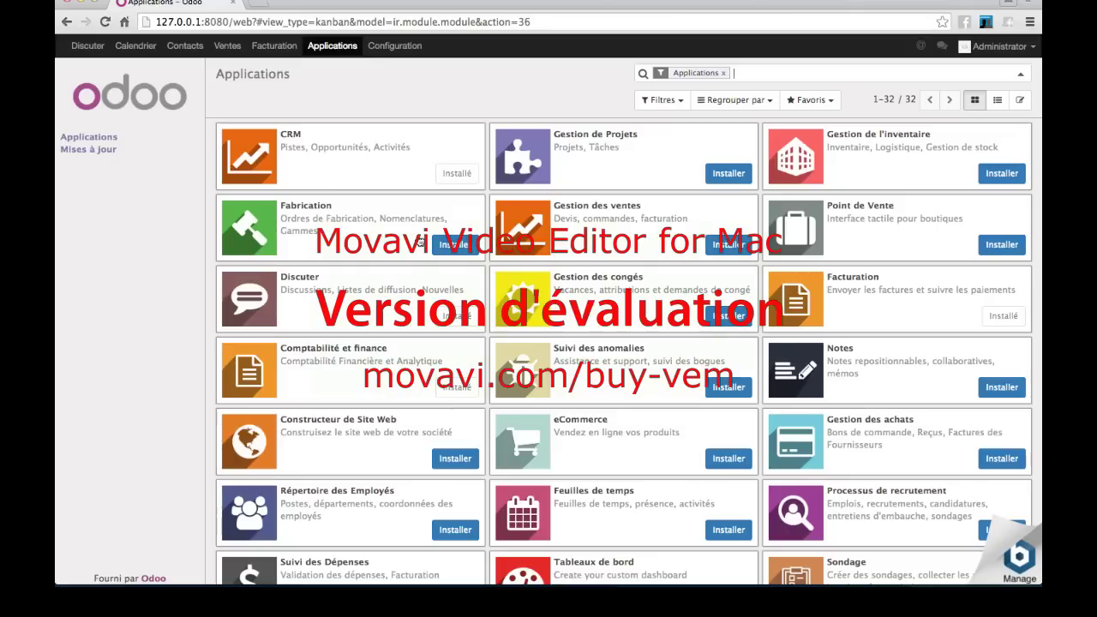
{"action": "left_click", "coordinate": [265, 374]}
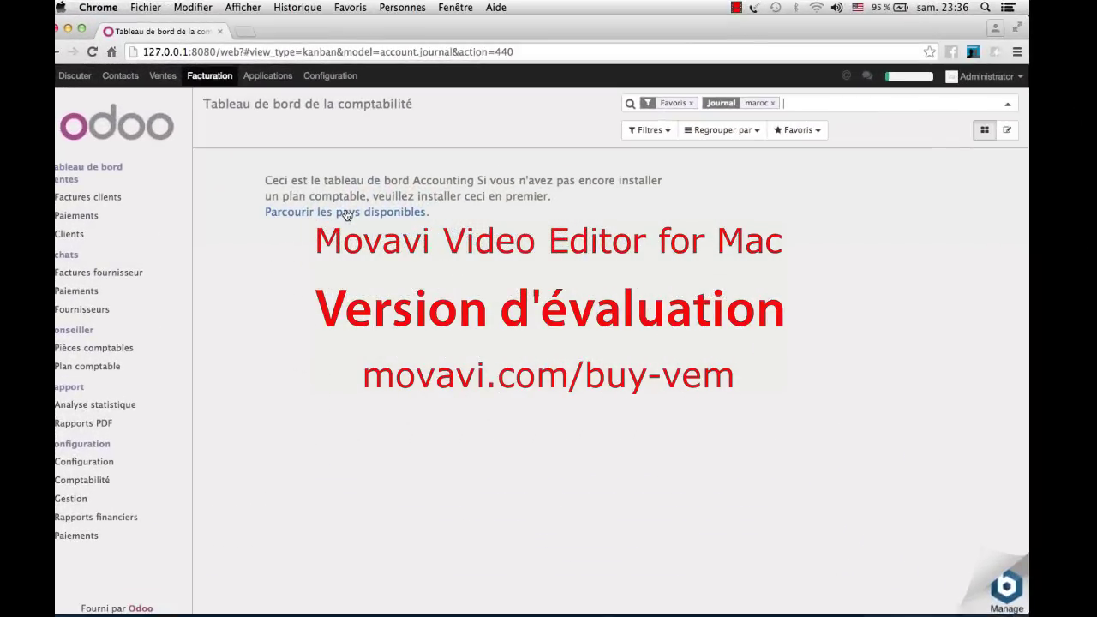
- Install the Comptabilité – Maroc chart of accounts found by searching 'maroc', then show the Configuration dashboard
{"action": "left_click", "coordinate": [347, 213]}
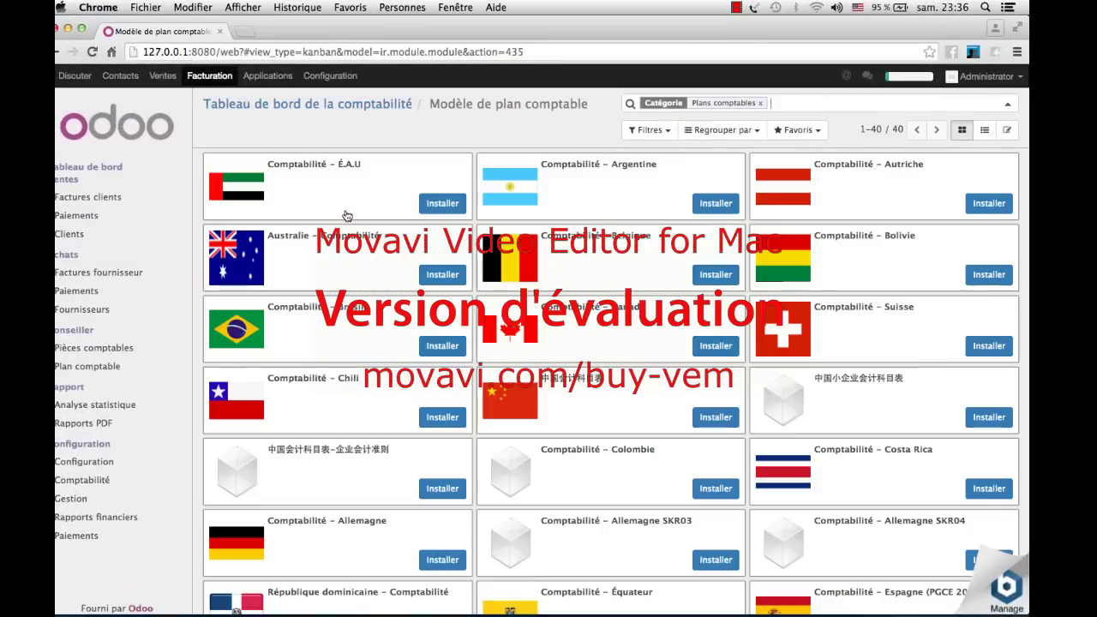
{"action": "type", "text": "maroc"}
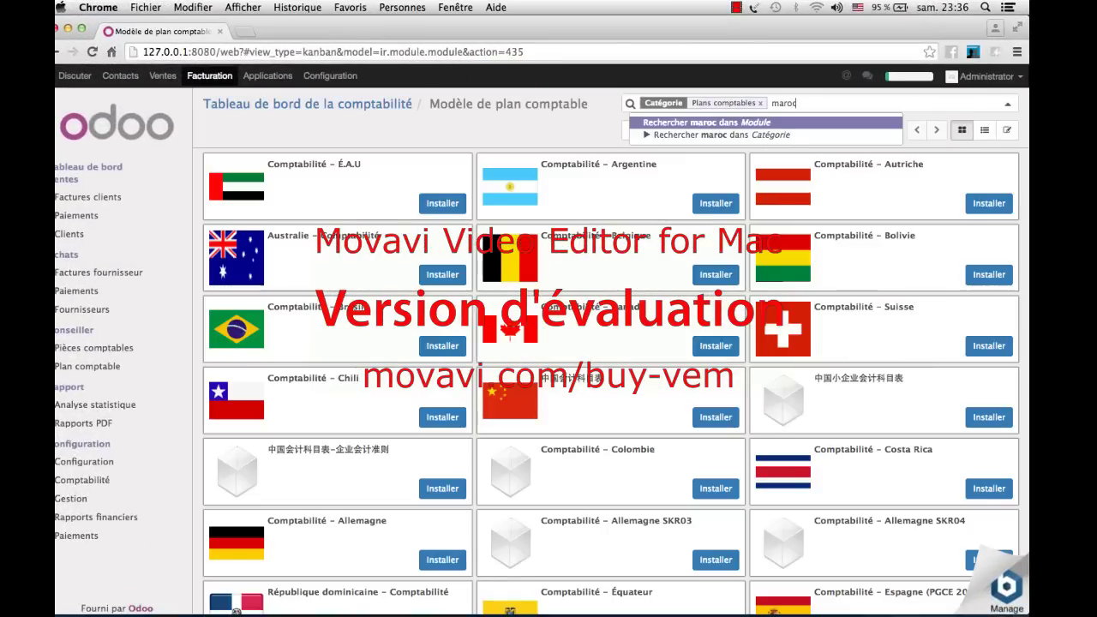
{"action": "key", "text": "Return"}
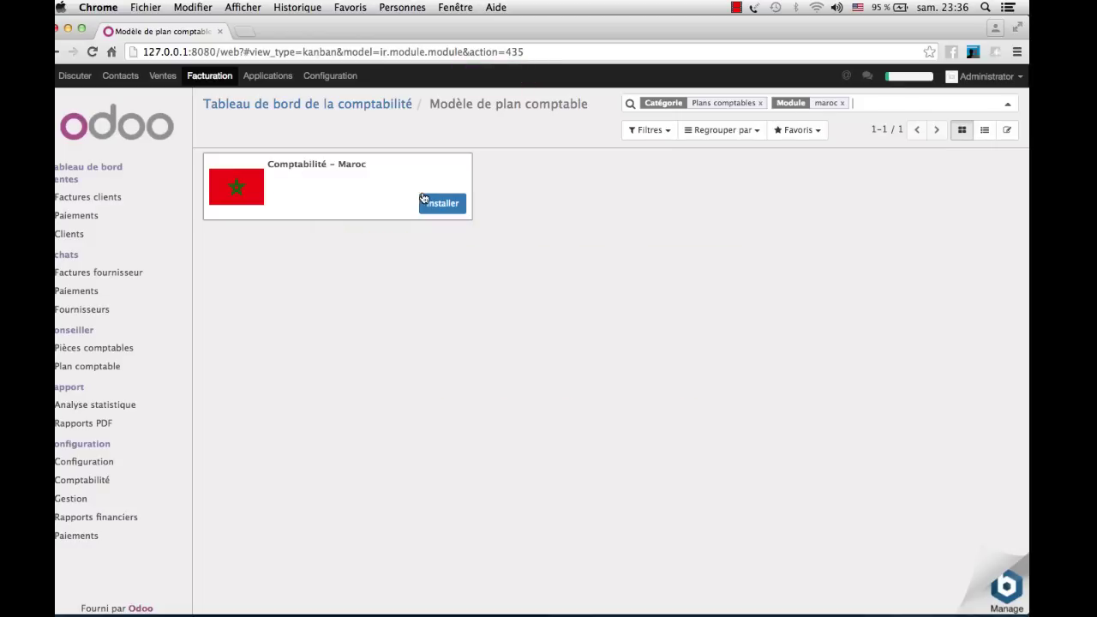
{"action": "left_click", "coordinate": [442, 204]}
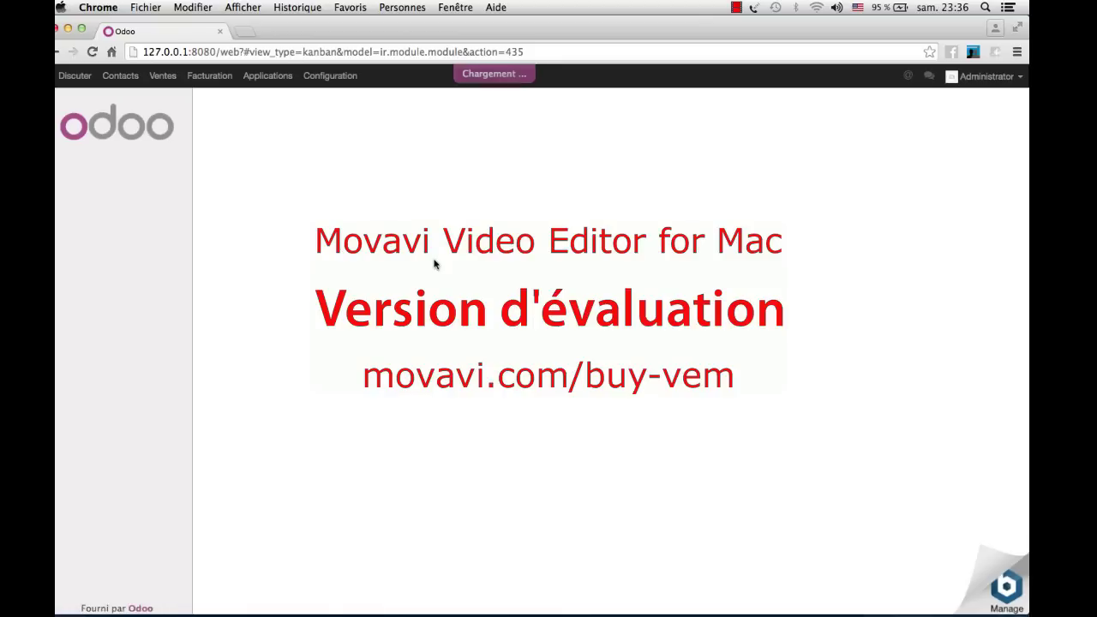
{"action": "scroll", "coordinate": [434, 265], "scroll_direction": "down", "scroll_amount": 5}
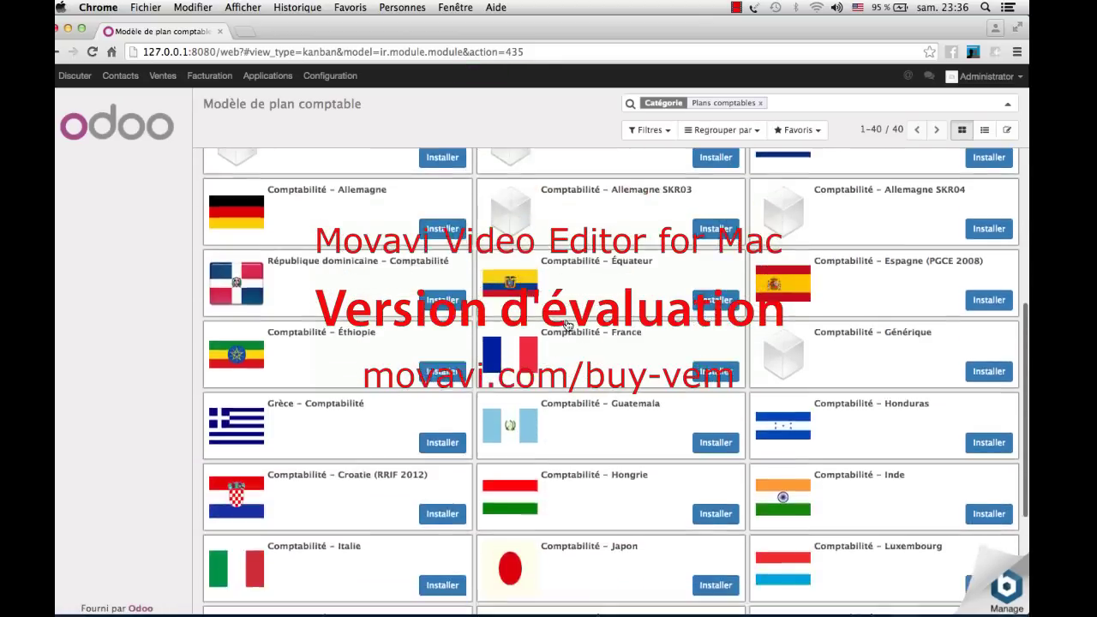
{"action": "scroll", "coordinate": [713, 167], "scroll_direction": "up", "scroll_amount": 5}
{"action": "type", "text": "maroc"}
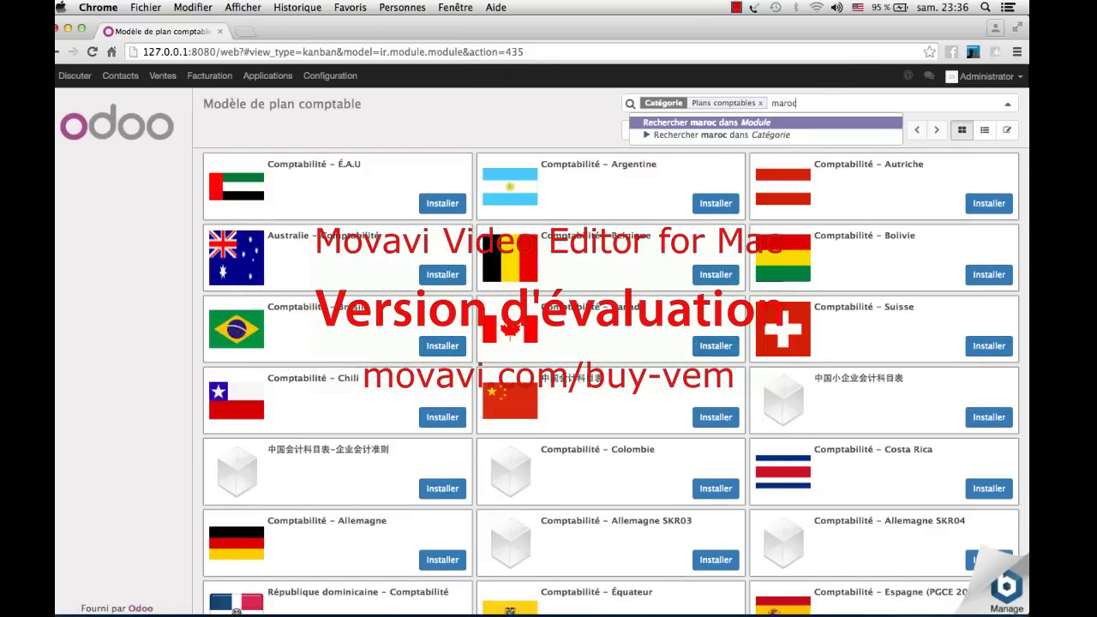
{"action": "key", "text": "Return"}
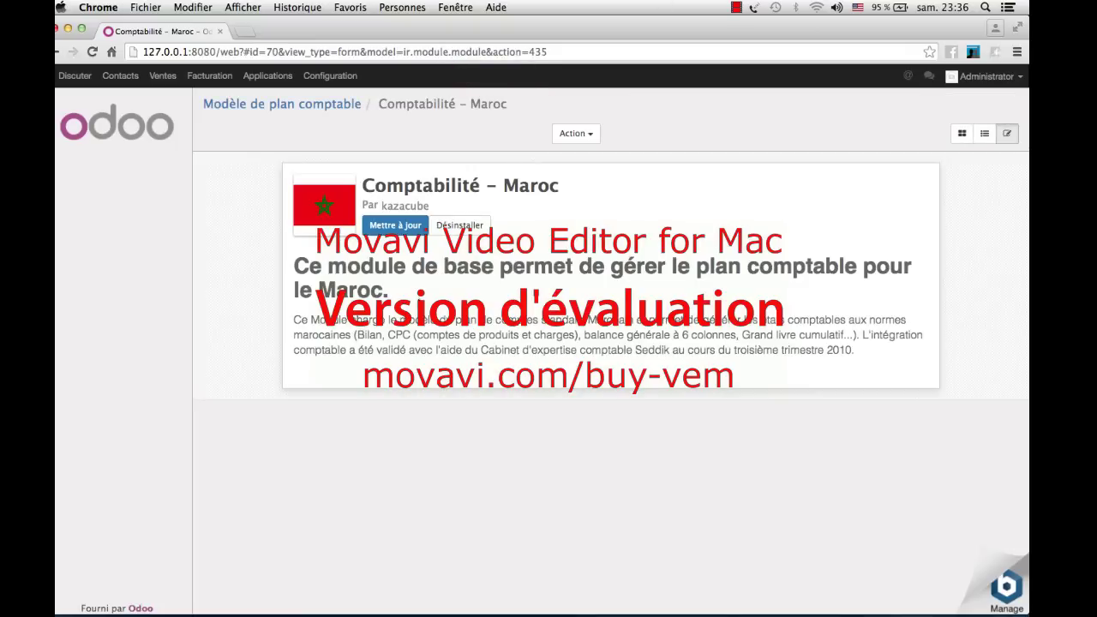
{"action": "left_click", "coordinate": [334, 80]}
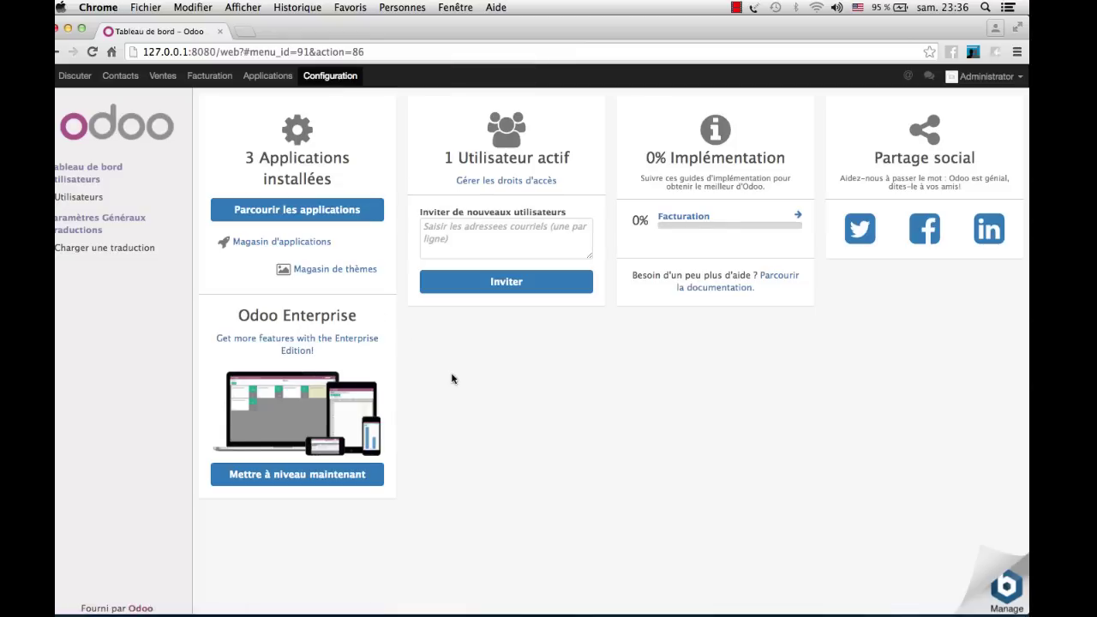
- Start the Facturation implementation guide, dismiss the Bienvenue dialog, and go to the Facturation dashboard
{"action": "left_click", "coordinate": [800, 216]}
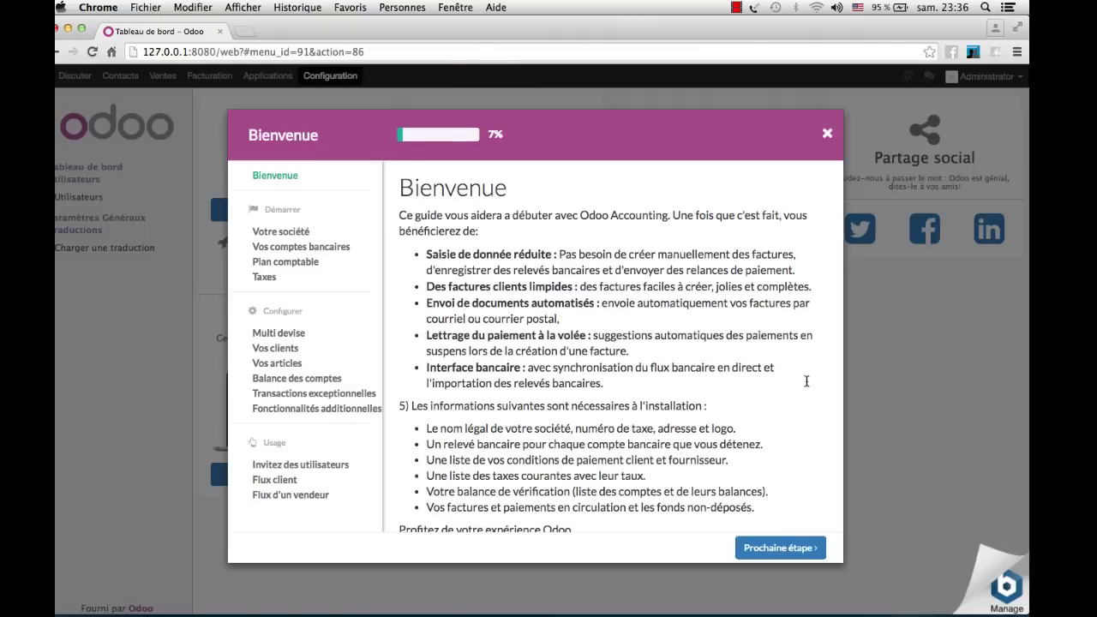
{"action": "left_click", "coordinate": [829, 134]}
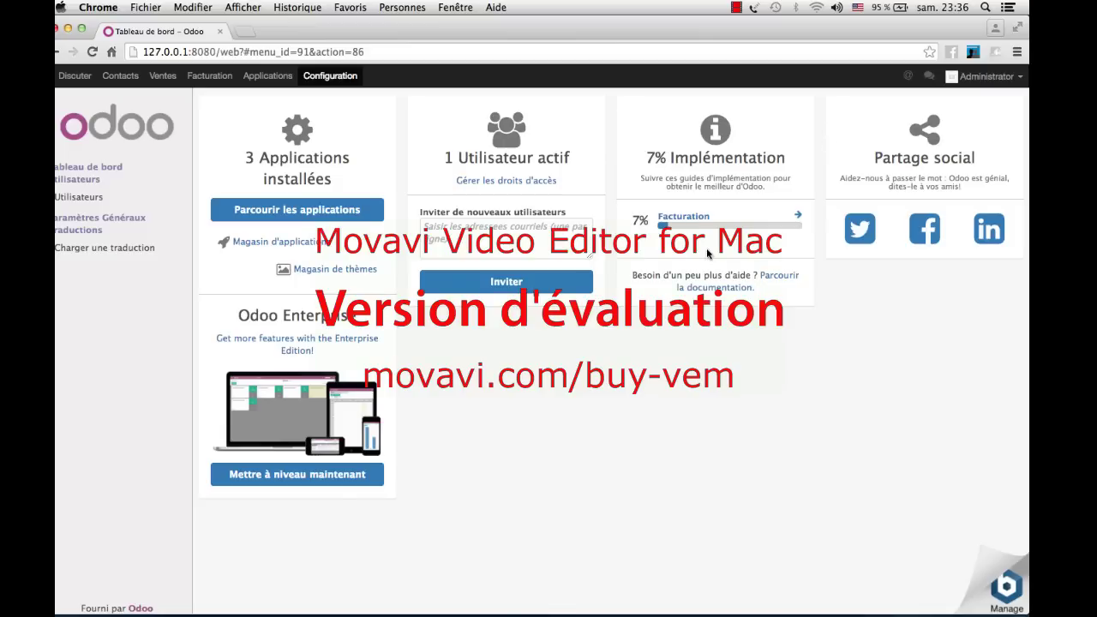
{"action": "left_click", "coordinate": [207, 79]}
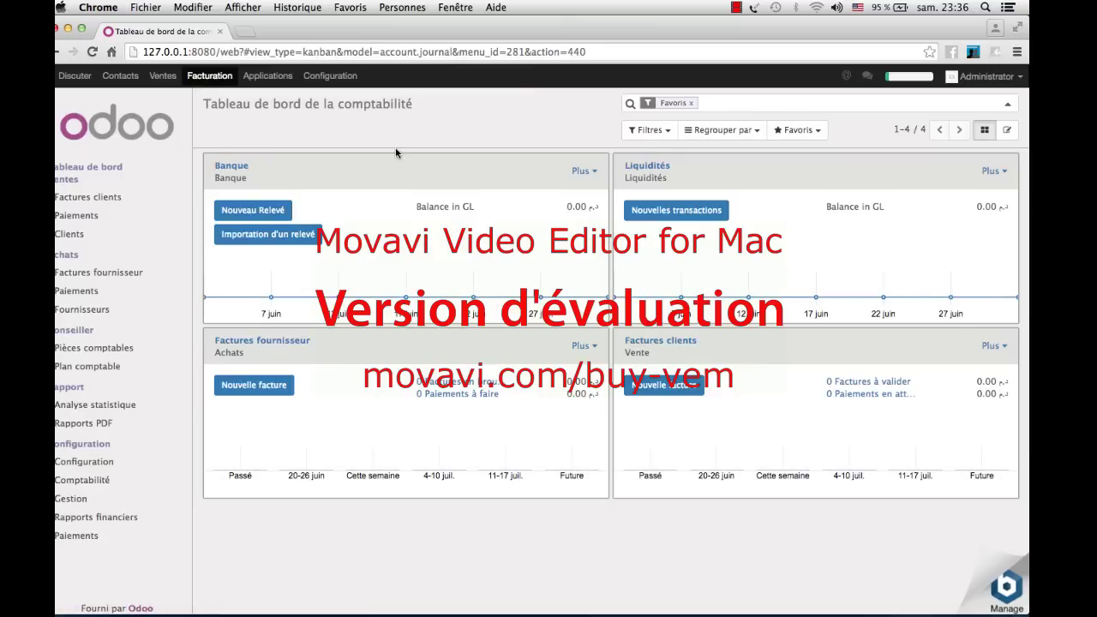
{"action": "left_click", "coordinate": [1021, 78]}
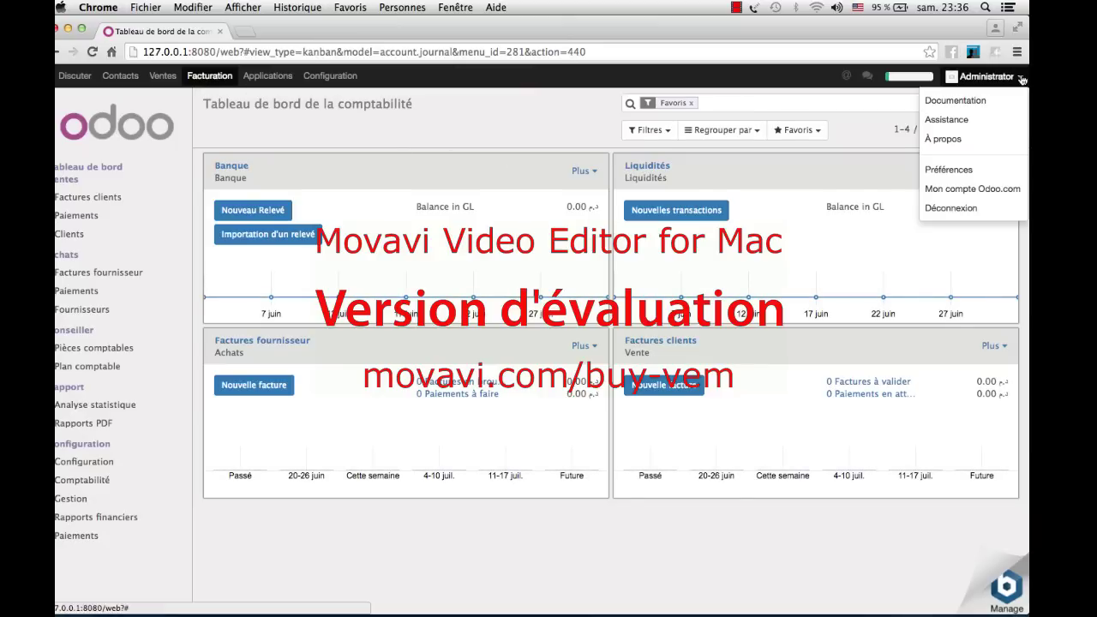
{"action": "left_click", "coordinate": [989, 171]}
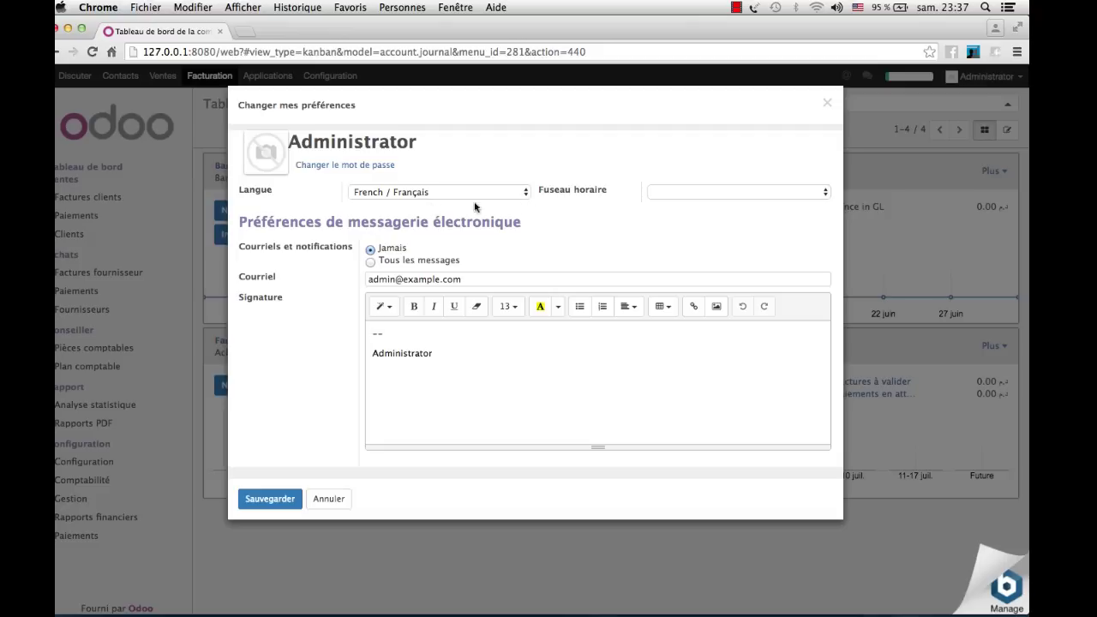
{"action": "left_click", "coordinate": [792, 198]}
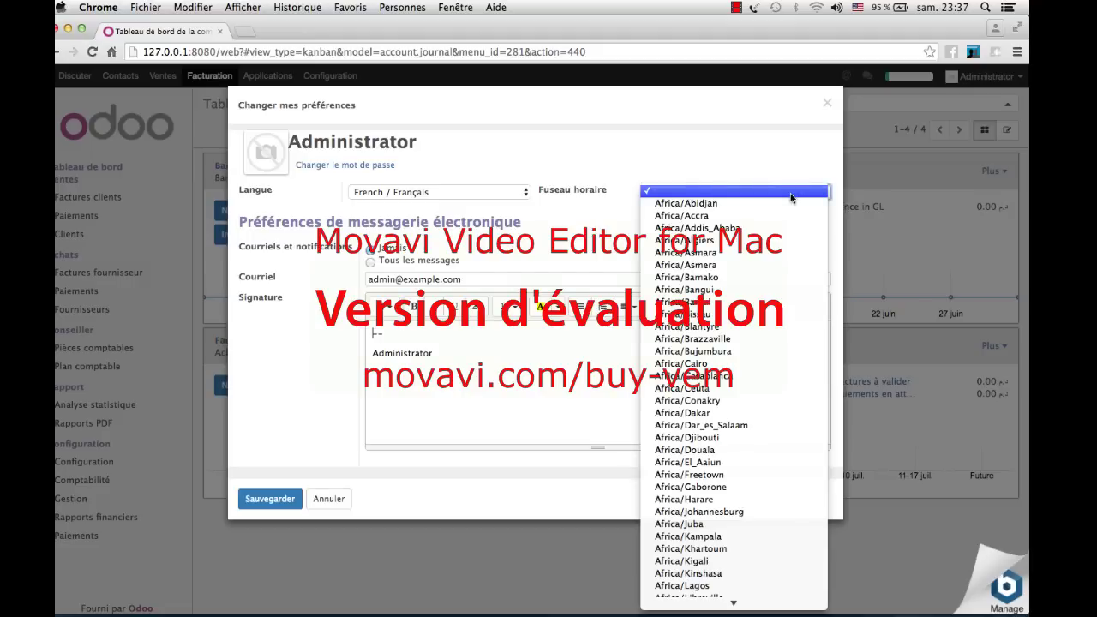
{"action": "left_click", "coordinate": [791, 198]}
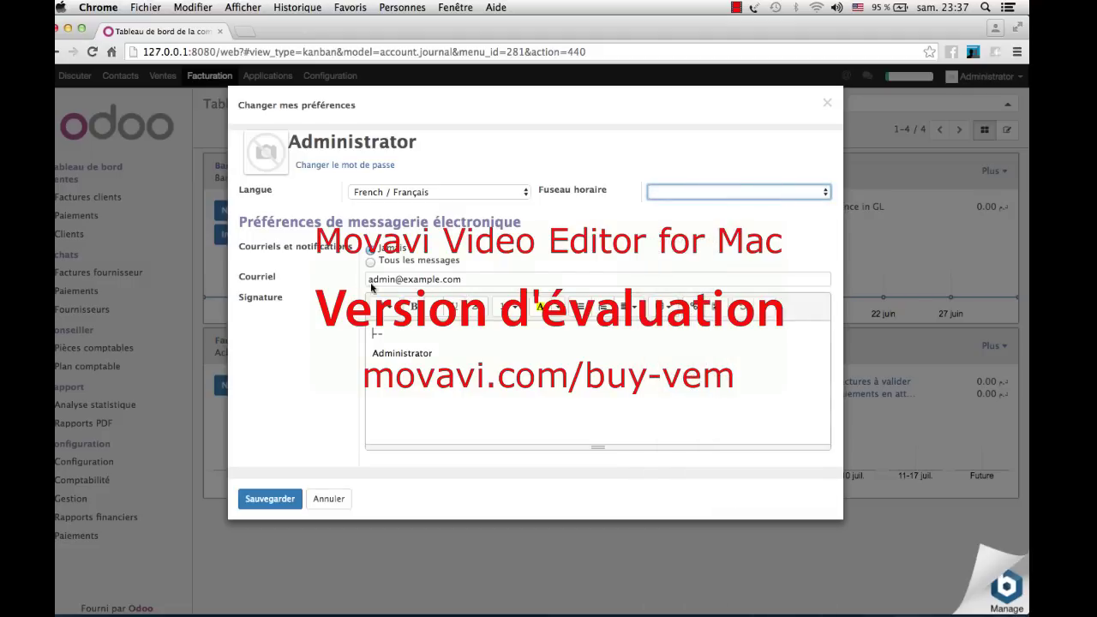
{"action": "left_click", "coordinate": [456, 351]}
{"action": "left_click", "coordinate": [273, 502]}
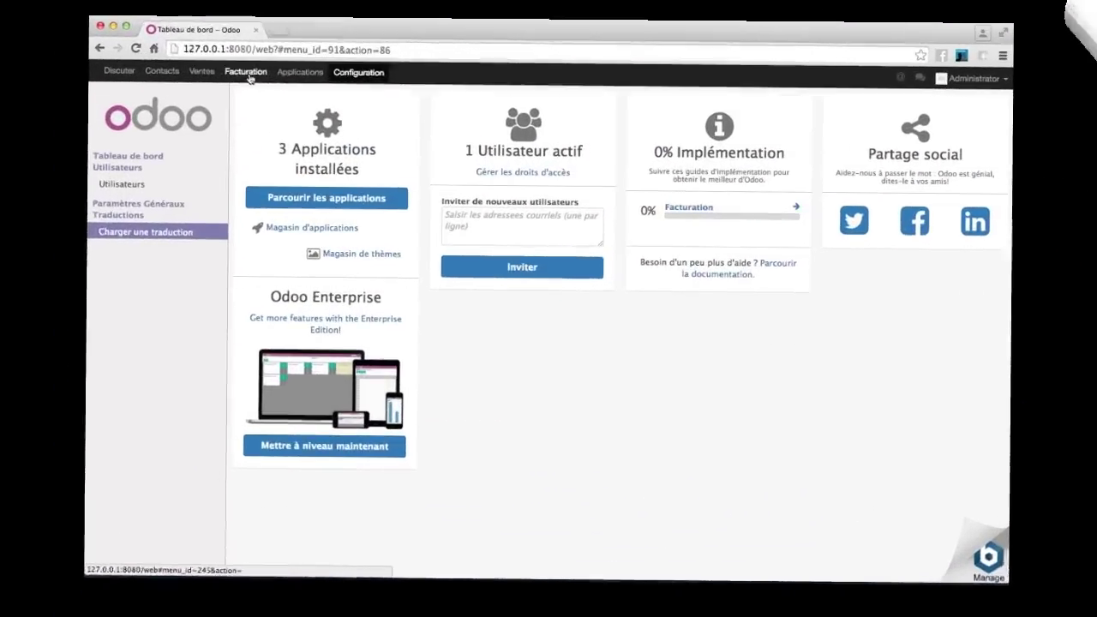
{"action": "left_click", "coordinate": [247, 73]}
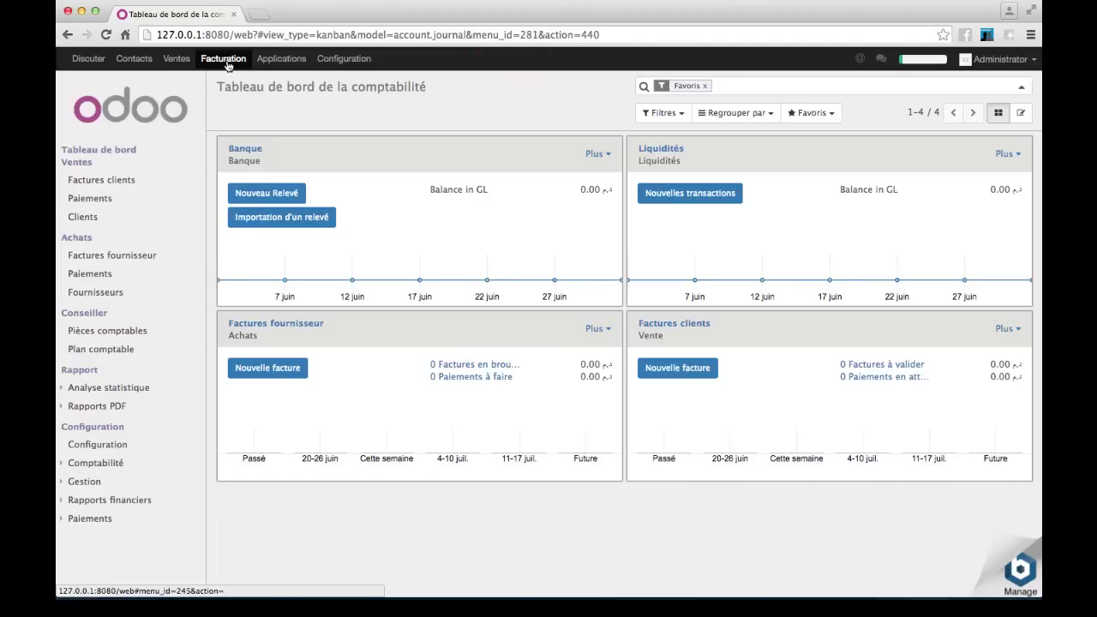
{"action": "left_click", "coordinate": [1033, 60]}
{"action": "left_click", "coordinate": [1015, 152]}
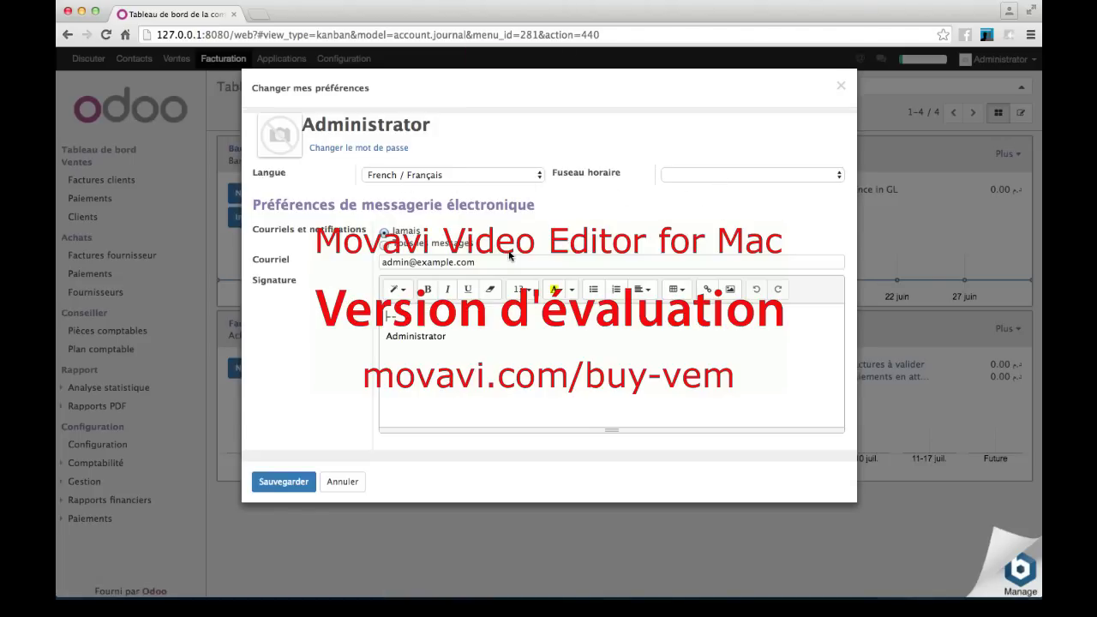
{"action": "left_click", "coordinate": [290, 485]}
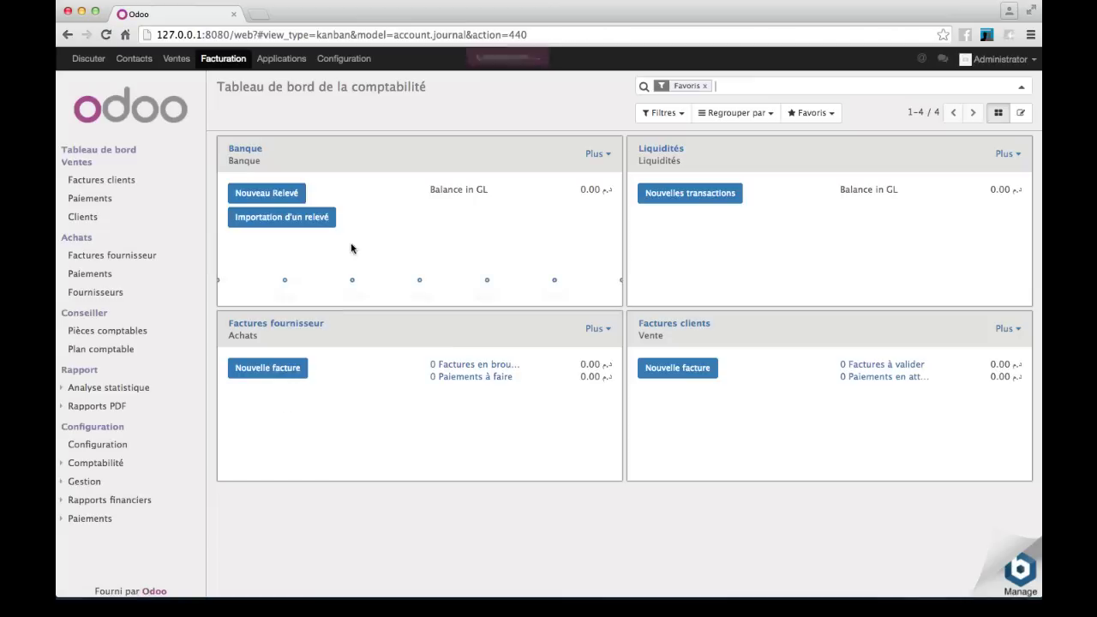
- Load the French / Français language through Configuration > Charger une traduction
{"action": "left_click", "coordinate": [324, 59]}
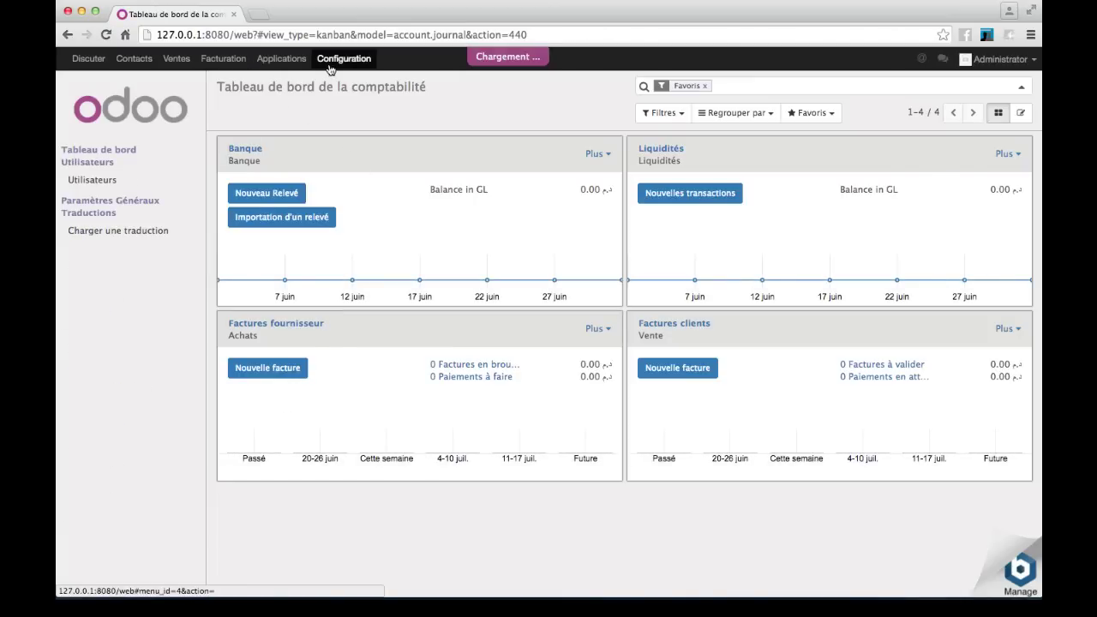
{"action": "left_click", "coordinate": [123, 232]}
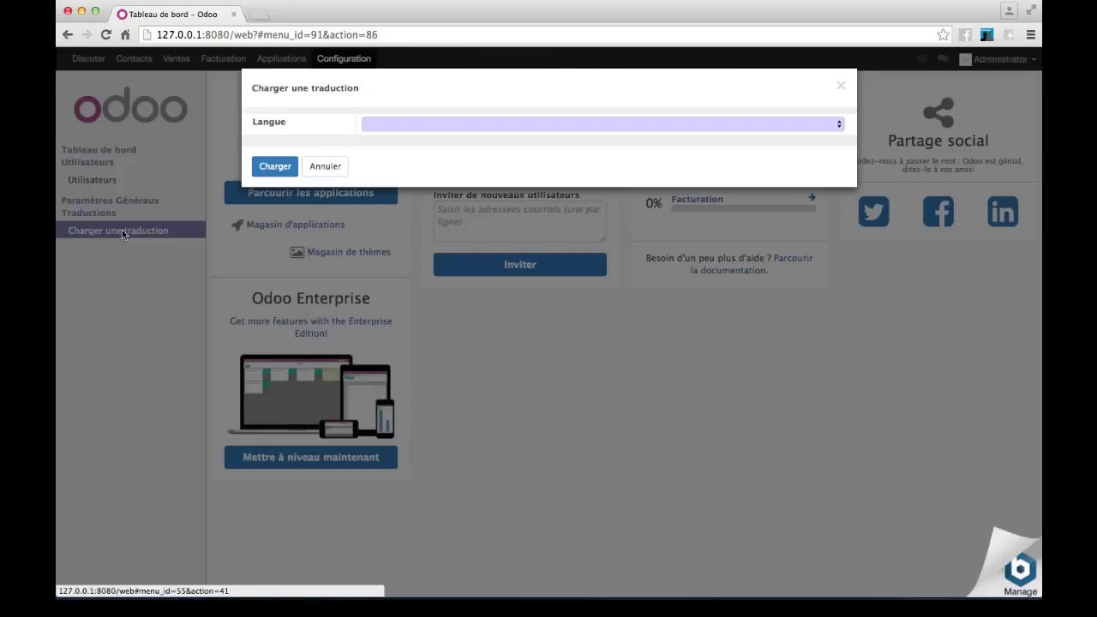
{"action": "left_click", "coordinate": [379, 125]}
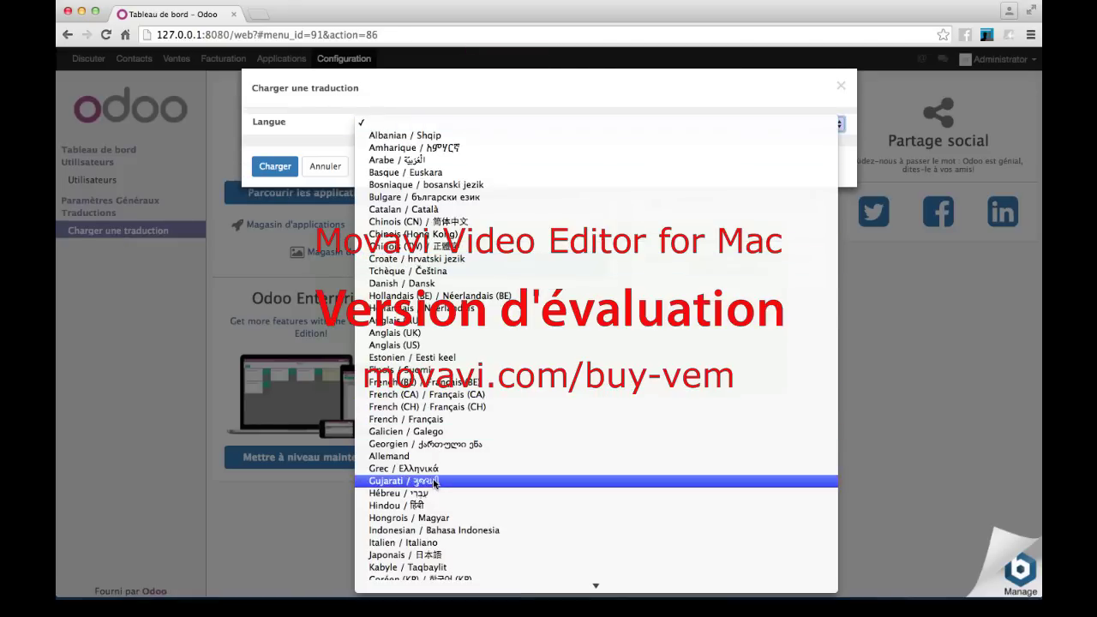
{"action": "scroll", "coordinate": [433, 482], "scroll_direction": "down", "scroll_amount": 5}
{"action": "scroll", "coordinate": [435, 485], "scroll_direction": "up", "scroll_amount": 4}
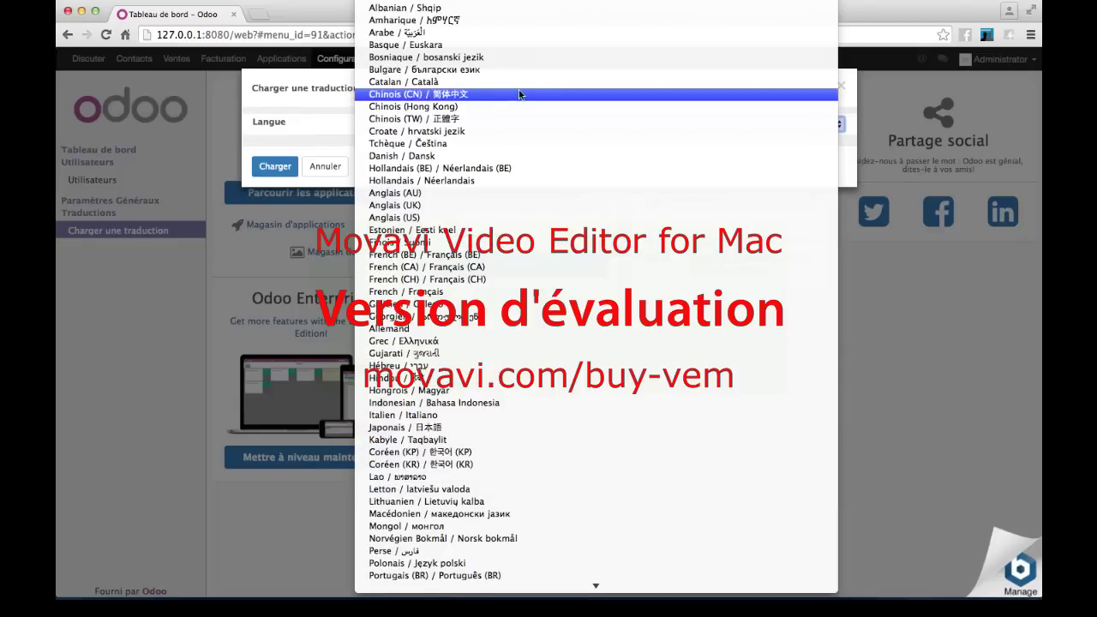
{"action": "scroll", "coordinate": [446, 509], "scroll_direction": "down", "scroll_amount": 3}
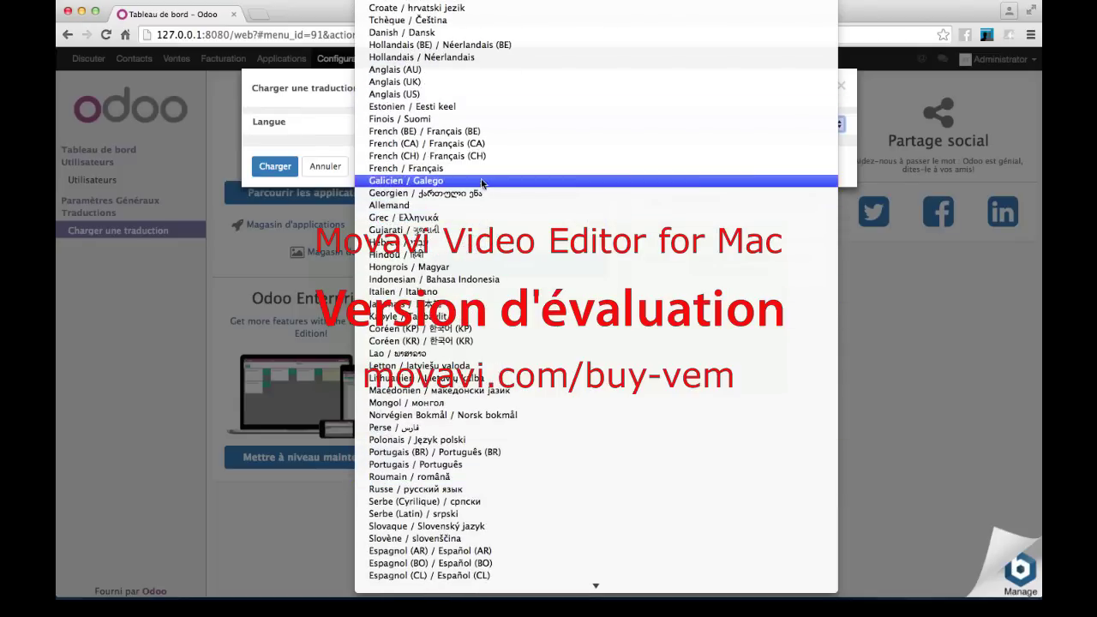
{"action": "left_click", "coordinate": [469, 174]}
{"action": "left_click", "coordinate": [276, 167]}
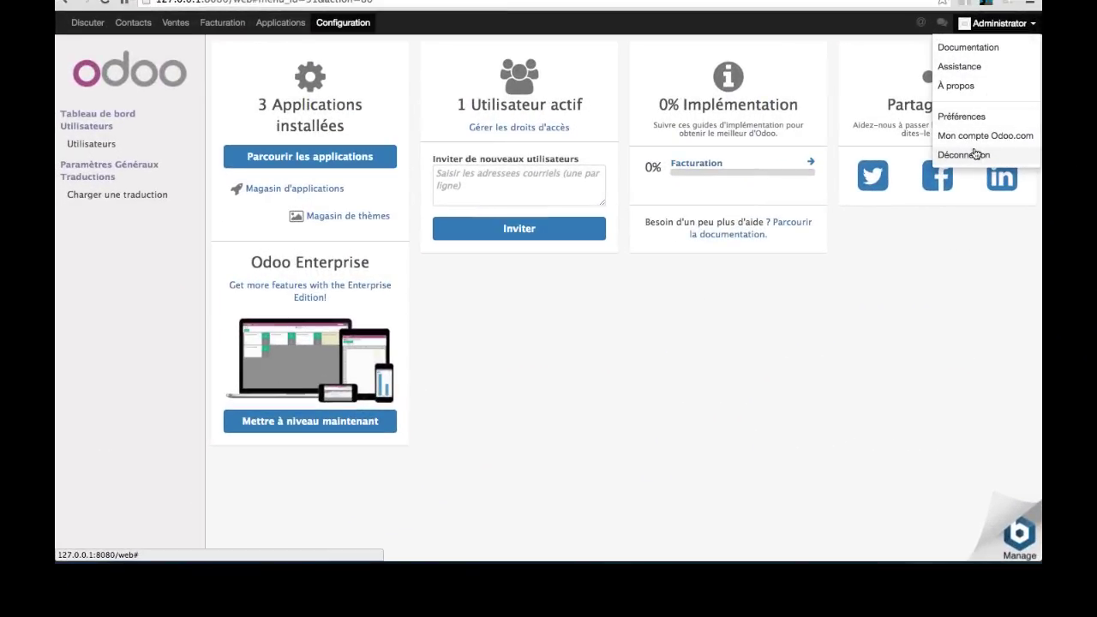
- Log out, sign back in as administrator, and return to the Configuration dashboard
{"action": "left_click", "coordinate": [865, 207]}
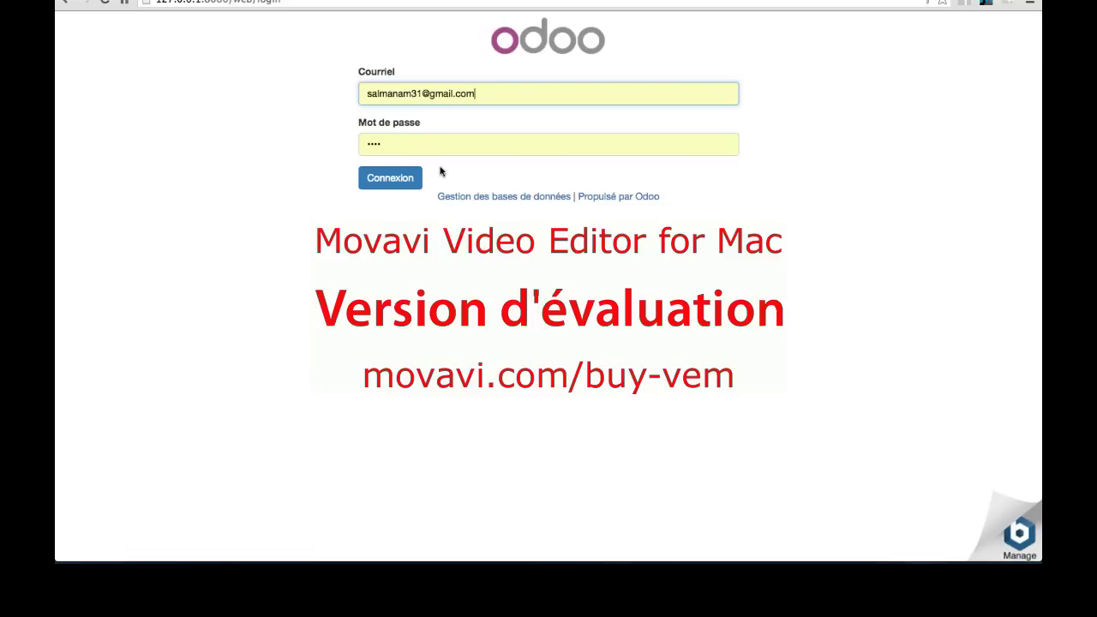
{"action": "left_click", "coordinate": [404, 179]}
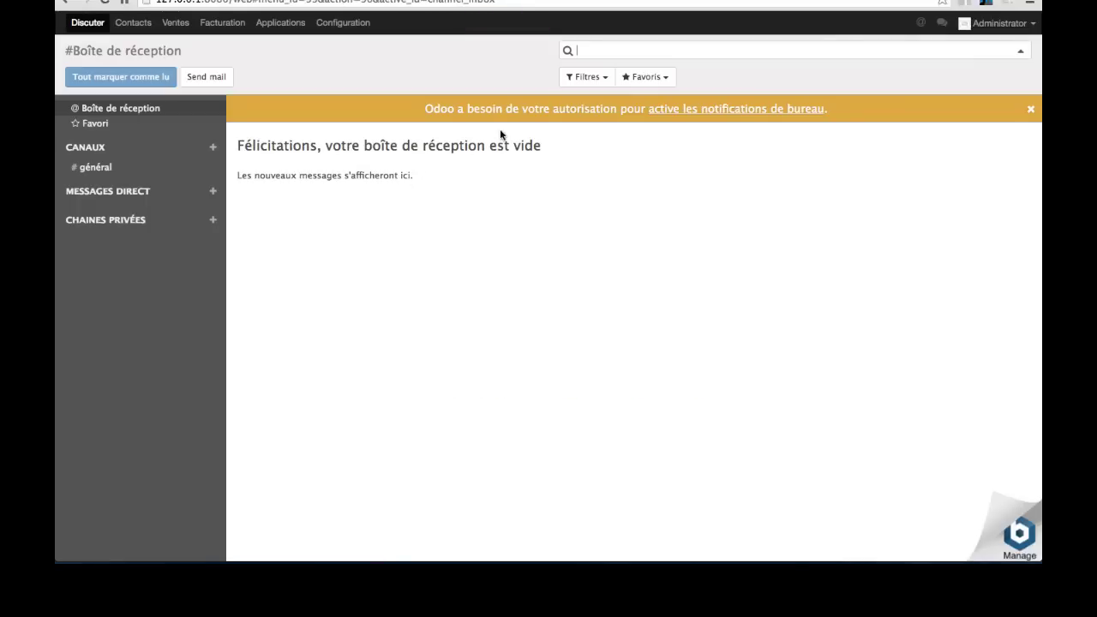
{"action": "left_click", "coordinate": [364, 24]}
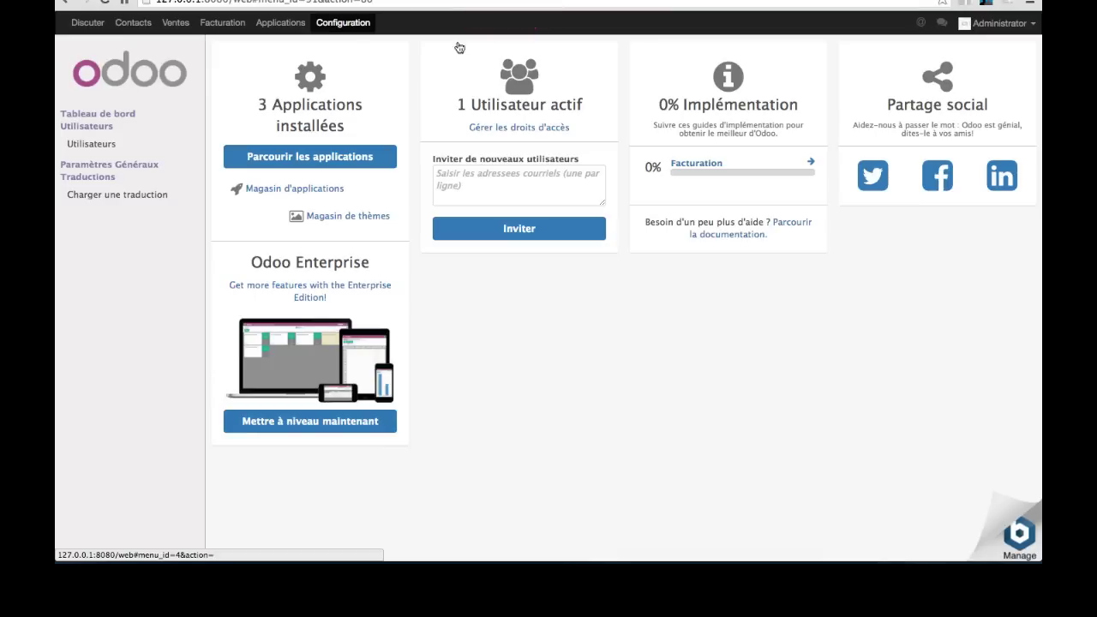
- Open the company record and rename it SALMAZ with slogan 'salmaz the one'
{"action": "left_click", "coordinate": [809, 165]}
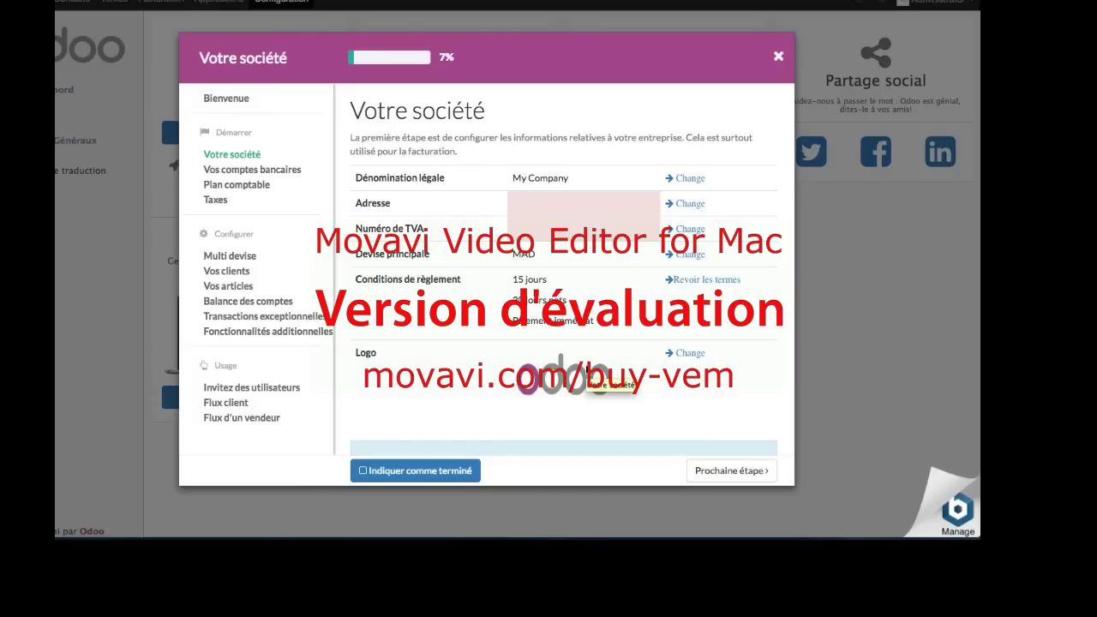
{"action": "left_click", "coordinate": [694, 180]}
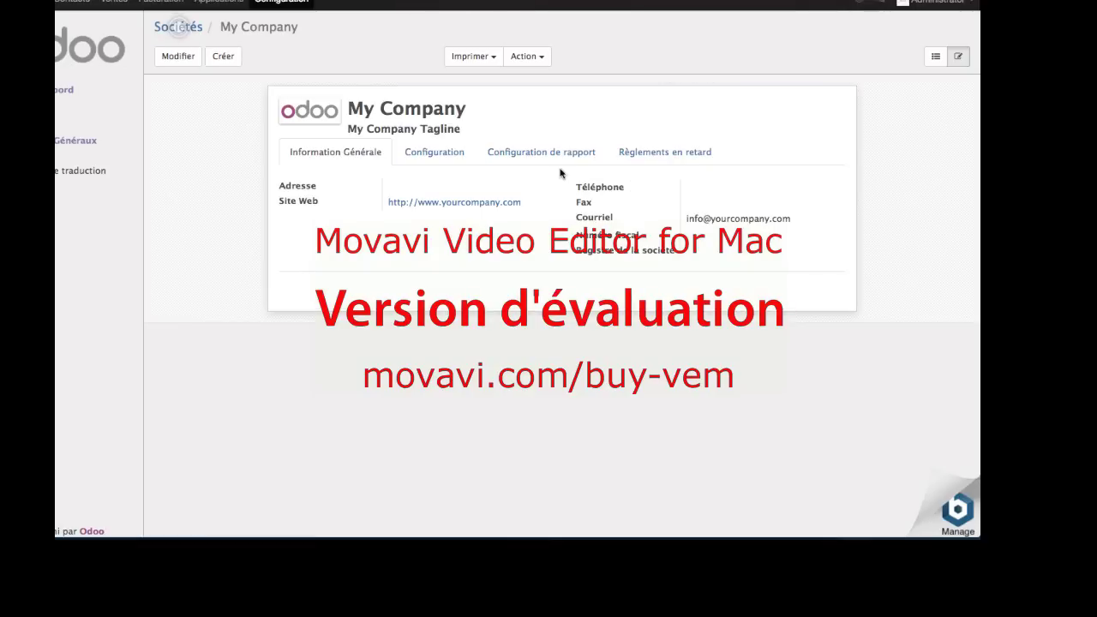
{"action": "left_click", "coordinate": [178, 57]}
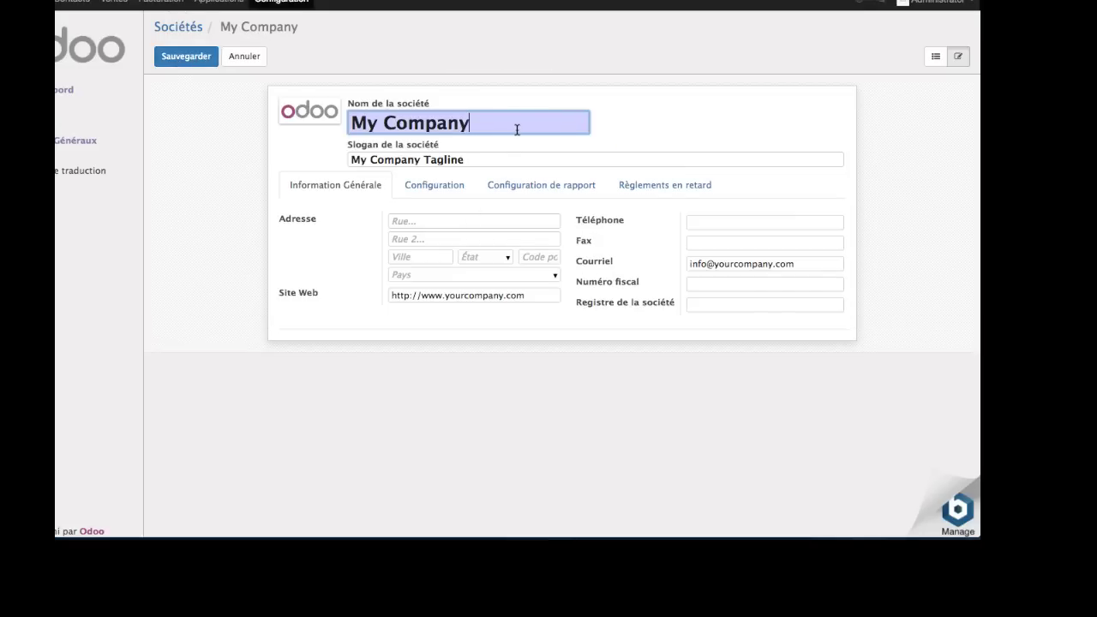
{"action": "triple_click", "coordinate": [517, 129]}
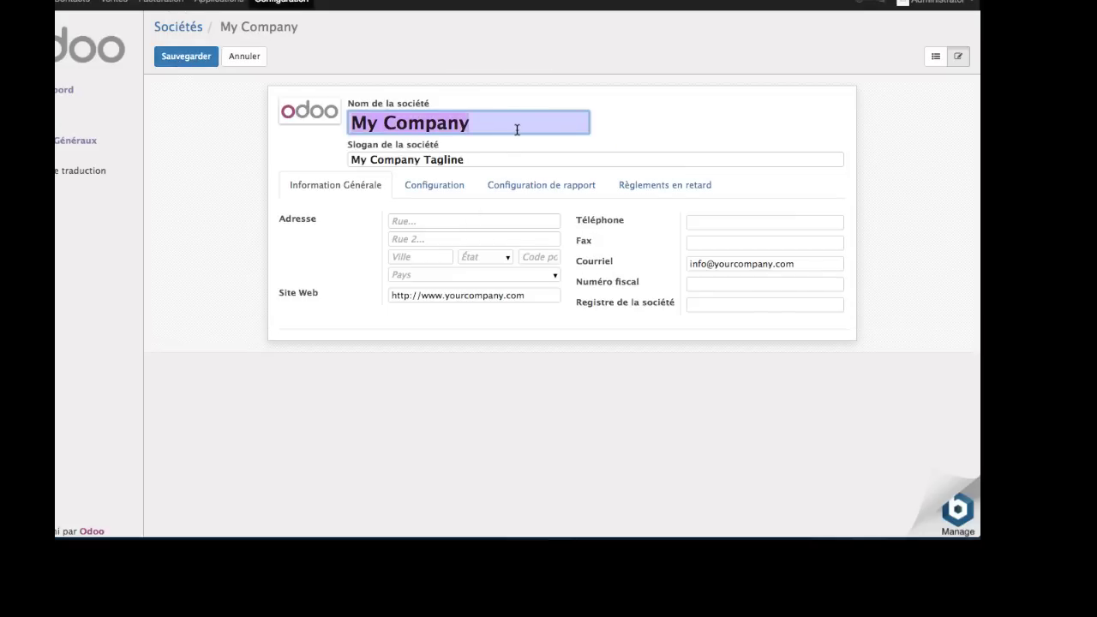
{"action": "type", "text": "SALM"}
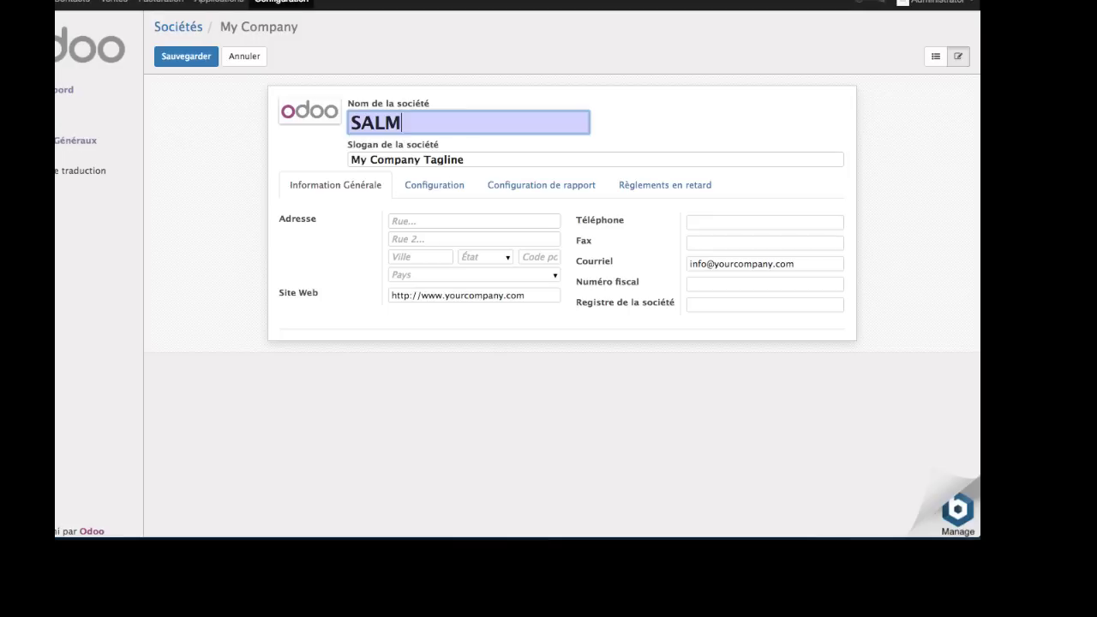
{"action": "type", "text": "AZ"}
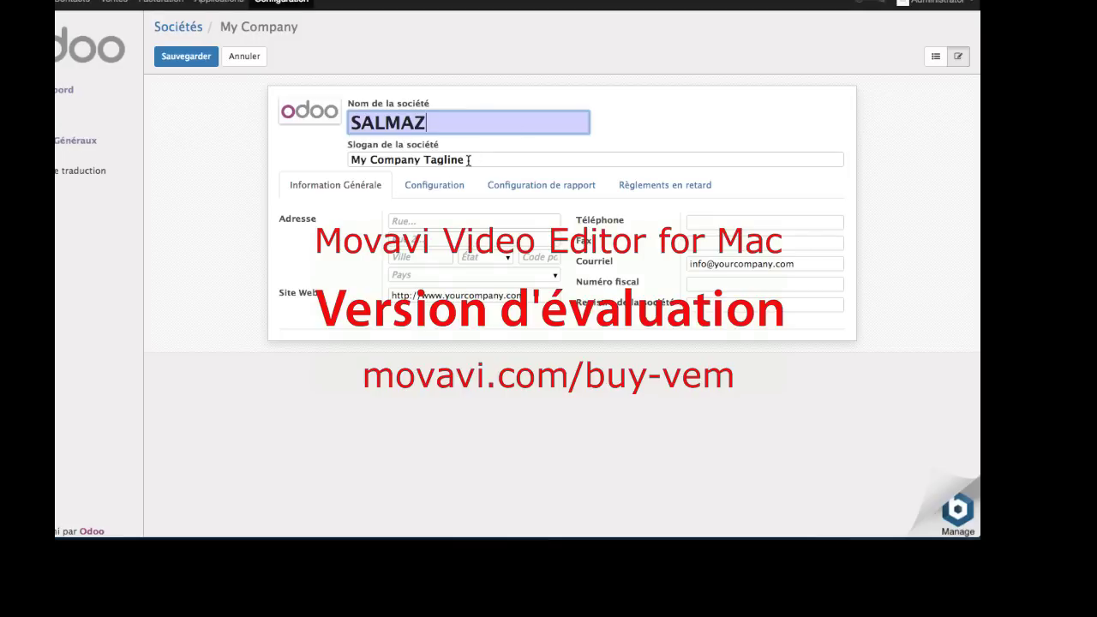
{"action": "double_click", "coordinate": [473, 160]}
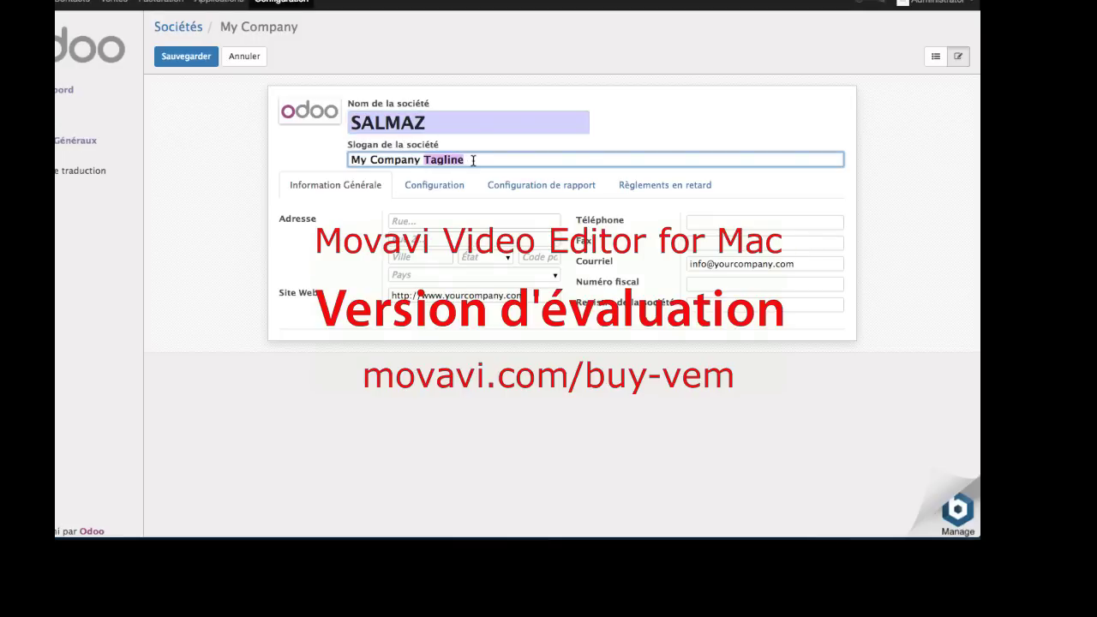
{"action": "triple_click", "coordinate": [473, 160]}
{"action": "type", "text": "sa"}
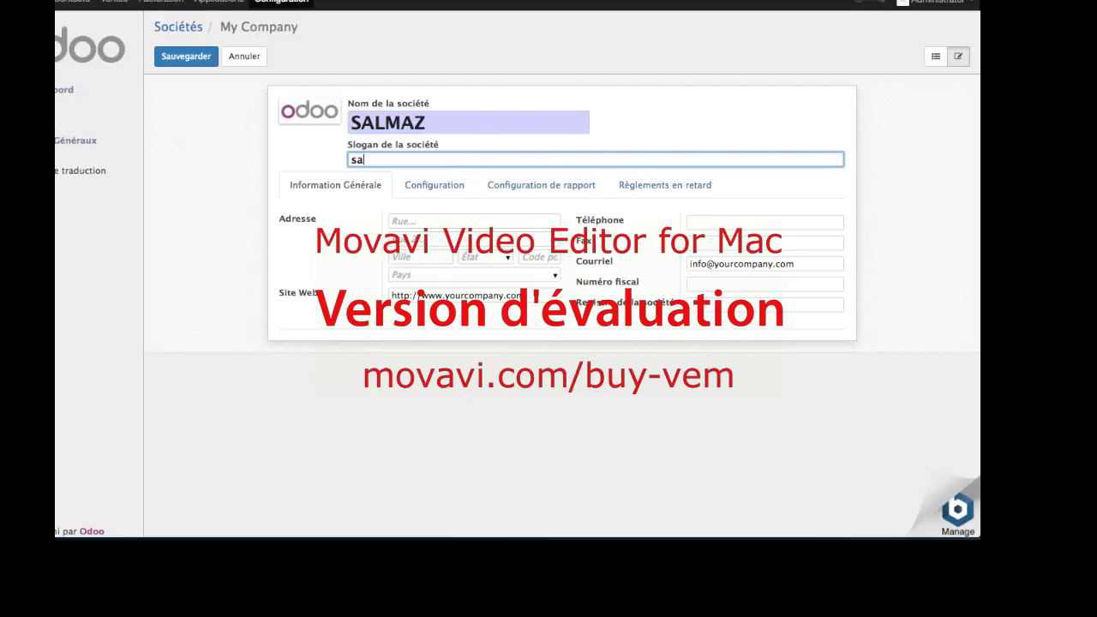
{"action": "type", "text": "lmaz the one"}
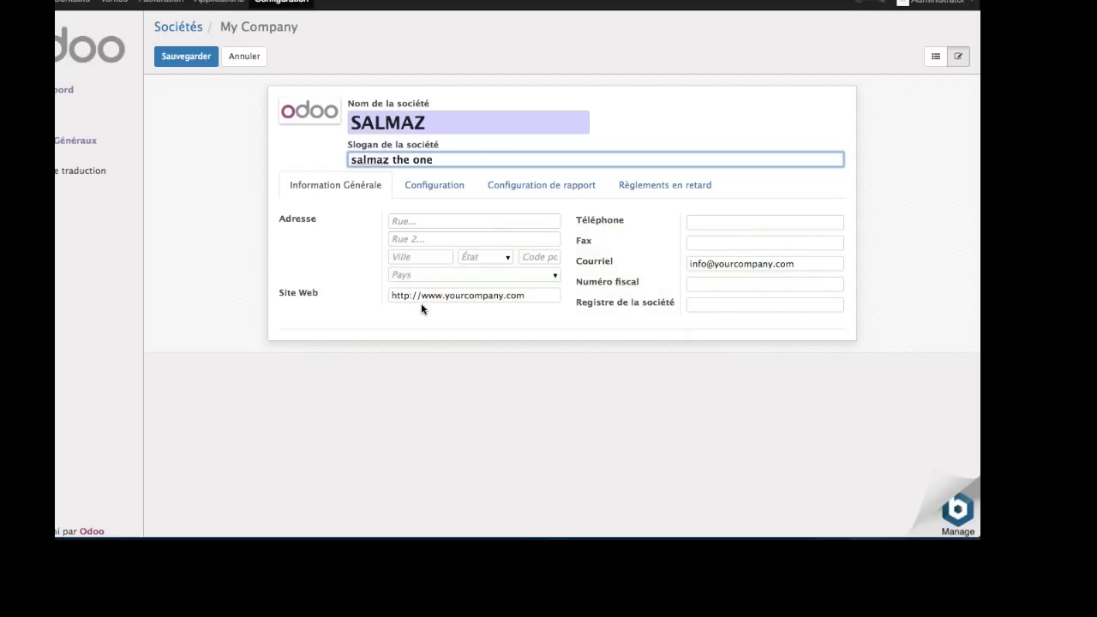
{"action": "left_click", "coordinate": [456, 232]}
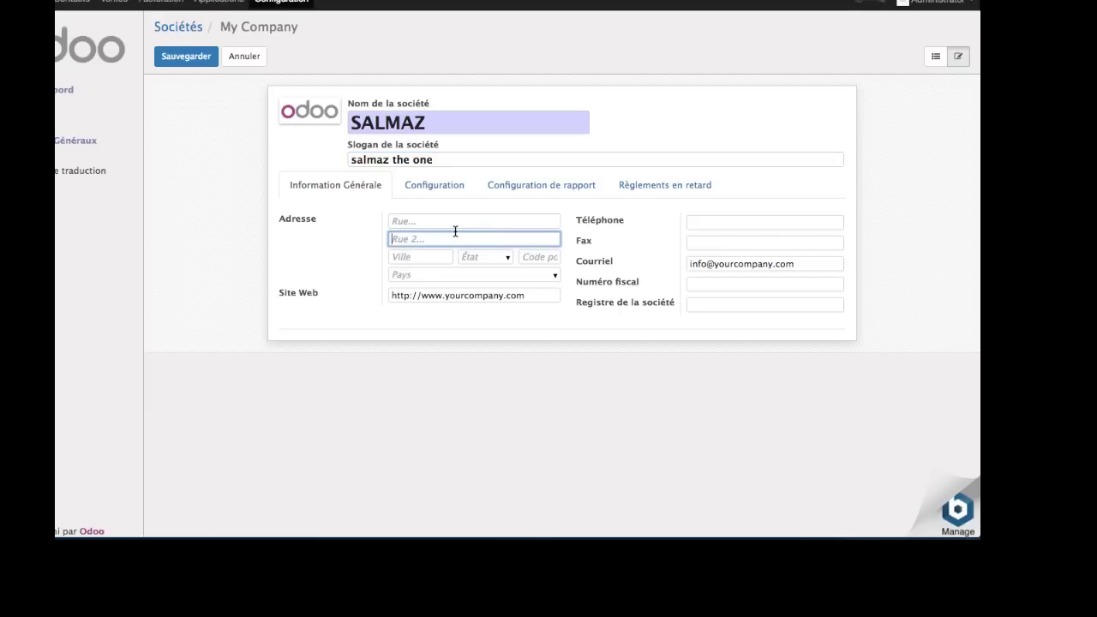
{"action": "left_click", "coordinate": [448, 221]}
{"action": "type", "text": "r"}
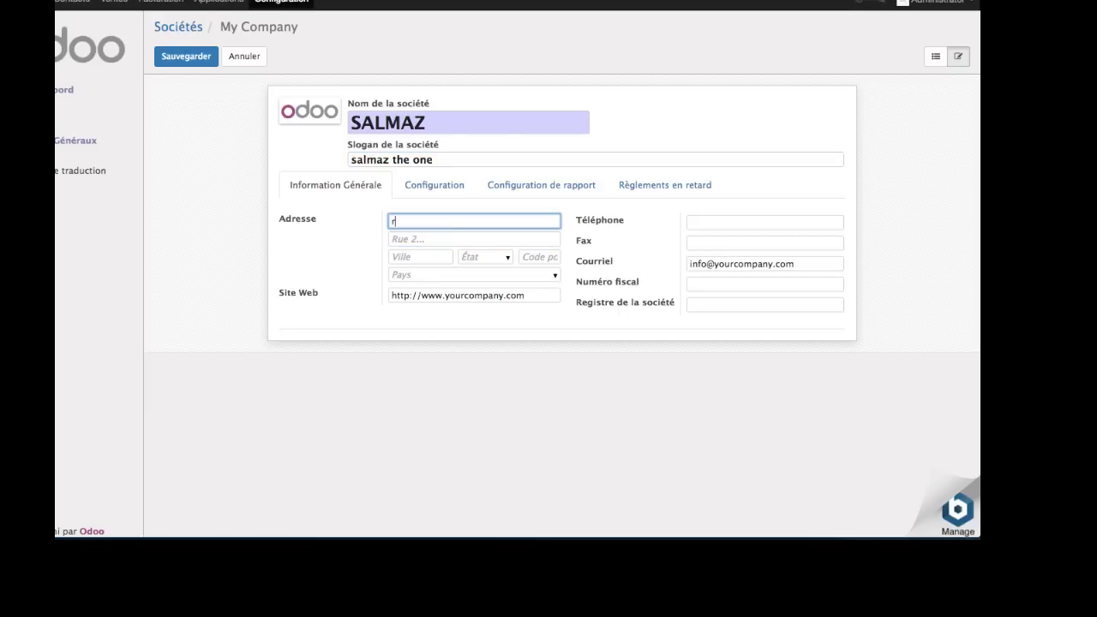
{"action": "type", "text": "ue des mines"}
{"action": "left_click", "coordinate": [409, 257]}
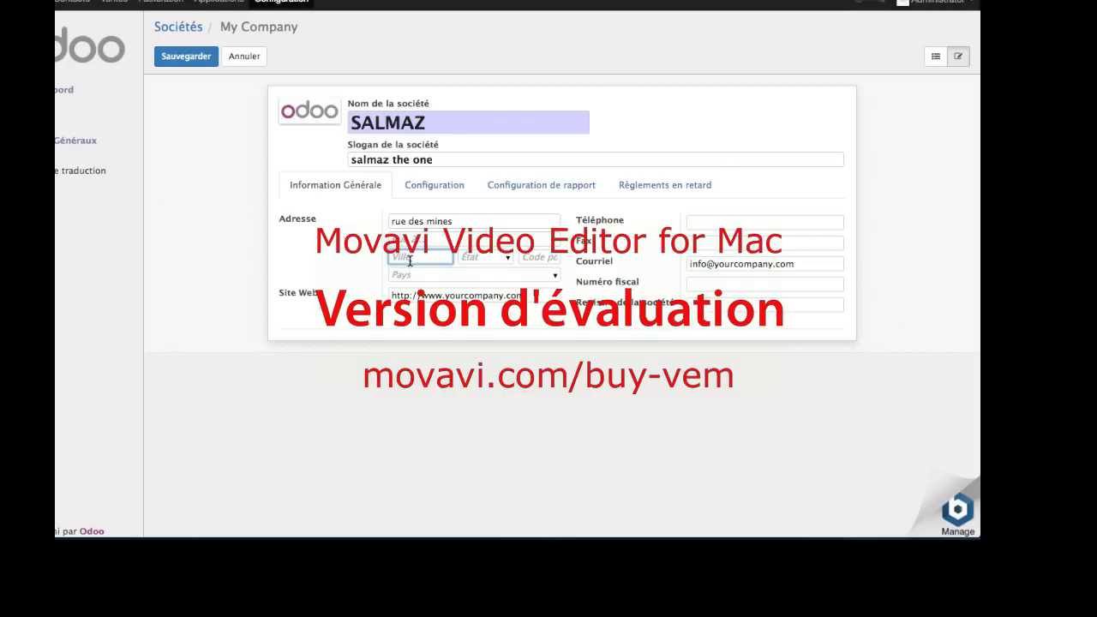
{"action": "type", "text": "Casablanca"}
{"action": "left_click", "coordinate": [528, 258]}
{"action": "type", "text": "20200"}
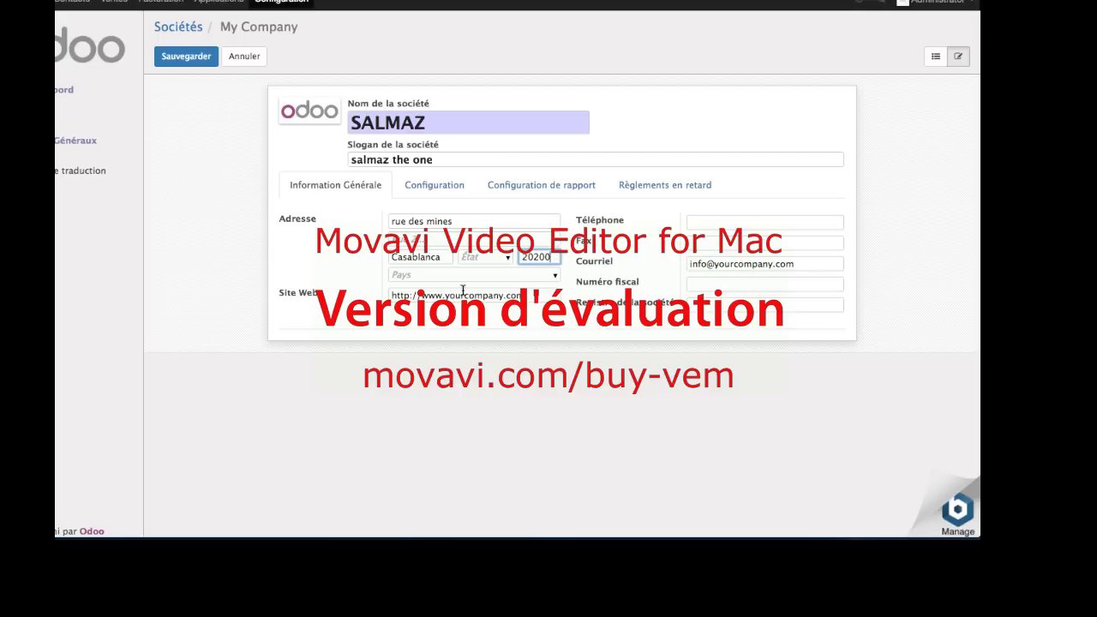
{"action": "double_click", "coordinate": [518, 296]}
{"action": "key", "text": "BackSpace"}
{"action": "key", "text": "BackSpace"}
{"action": "key", "text": "BackSpace"}
{"action": "key", "text": "BackSpace"}
{"action": "key", "text": "BackSpace"}
{"action": "key", "text": "BackSpace"}
{"action": "key", "text": "BackSpace"}
{"action": "key", "text": "BackSpace"}
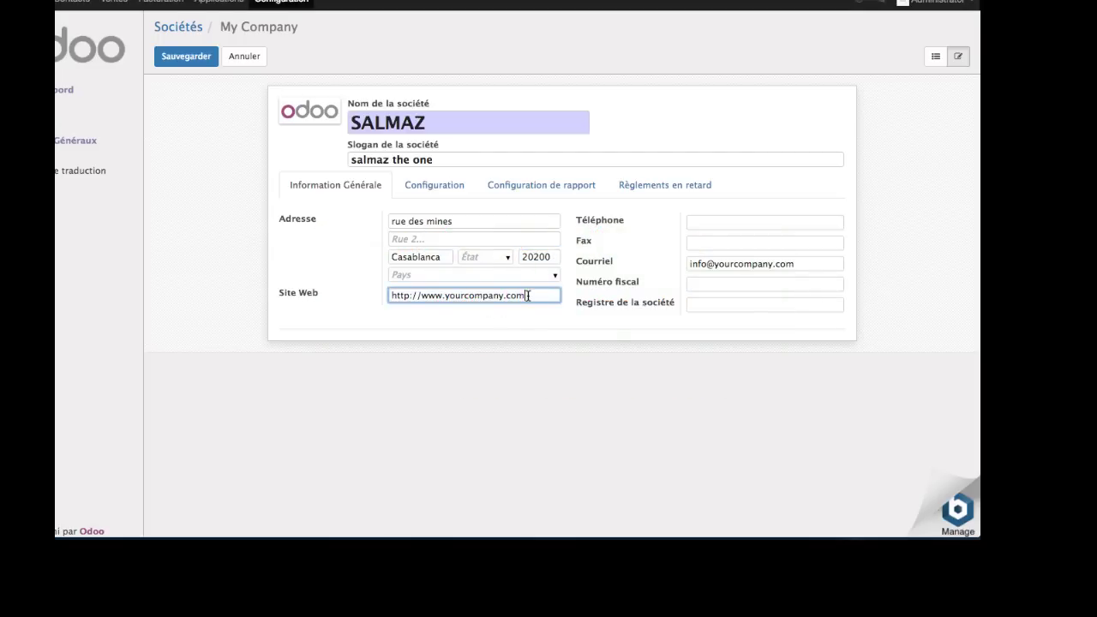
{"action": "key", "text": "BackSpace"}
{"action": "key", "text": "BackSpace"}
{"action": "key", "text": "BackSpace"}
{"action": "key", "text": "BackSpace"}
{"action": "key", "text": "BackSpace"}
{"action": "type", "text": "salmaz.com"}
- Save the company details and enable a custom report footer reading 'pied de salmaz'
{"action": "left_click", "coordinate": [186, 56]}
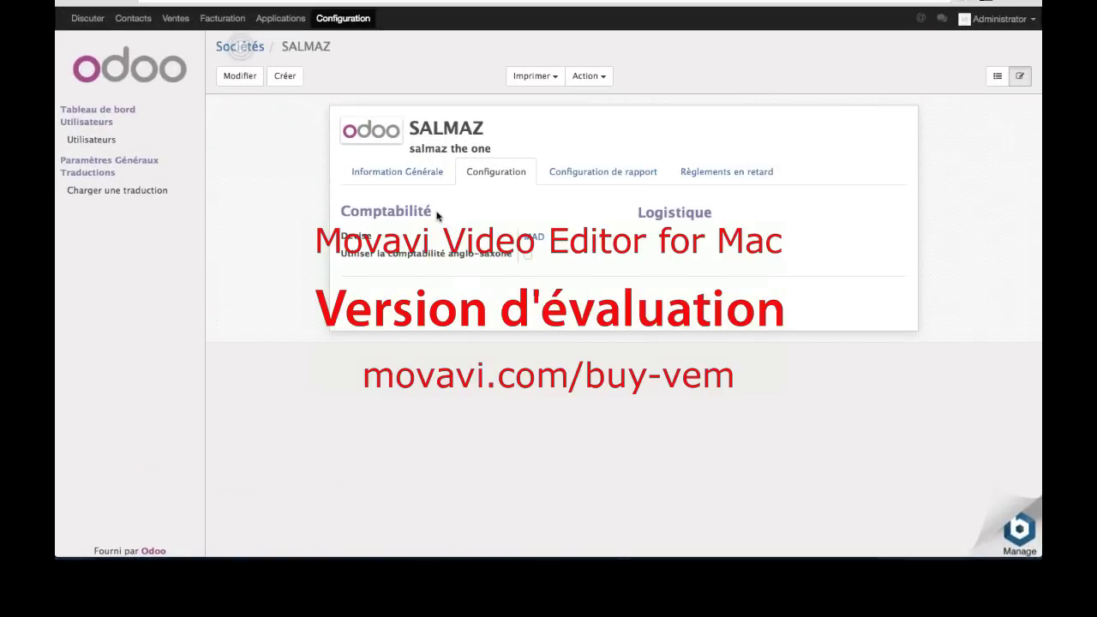
{"action": "left_click", "coordinate": [239, 76]}
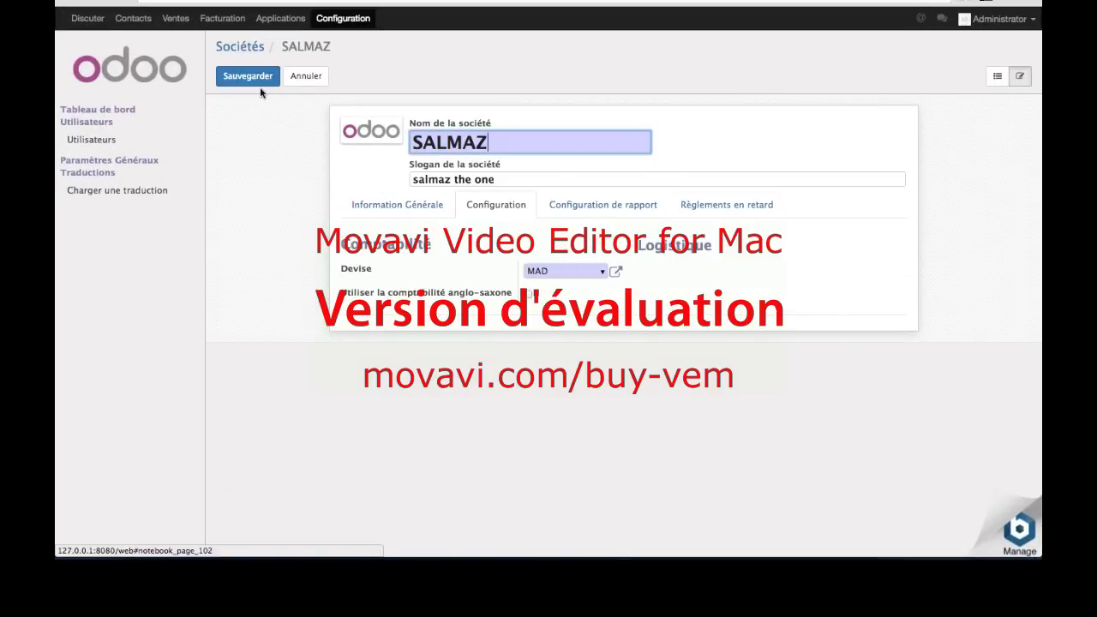
{"action": "left_click", "coordinate": [239, 76]}
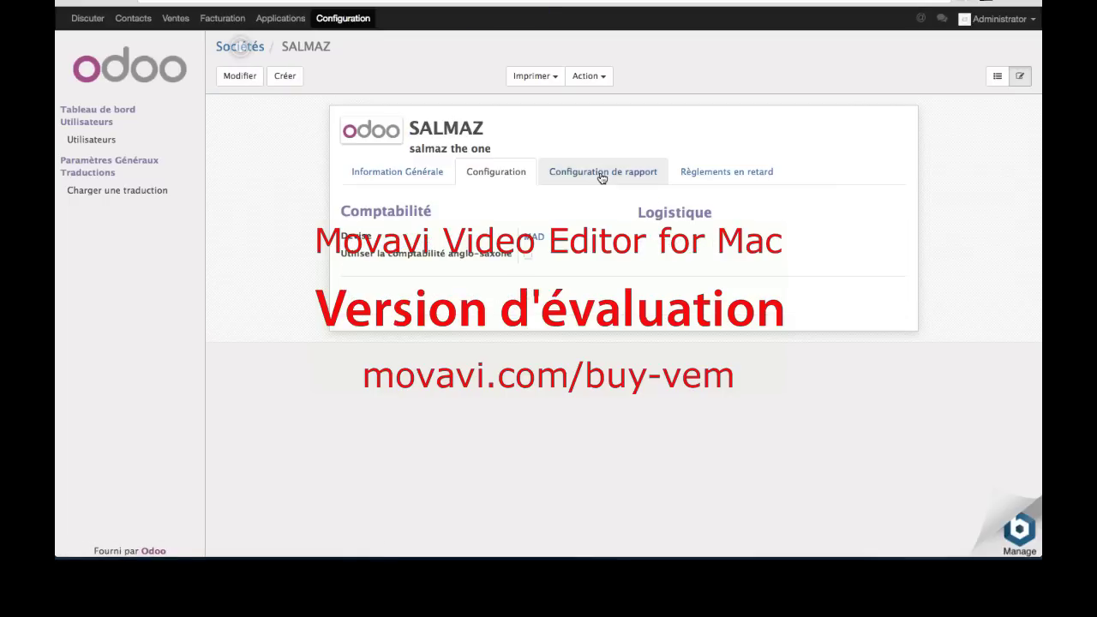
{"action": "left_click", "coordinate": [603, 172]}
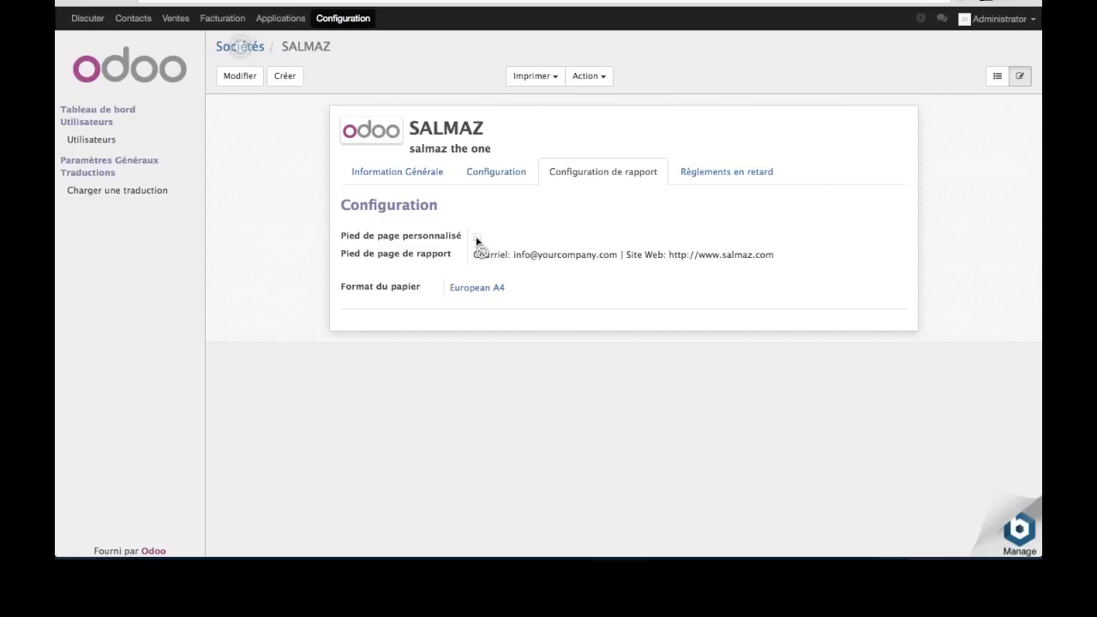
{"action": "left_click", "coordinate": [232, 75]}
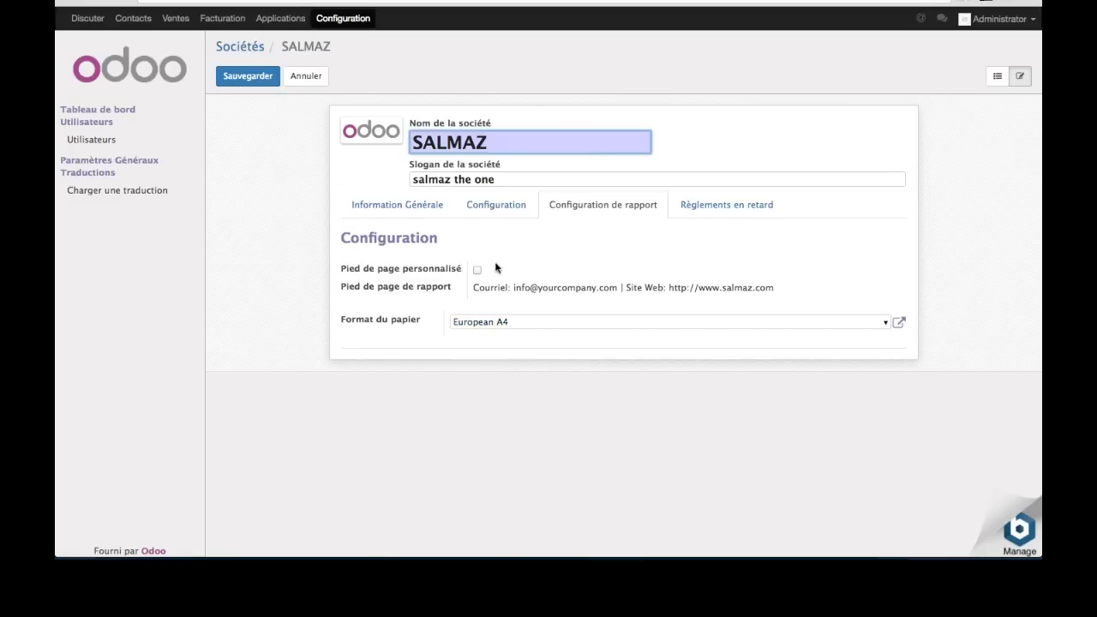
{"action": "left_click", "coordinate": [478, 270]}
{"action": "left_click", "coordinate": [788, 293]}
{"action": "key", "text": "ctrl+a"}
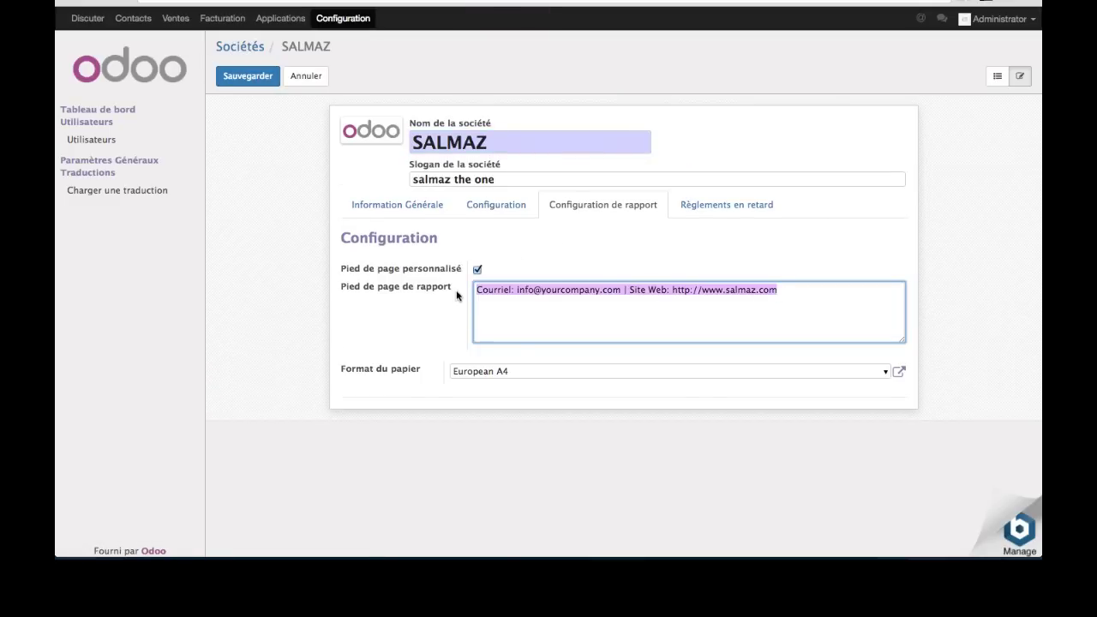
{"action": "key", "text": "BackSpace"}
{"action": "type", "text": "pied de salmaz"}
{"action": "left_click", "coordinate": [251, 76]}
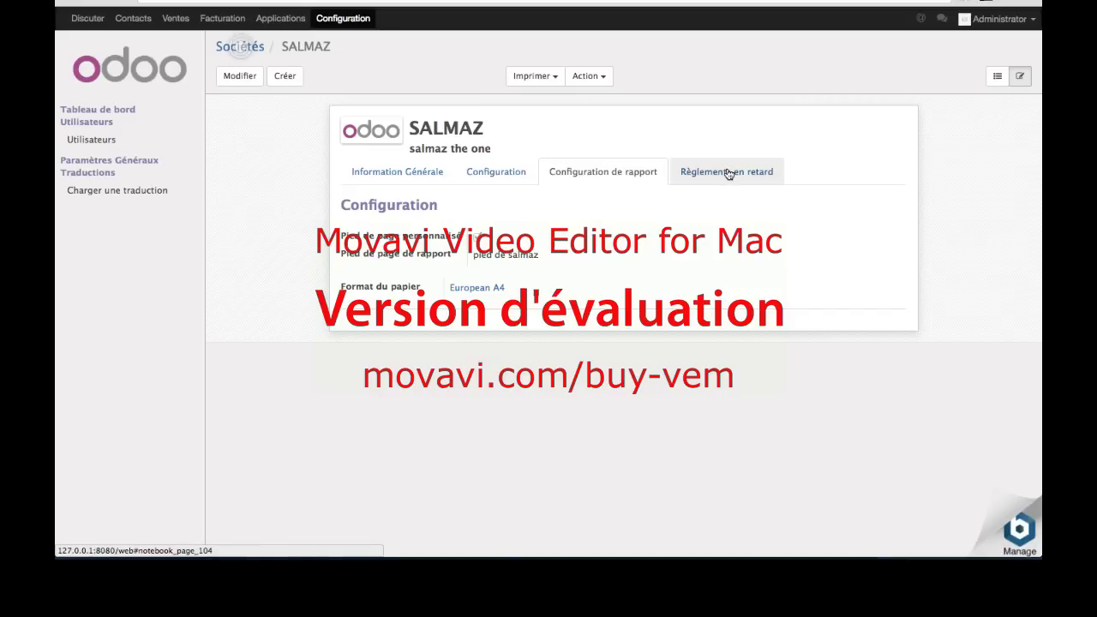
- Open the overdue payments message settings and save the company record again
{"action": "left_click", "coordinate": [729, 174]}
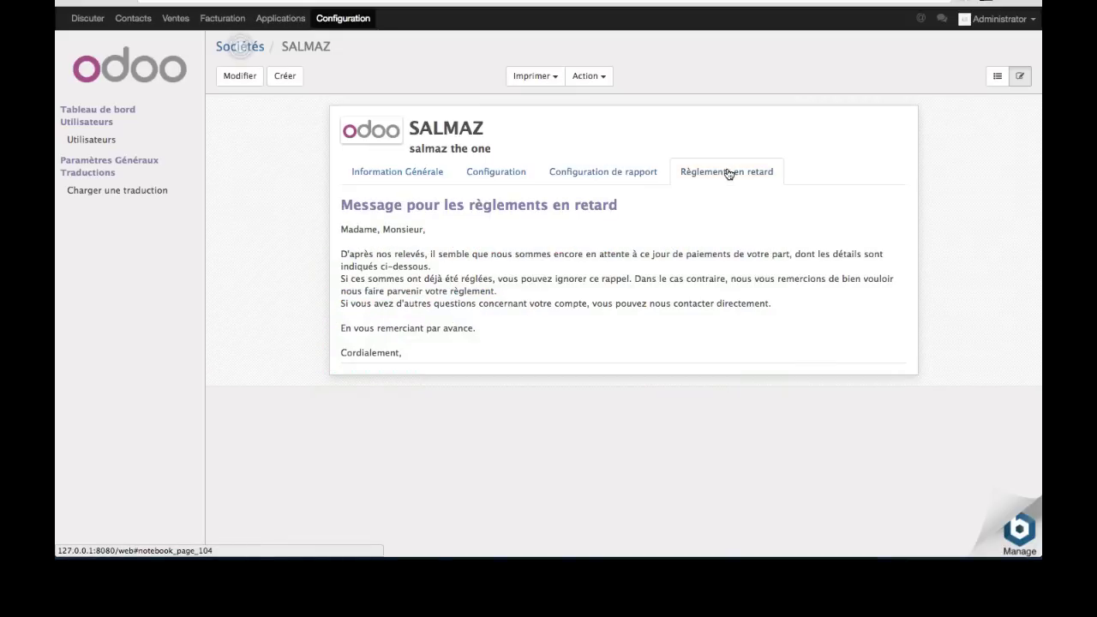
{"action": "left_click", "coordinate": [240, 76]}
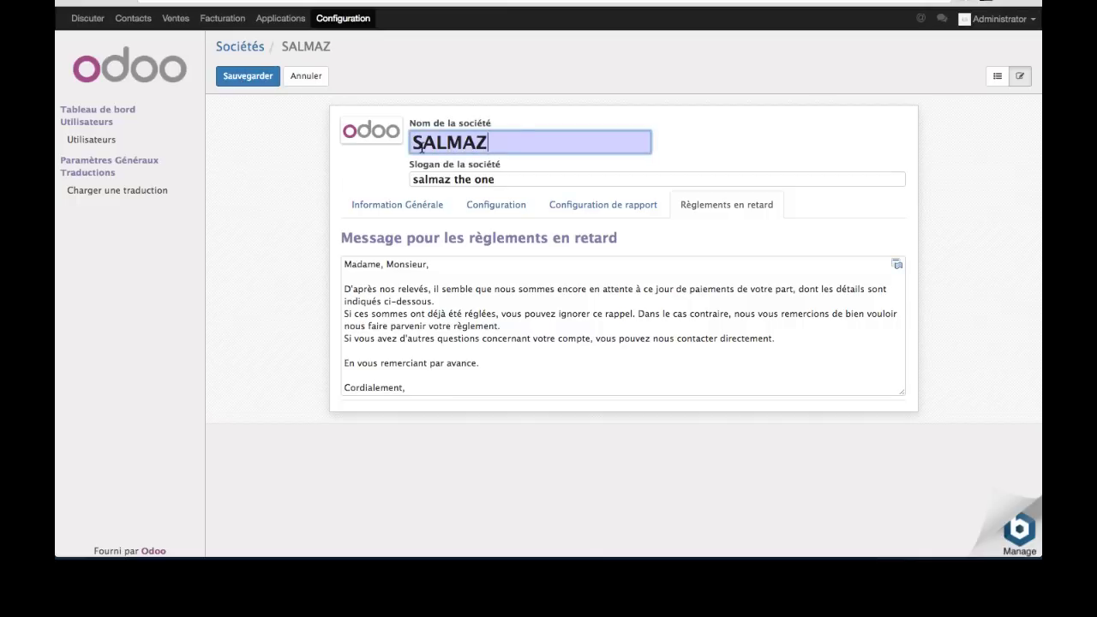
{"action": "mouse_move", "coordinate": [374, 137]}
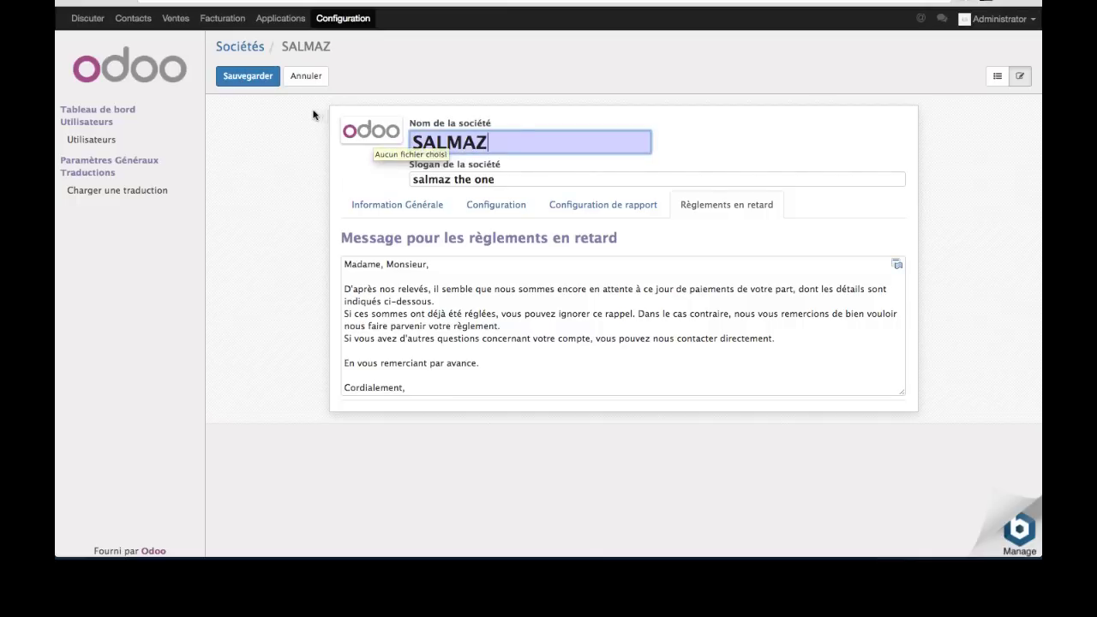
{"action": "left_click", "coordinate": [248, 84]}
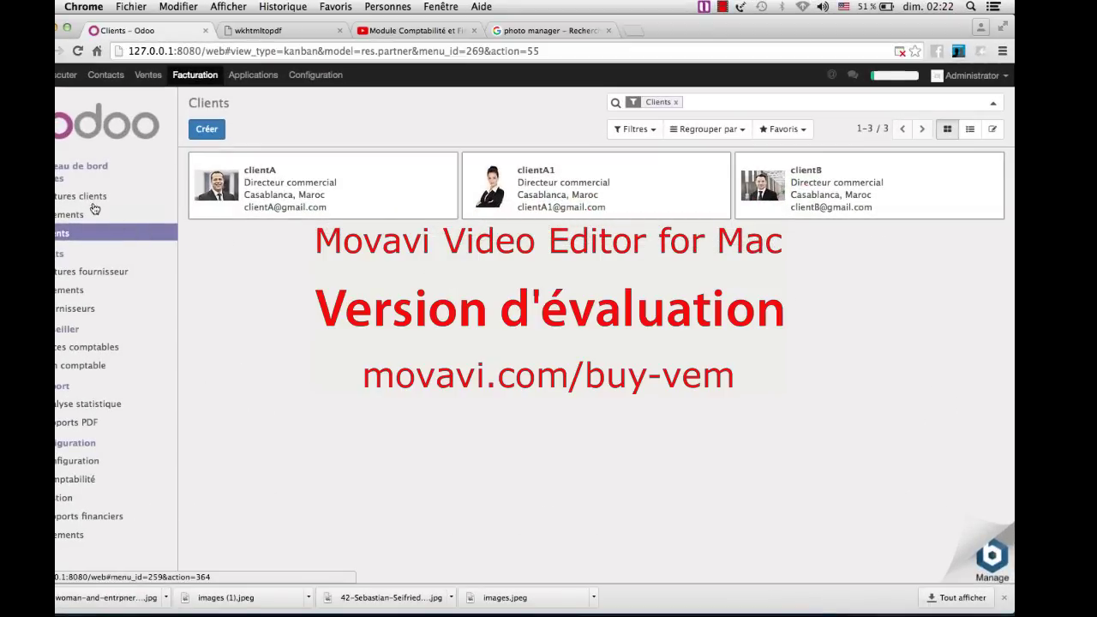
- Start a new customer invoice for client clientA1
{"action": "left_click", "coordinate": [89, 203]}
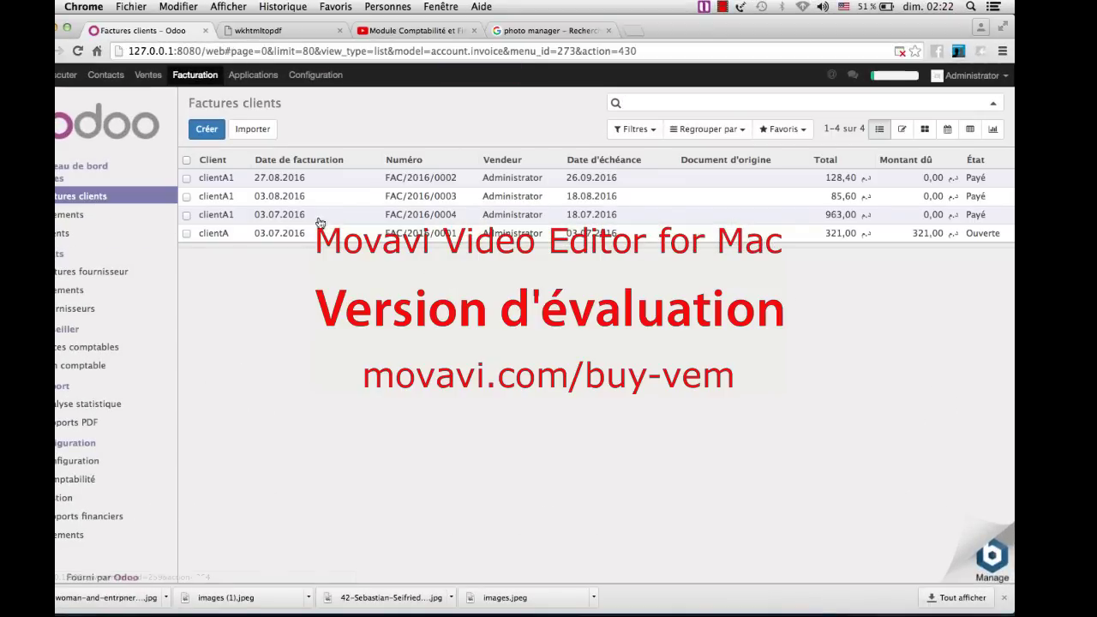
{"action": "left_click", "coordinate": [207, 130]}
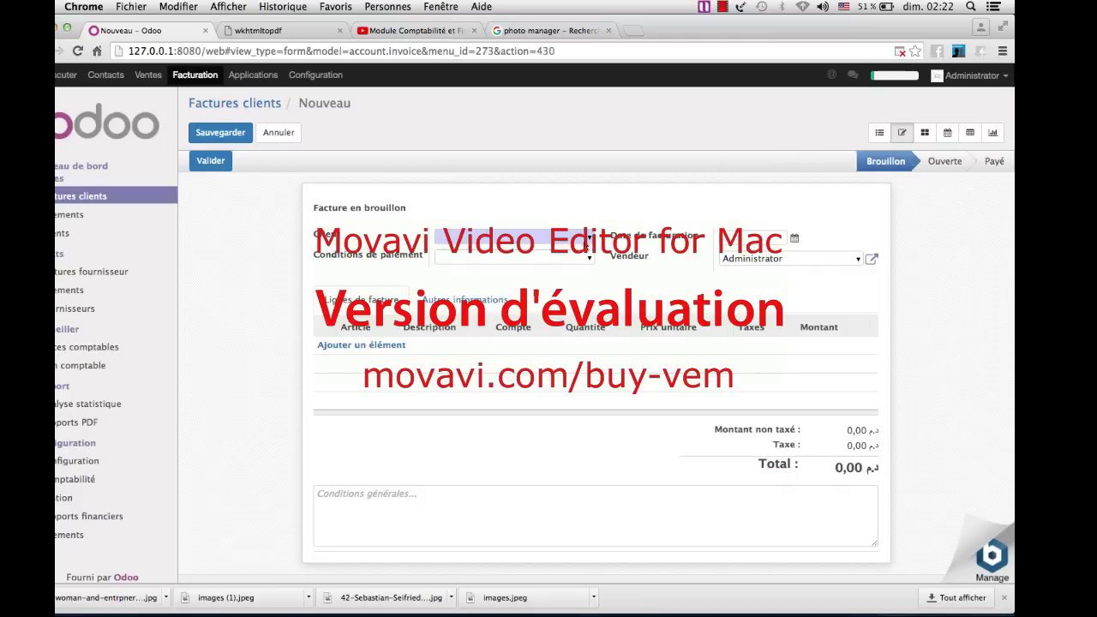
{"action": "left_click", "coordinate": [588, 241]}
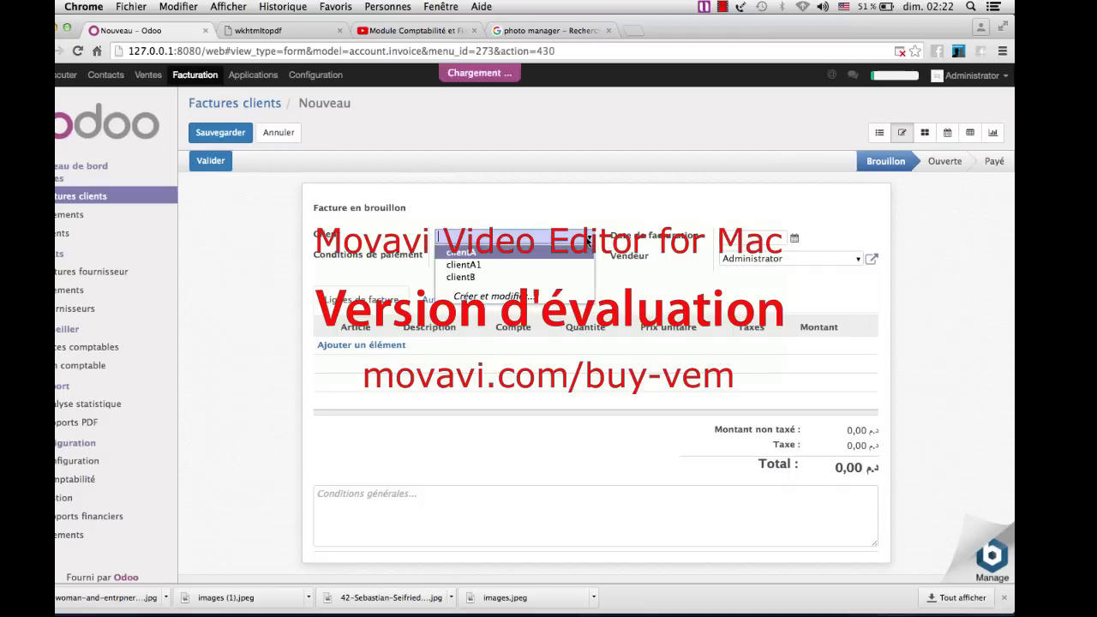
{"action": "left_click", "coordinate": [556, 267]}
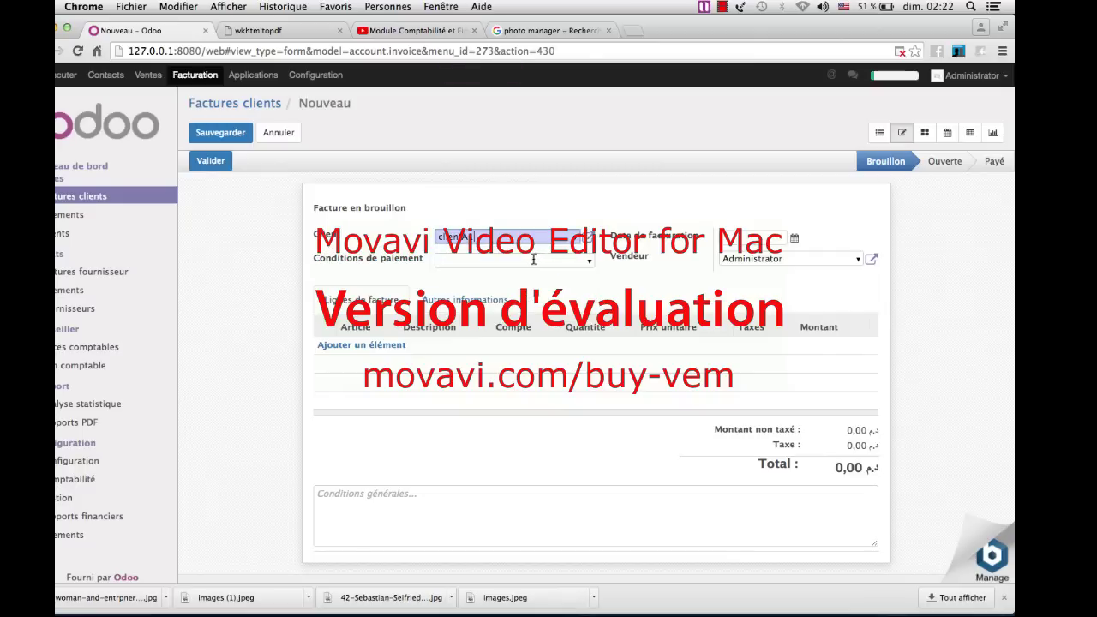
- Set payment terms to 15 jours and the invoice date to 03.07.2016
{"action": "left_click", "coordinate": [590, 262]}
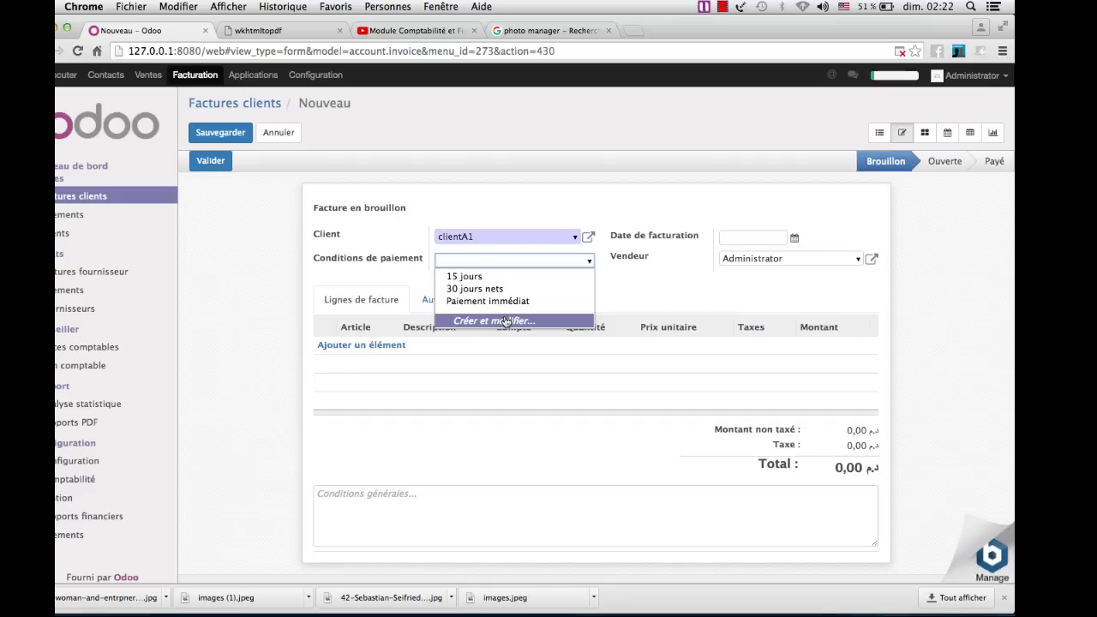
{"action": "left_click", "coordinate": [507, 320]}
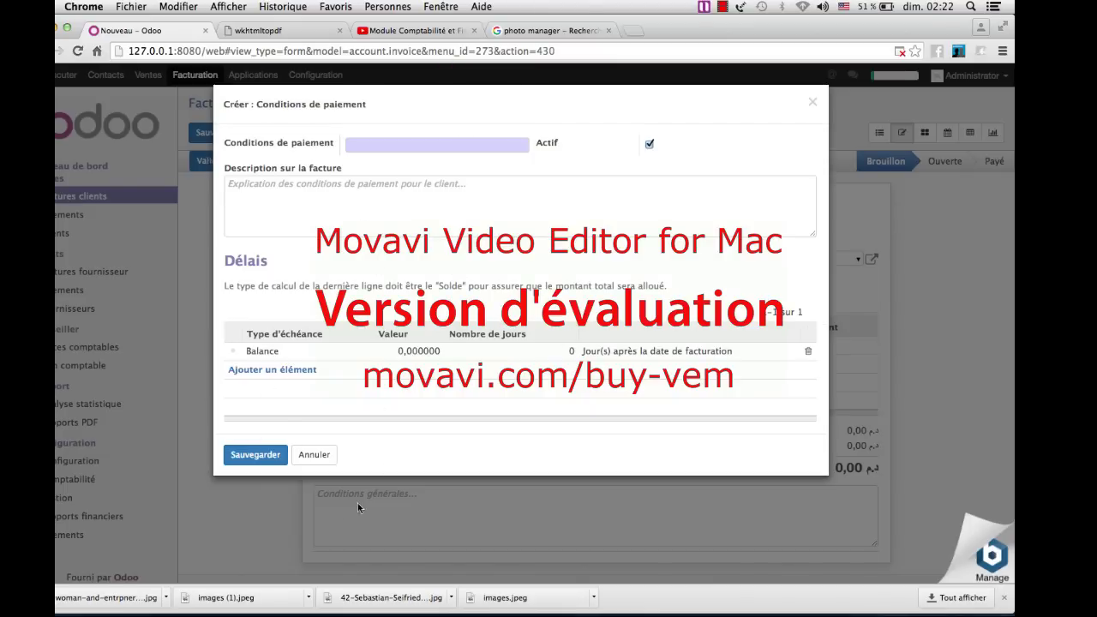
{"action": "left_click", "coordinate": [313, 455]}
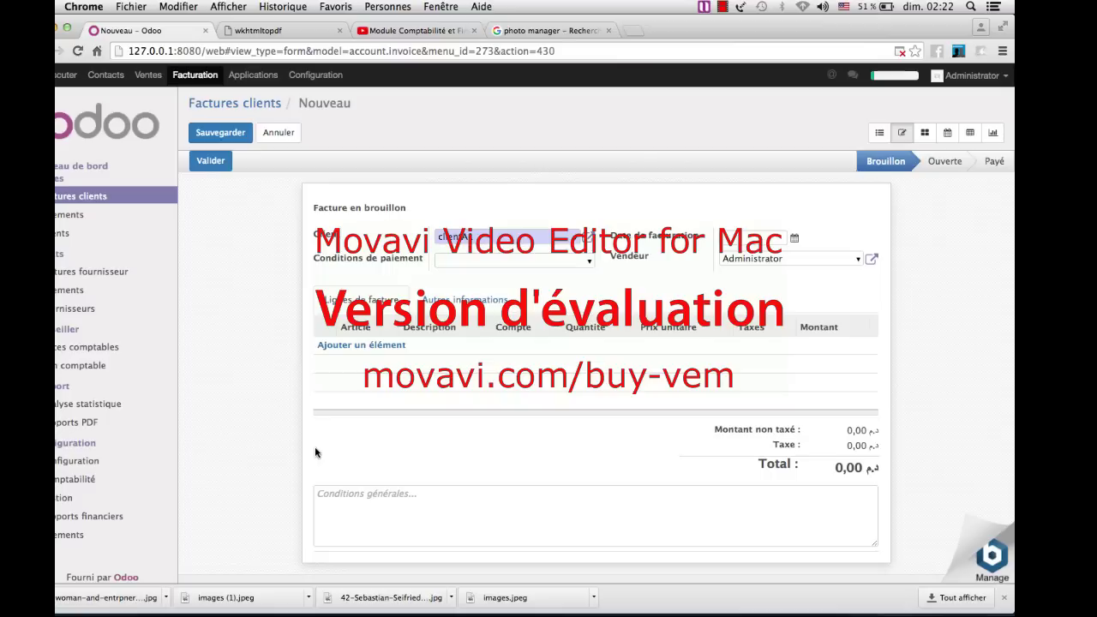
{"action": "left_click", "coordinate": [584, 260]}
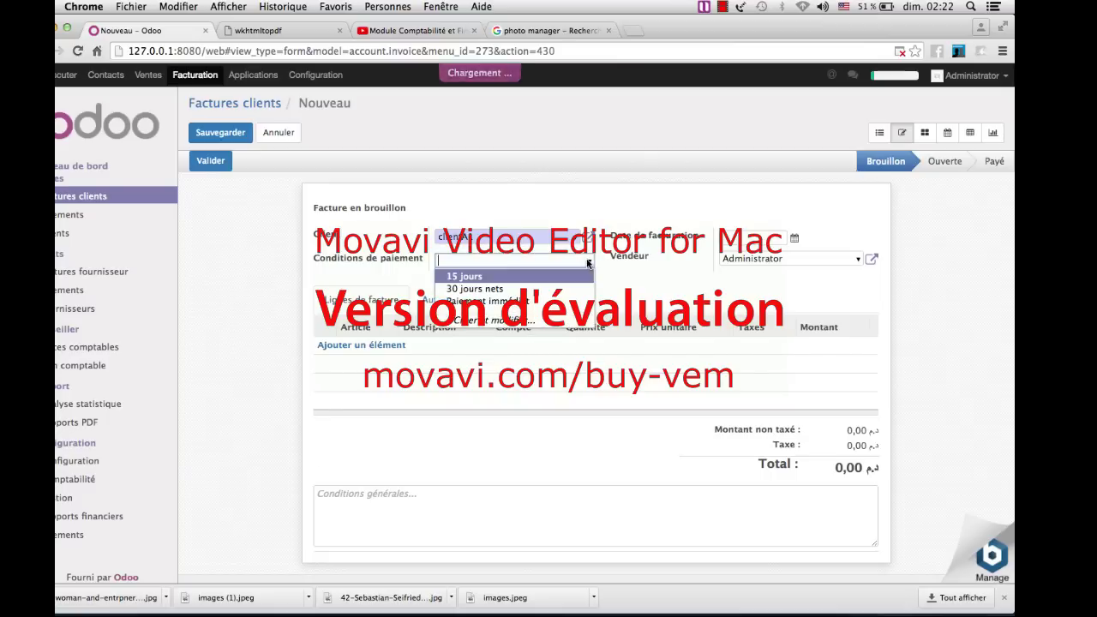
{"action": "left_click", "coordinate": [519, 277]}
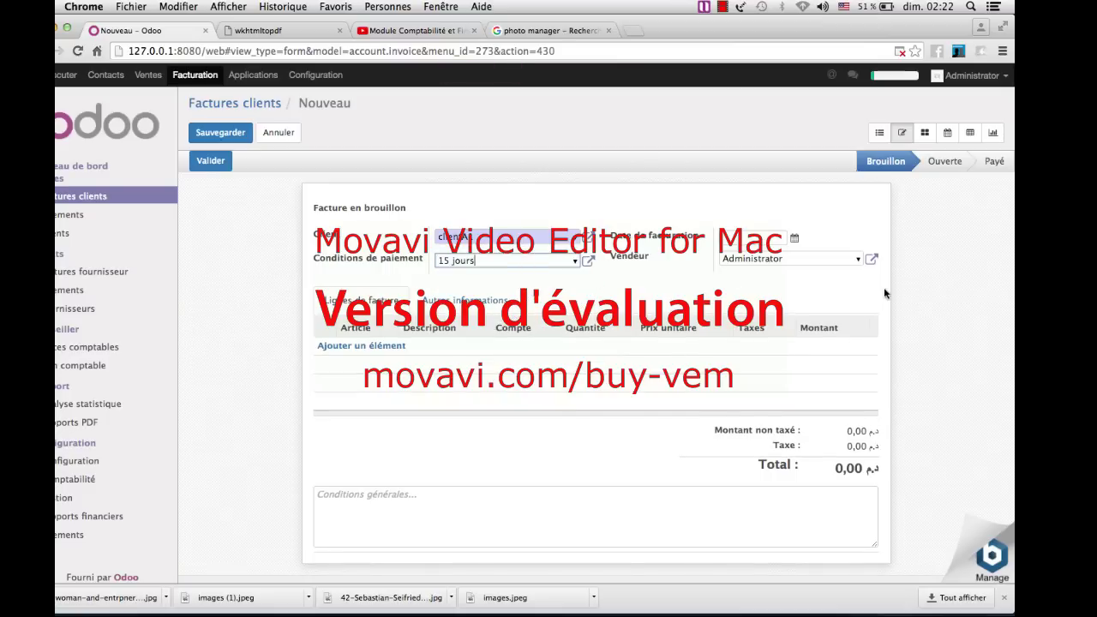
{"action": "left_click", "coordinate": [794, 240]}
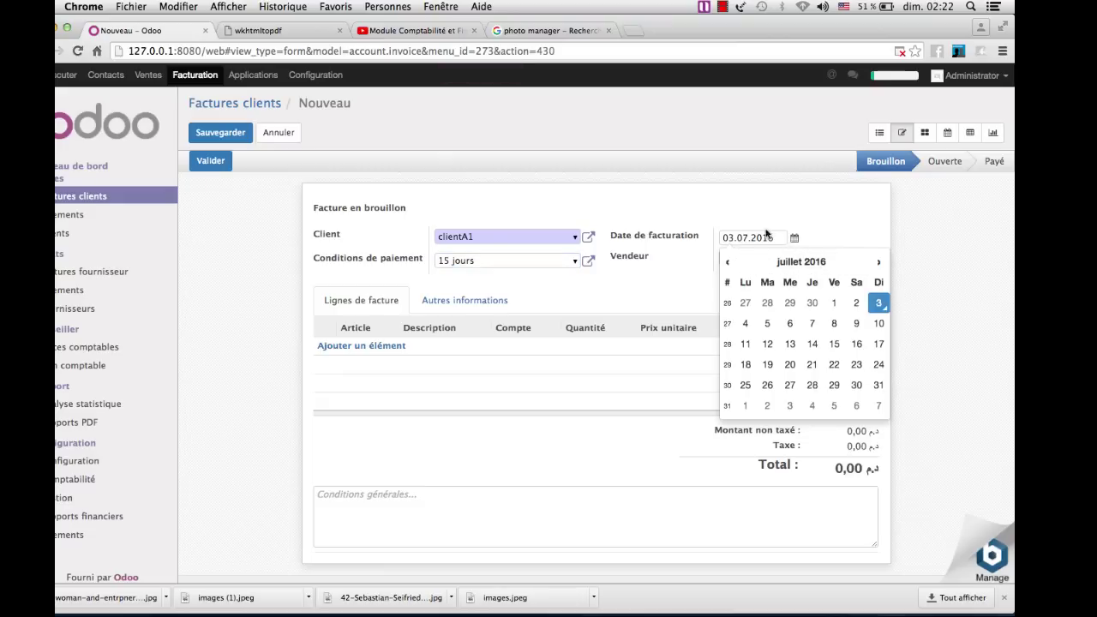
{"action": "left_click", "coordinate": [801, 221]}
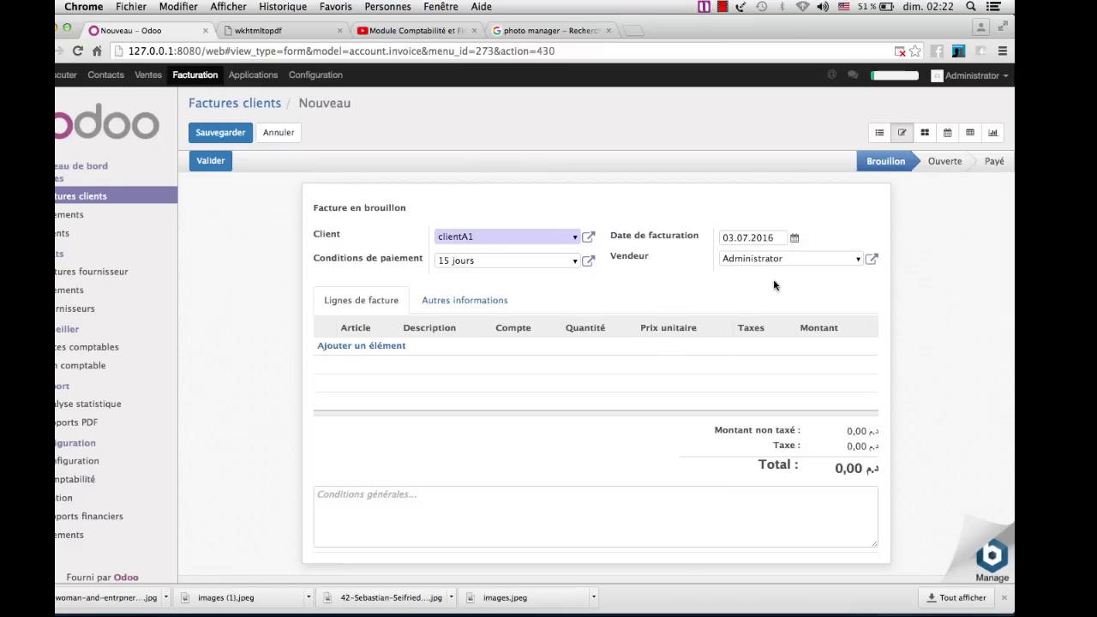
- Add an invoice line with a new Consommable product produitS1, reference ref11
{"action": "left_click", "coordinate": [372, 347]}
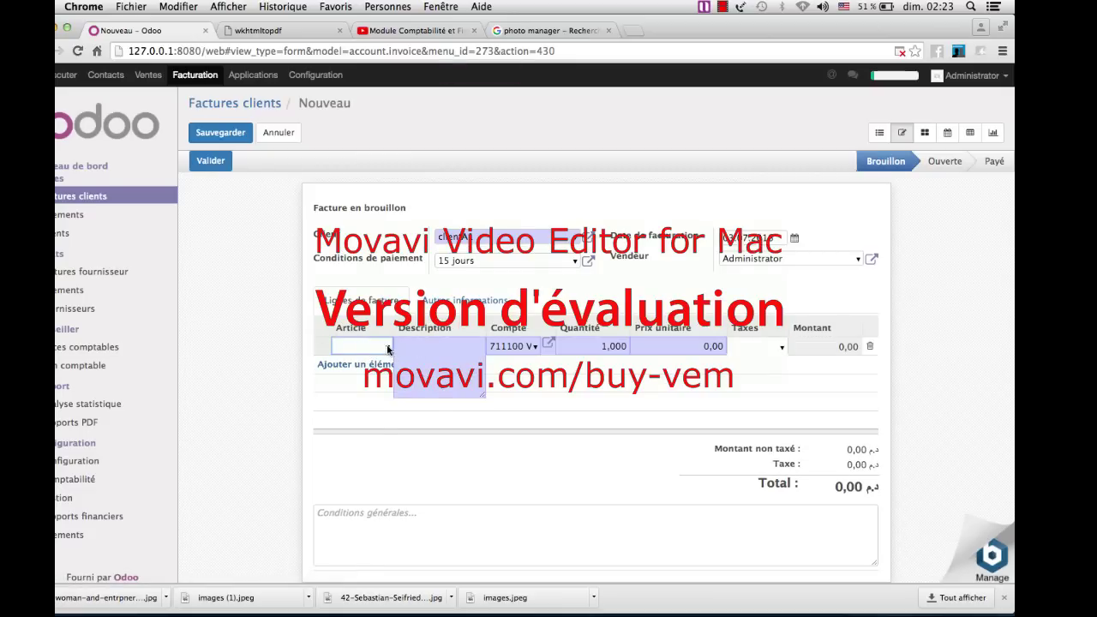
{"action": "left_click", "coordinate": [390, 348]}
{"action": "left_click", "coordinate": [383, 434]}
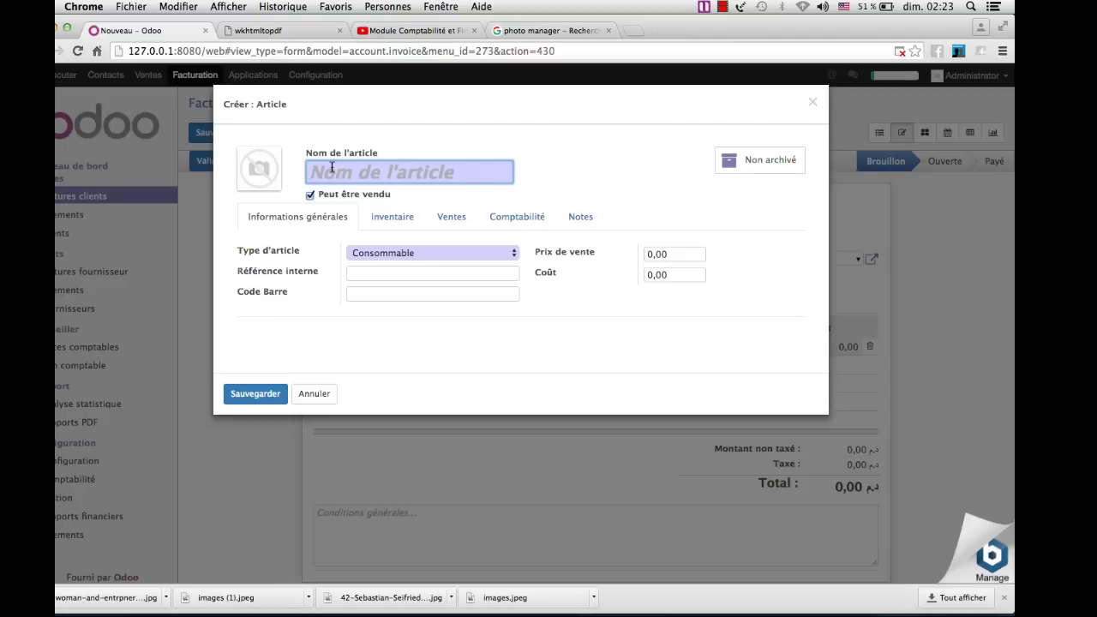
{"action": "type", "text": "produi"}
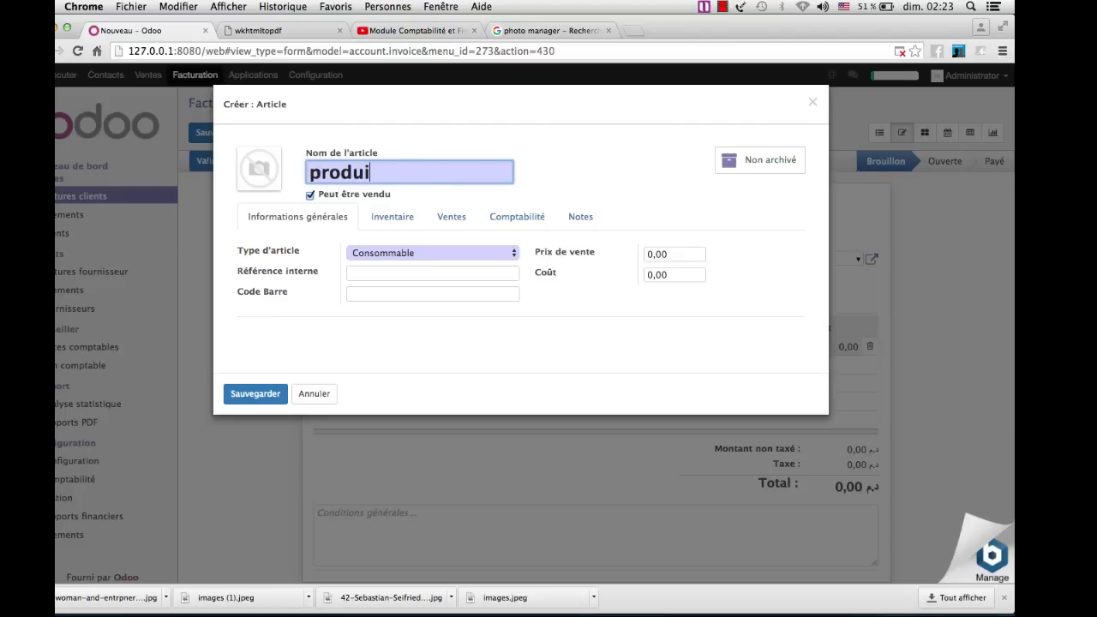
{"action": "type", "text": "tS1"}
{"action": "left_click", "coordinate": [511, 255]}
{"action": "left_click", "coordinate": [512, 255]}
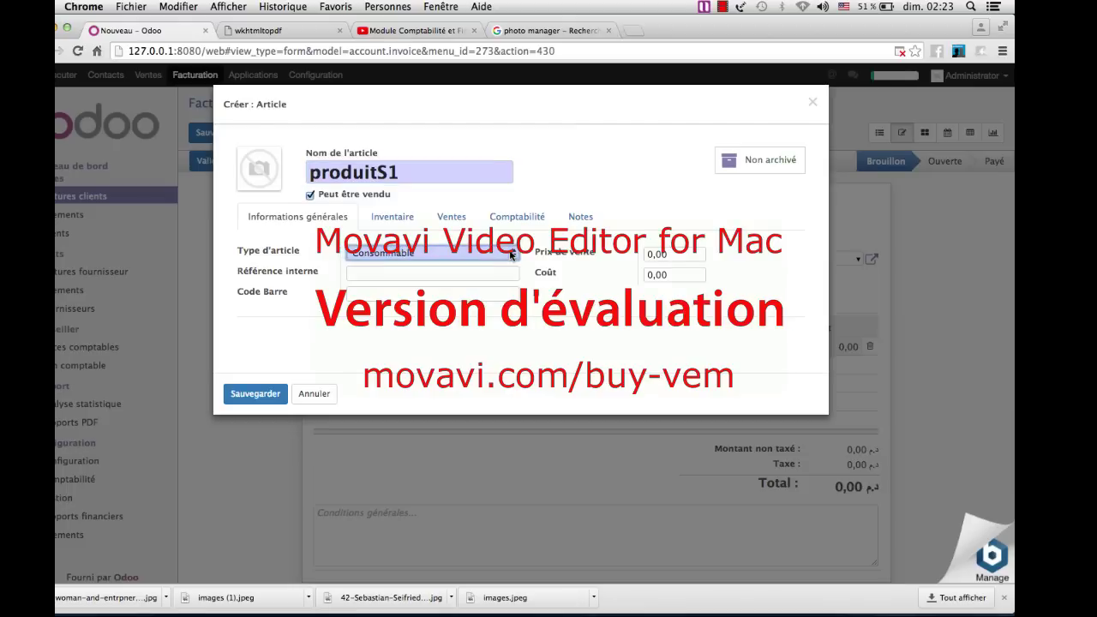
{"action": "left_click", "coordinate": [466, 274]}
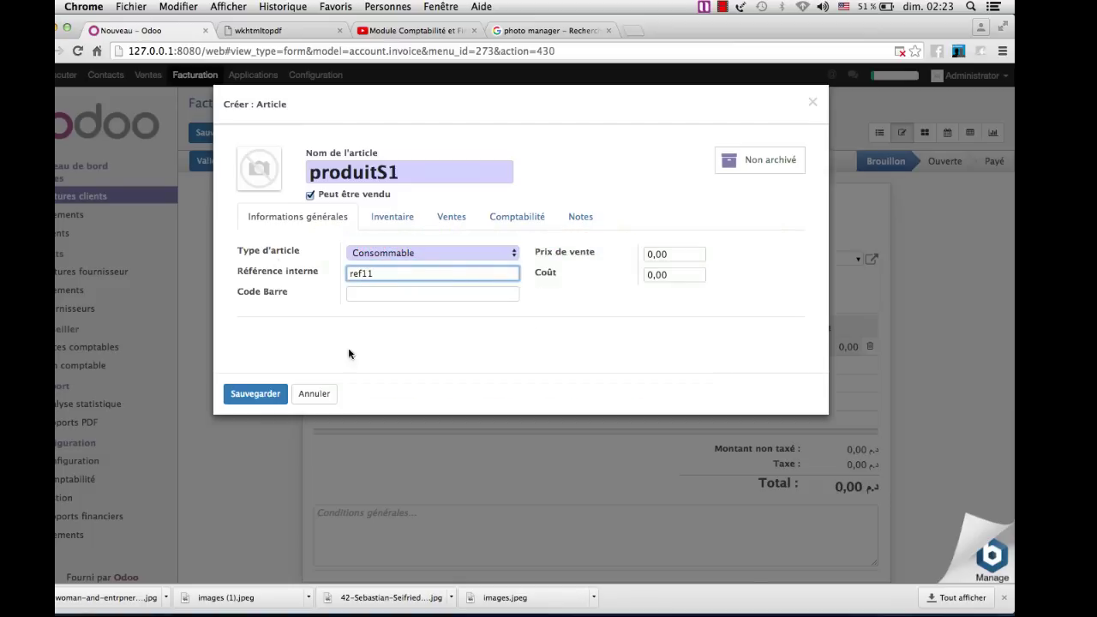
- Give produitS1 a sale price of 1000,00 and cost of 300,00, and save it
{"action": "left_click", "coordinate": [651, 255]}
{"action": "key", "text": "BackSpace"}
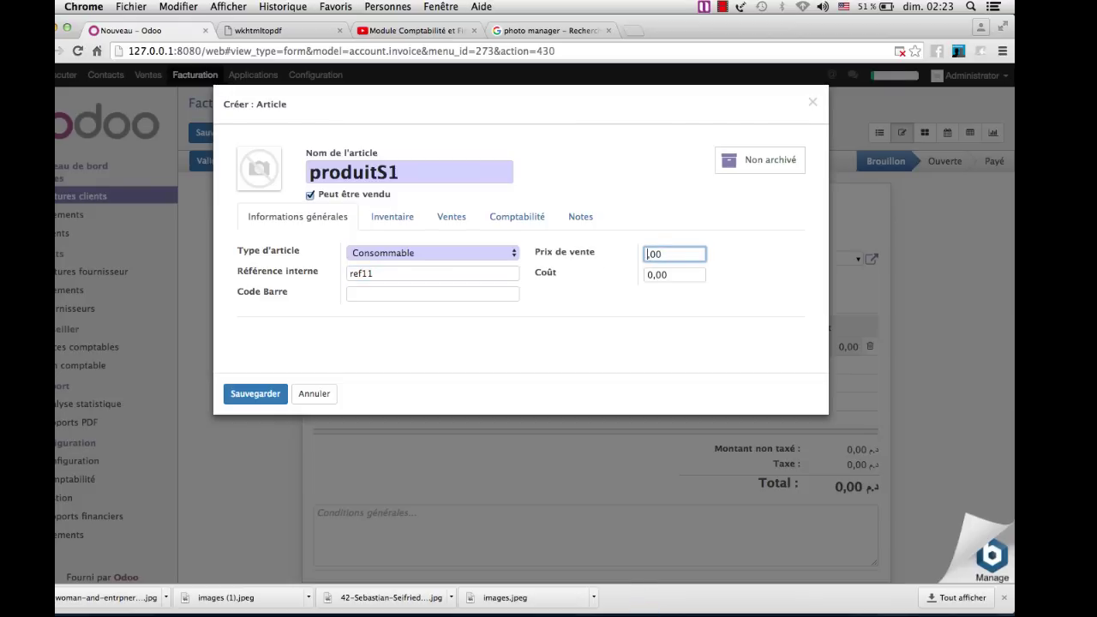
{"action": "type", "text": "100"}
{"action": "left_click", "coordinate": [650, 274]}
{"action": "key", "text": "BackSpace"}
{"action": "type", "text": "30"}
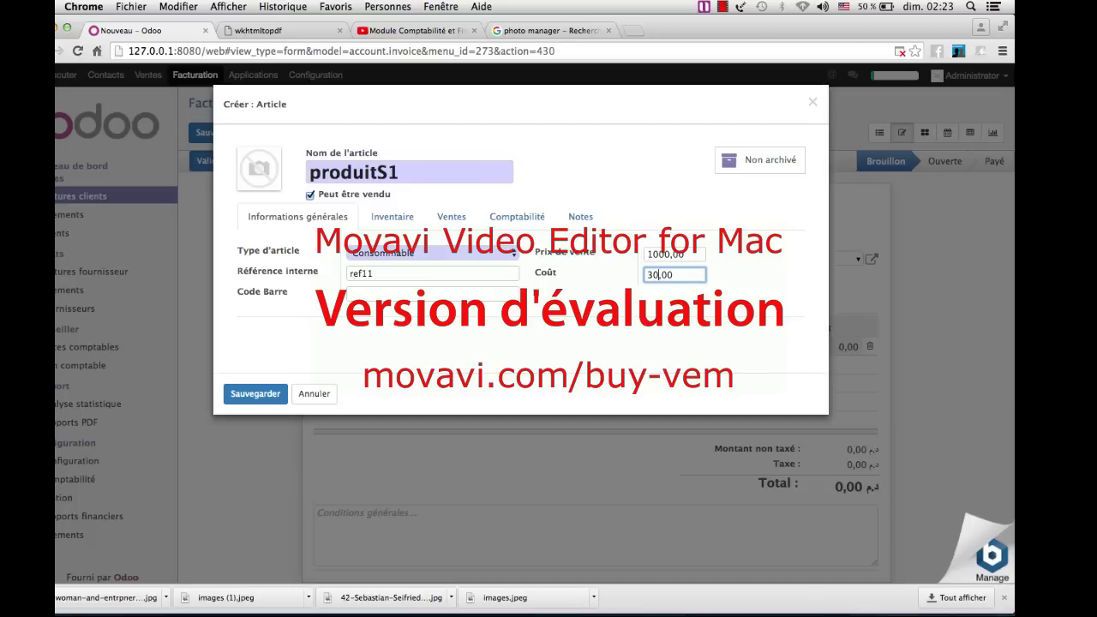
{"action": "left_click", "coordinate": [268, 394]}
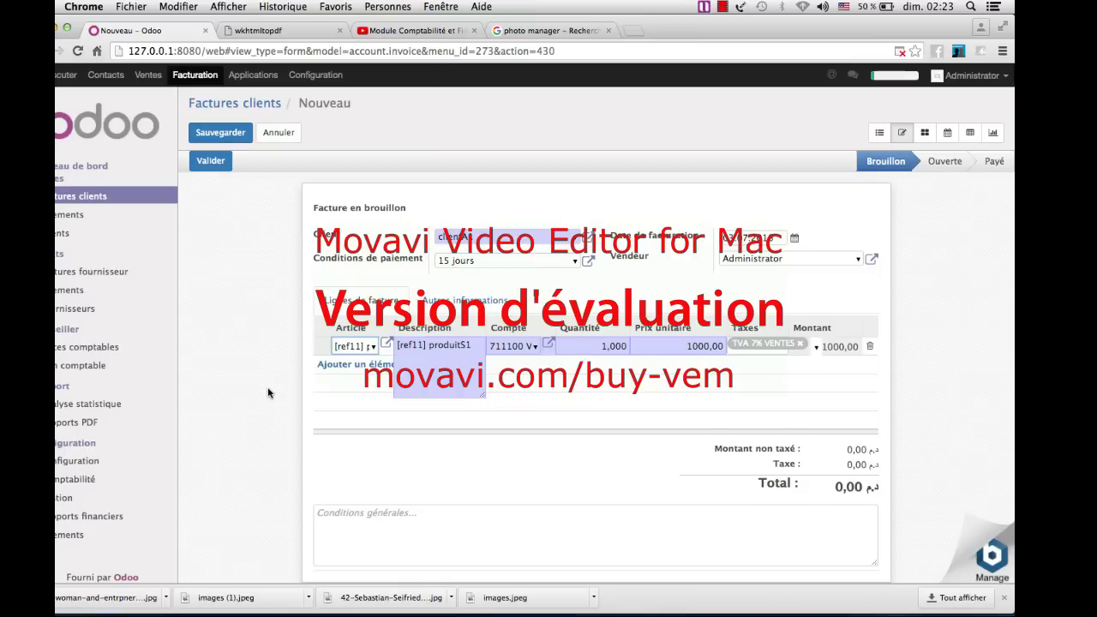
{"action": "scroll", "coordinate": [268, 394], "scroll_direction": "down", "scroll_amount": 1}
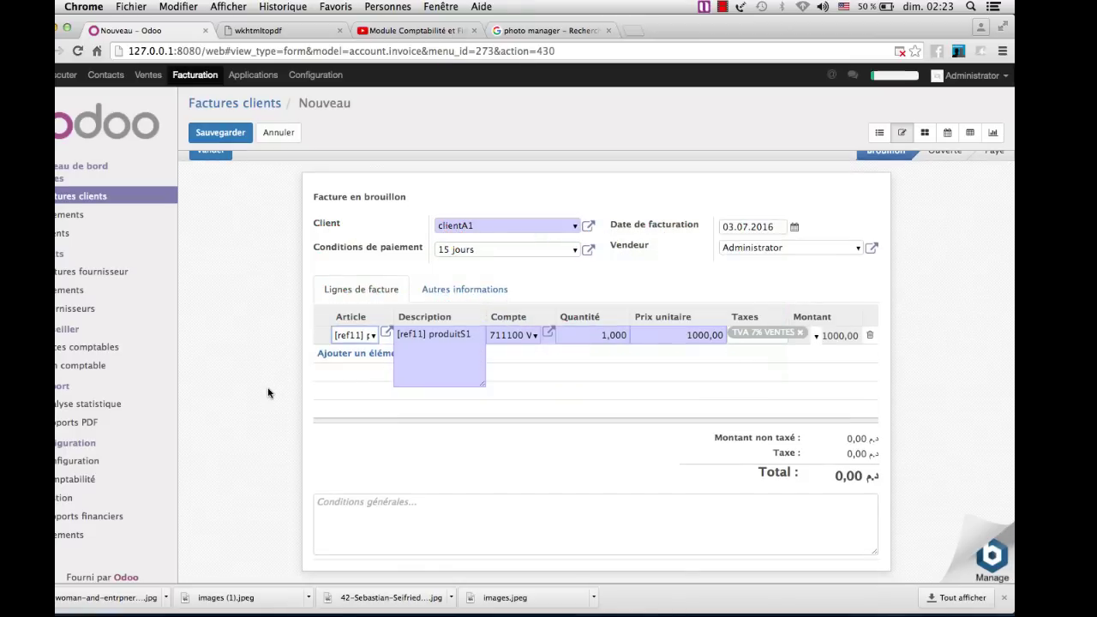
{"action": "scroll", "coordinate": [268, 393], "scroll_direction": "up", "scroll_amount": 1}
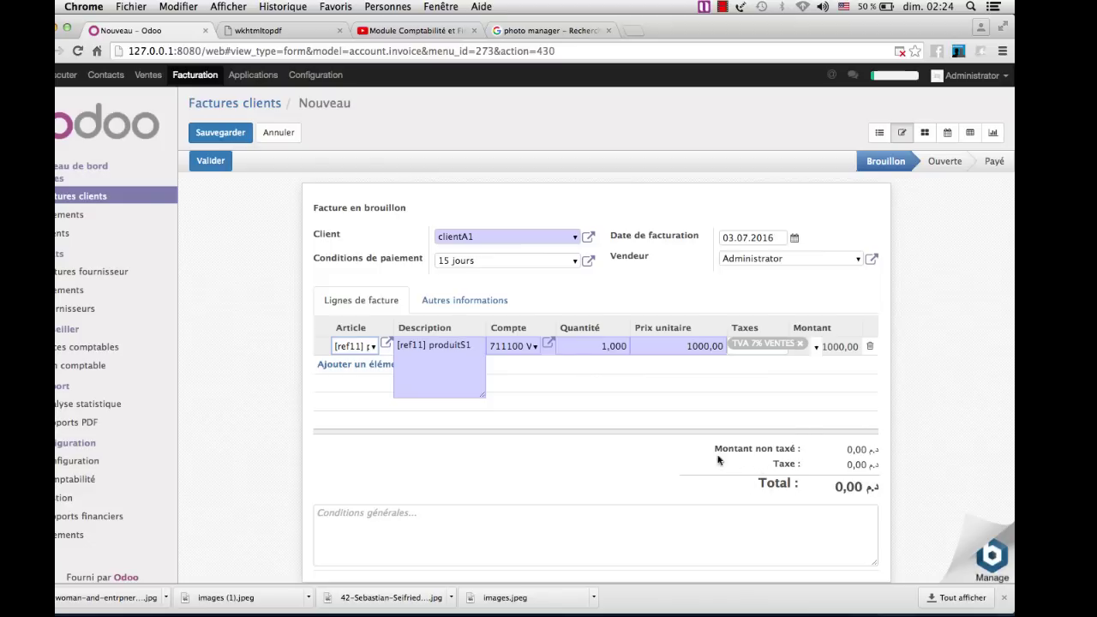
- Validate the invoice as FAC/2016/0005 totalling 1070,00 and save it
{"action": "left_click", "coordinate": [208, 169]}
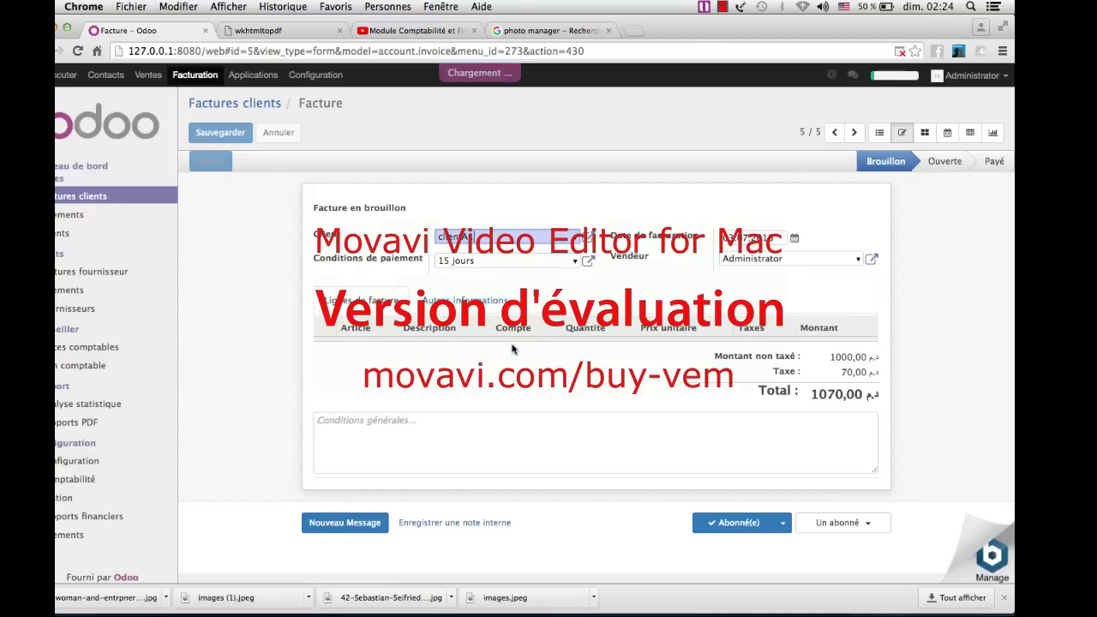
{"action": "scroll", "coordinate": [515, 350], "scroll_direction": "down", "scroll_amount": 3}
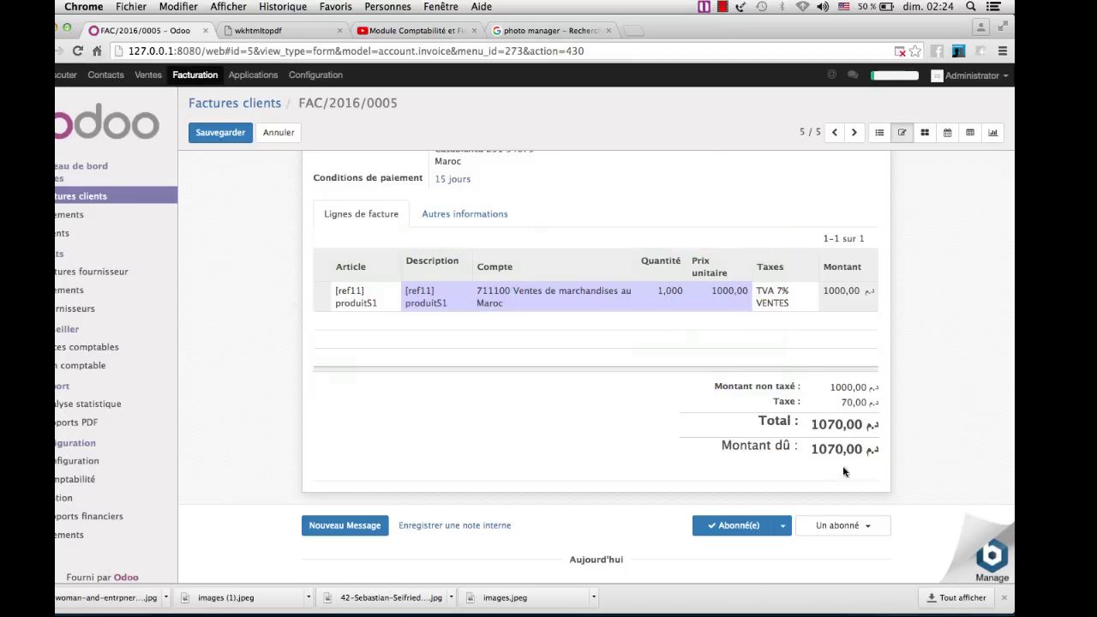
{"action": "scroll", "coordinate": [709, 489], "scroll_direction": "up", "scroll_amount": 3}
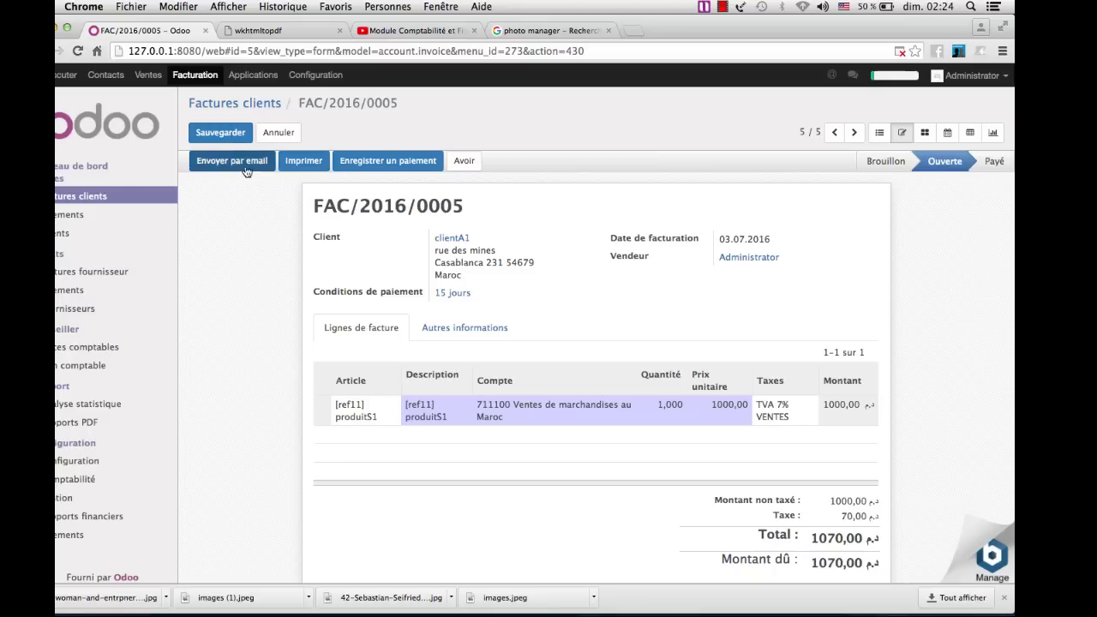
{"action": "left_click", "coordinate": [222, 134]}
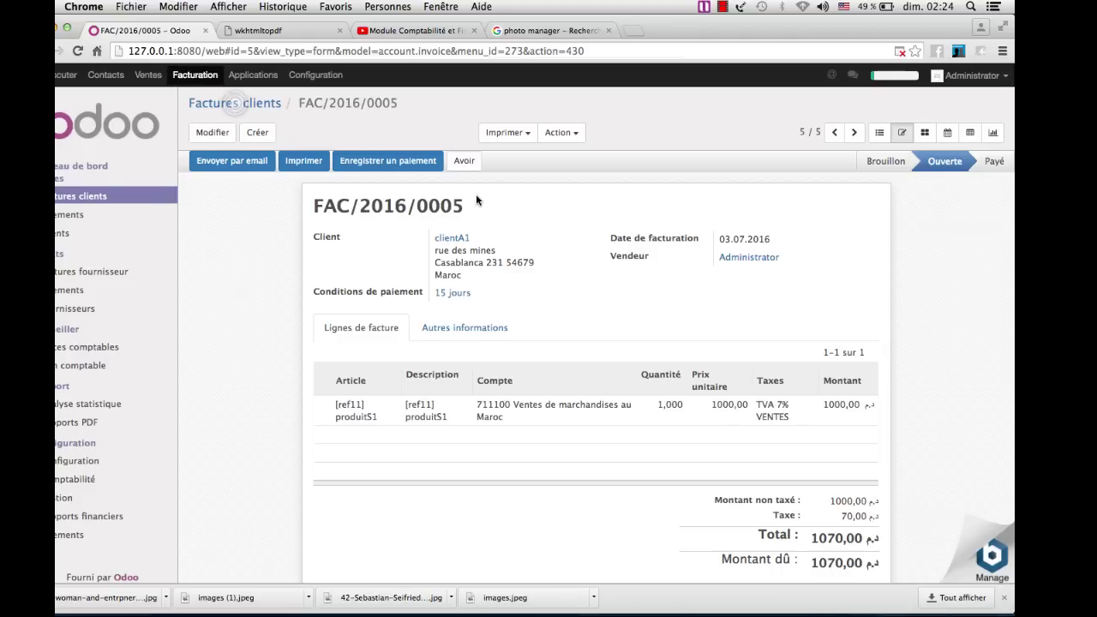
- Pay the full 1070,00 of invoice FAC/2016/0005 through Banque (MAD)
{"action": "left_click", "coordinate": [387, 163]}
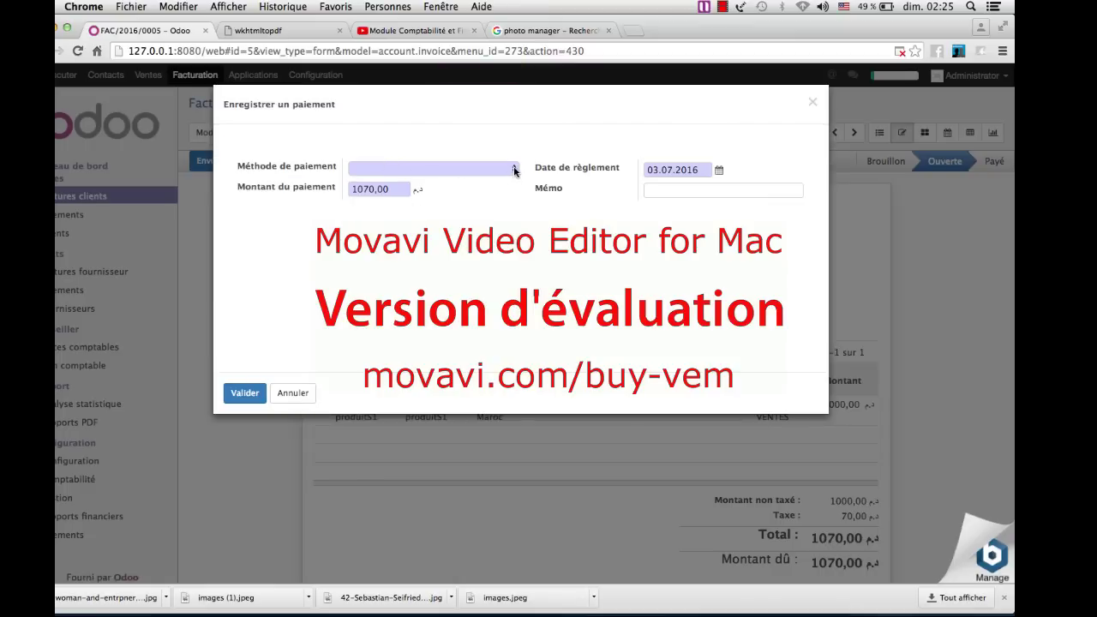
{"action": "left_click", "coordinate": [514, 171]}
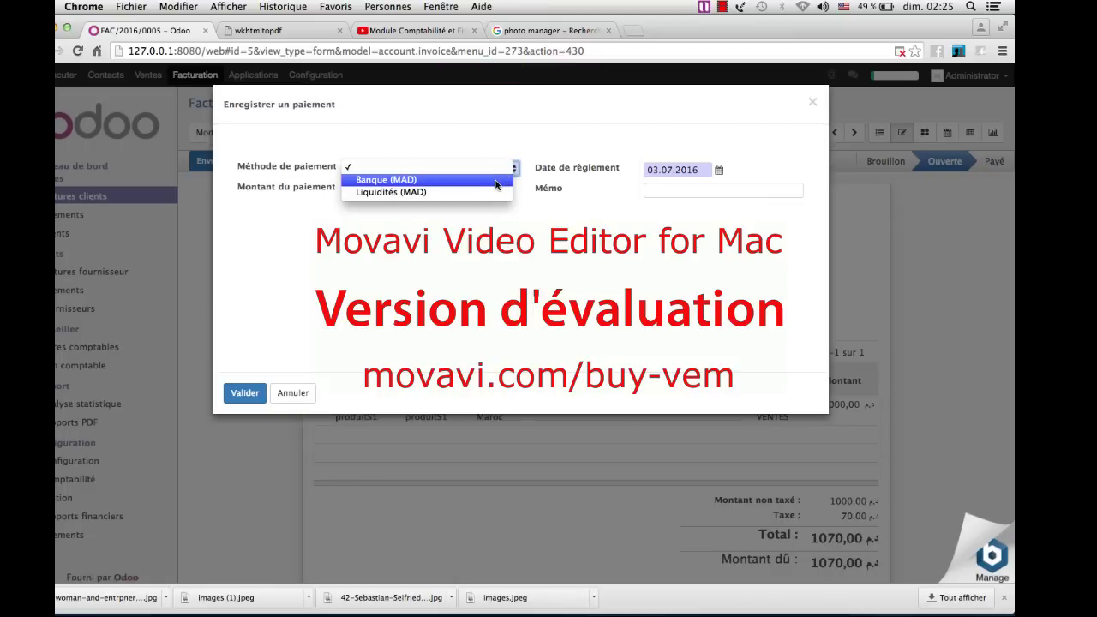
{"action": "left_click", "coordinate": [496, 181]}
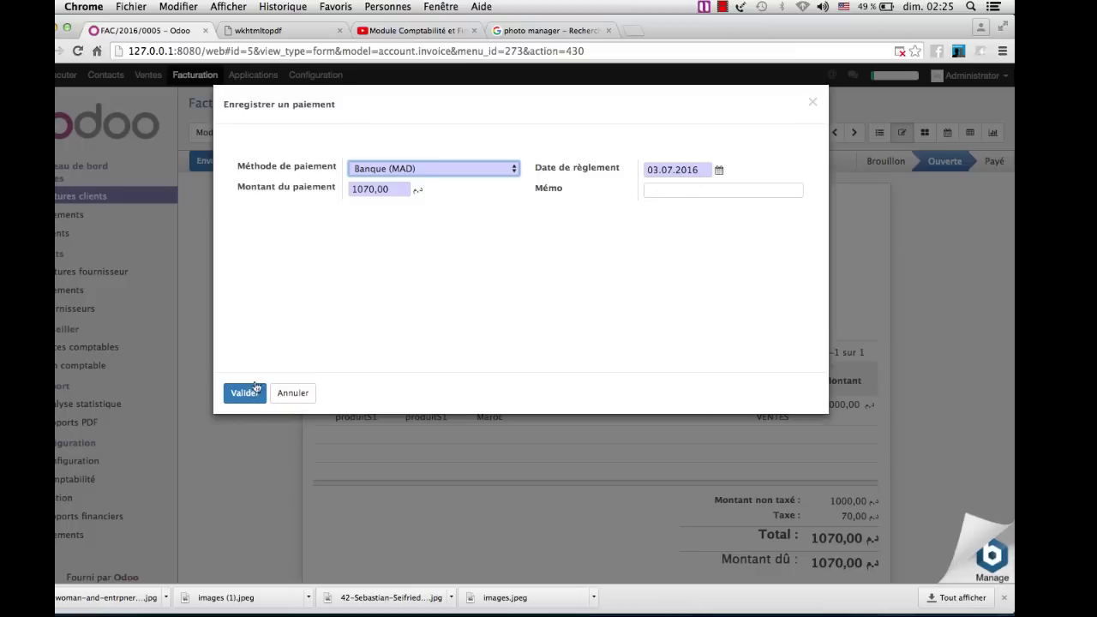
{"action": "left_click", "coordinate": [245, 394]}
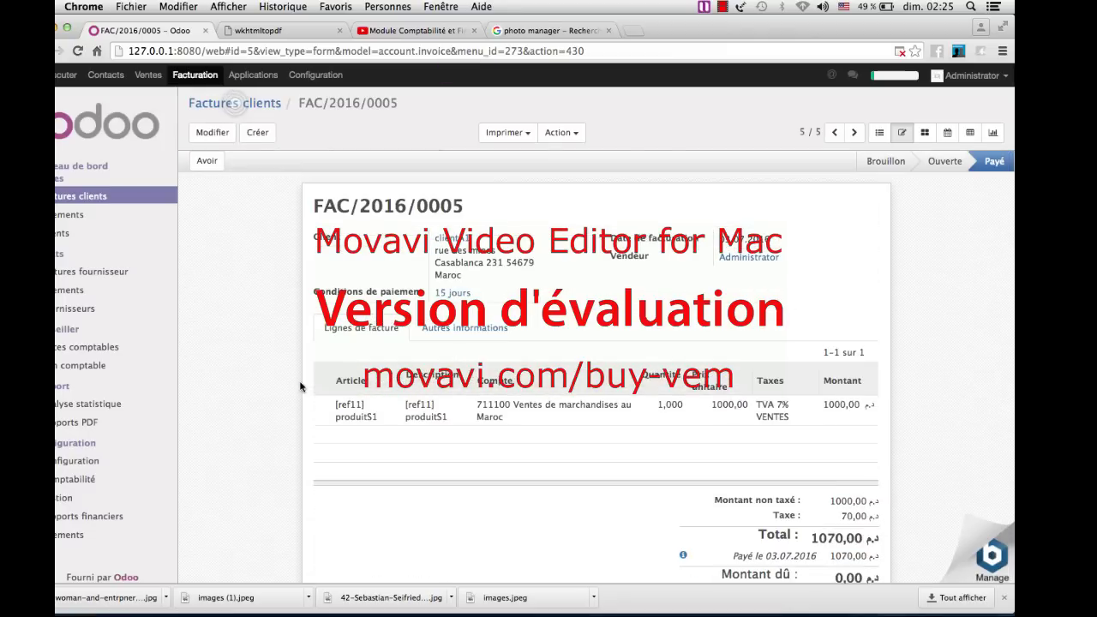
- In Factures clients, open FAC/2016/0005 (1070,00) to check it is now Payé
{"action": "scroll", "coordinate": [300, 387], "scroll_direction": "down", "scroll_amount": 1}
{"action": "scroll", "coordinate": [301, 387], "scroll_direction": "up", "scroll_amount": 1}
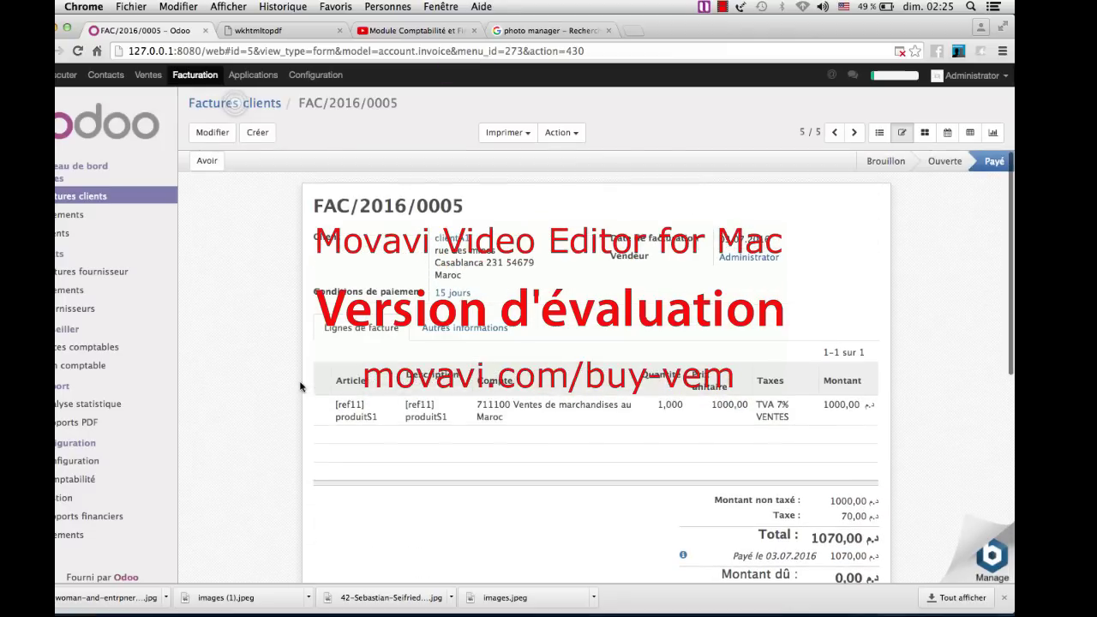
{"action": "scroll", "coordinate": [300, 386], "scroll_direction": "down", "scroll_amount": 2}
{"action": "scroll", "coordinate": [300, 387], "scroll_direction": "down", "scroll_amount": 2}
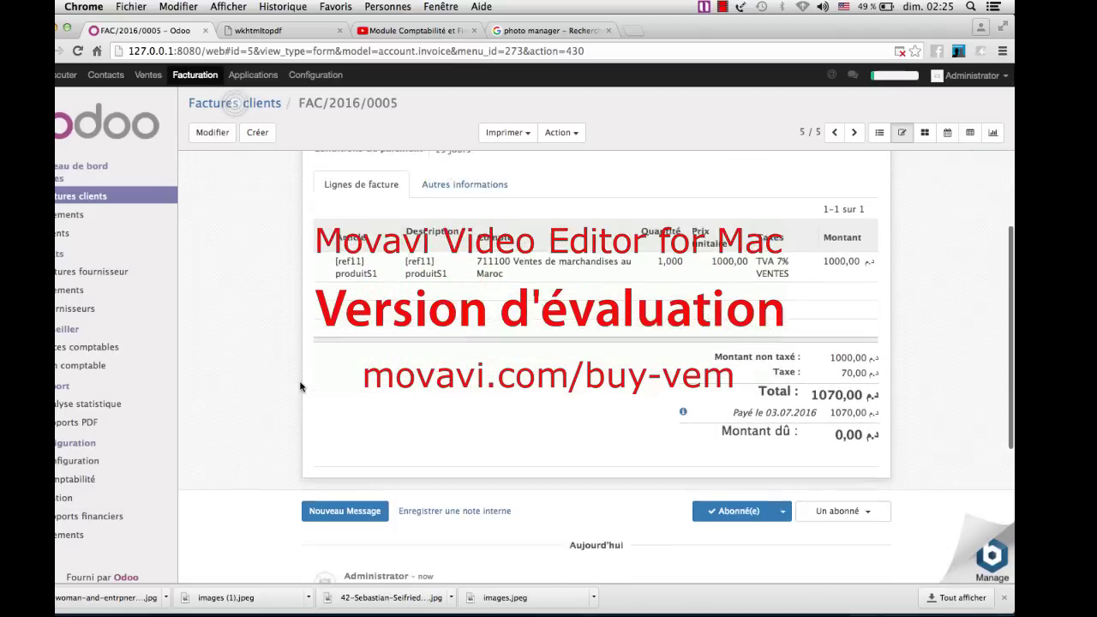
{"action": "scroll", "coordinate": [300, 386], "scroll_direction": "up", "scroll_amount": 4}
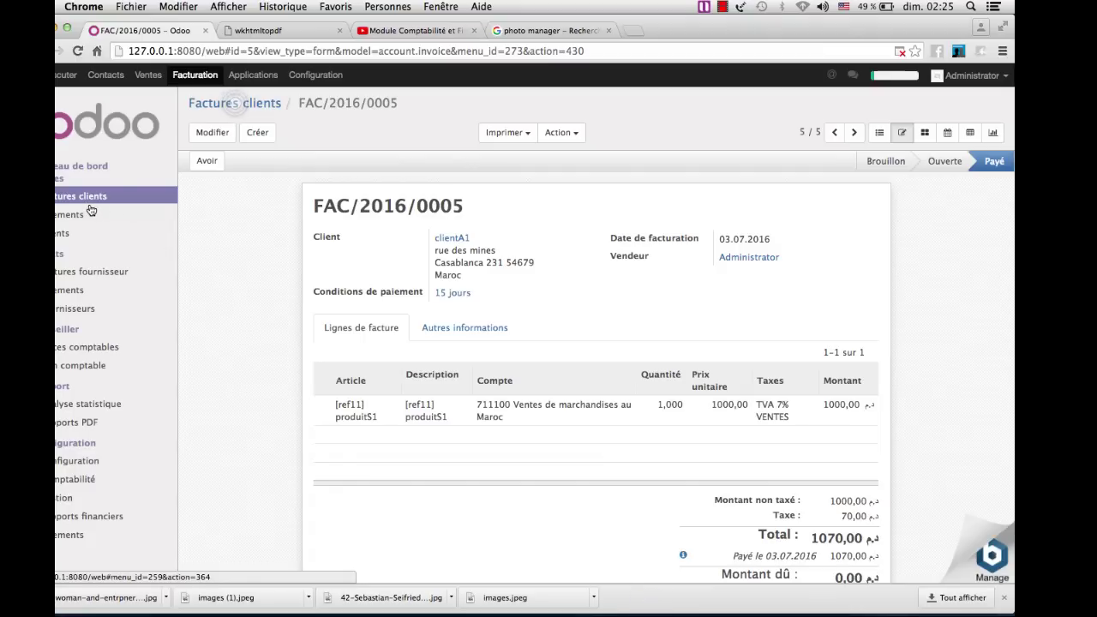
{"action": "left_click", "coordinate": [71, 200]}
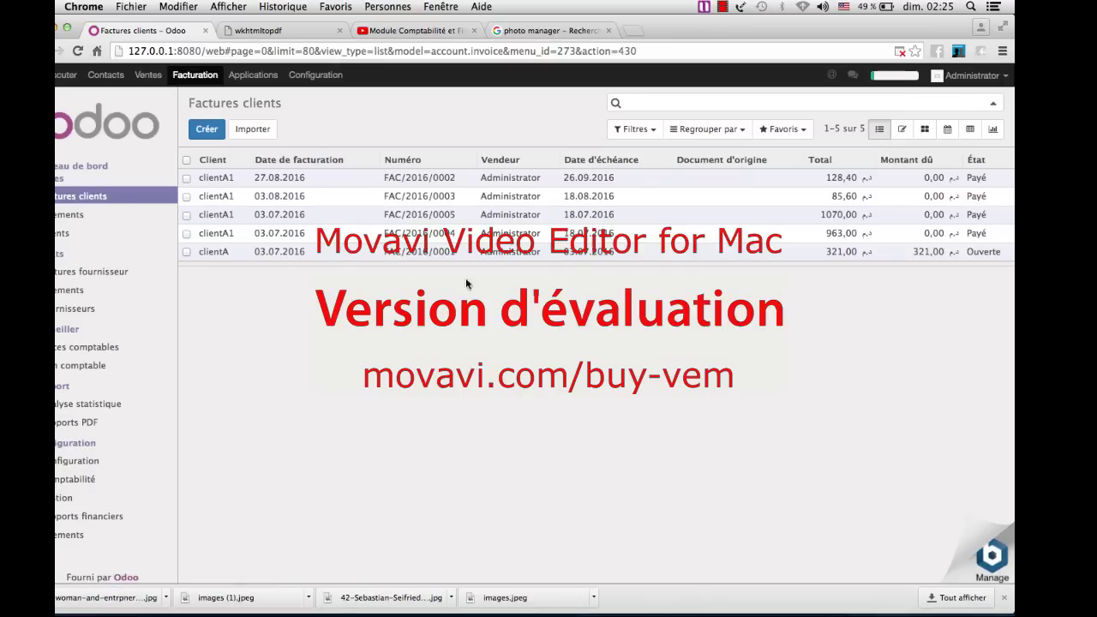
{"action": "left_click", "coordinate": [746, 220]}
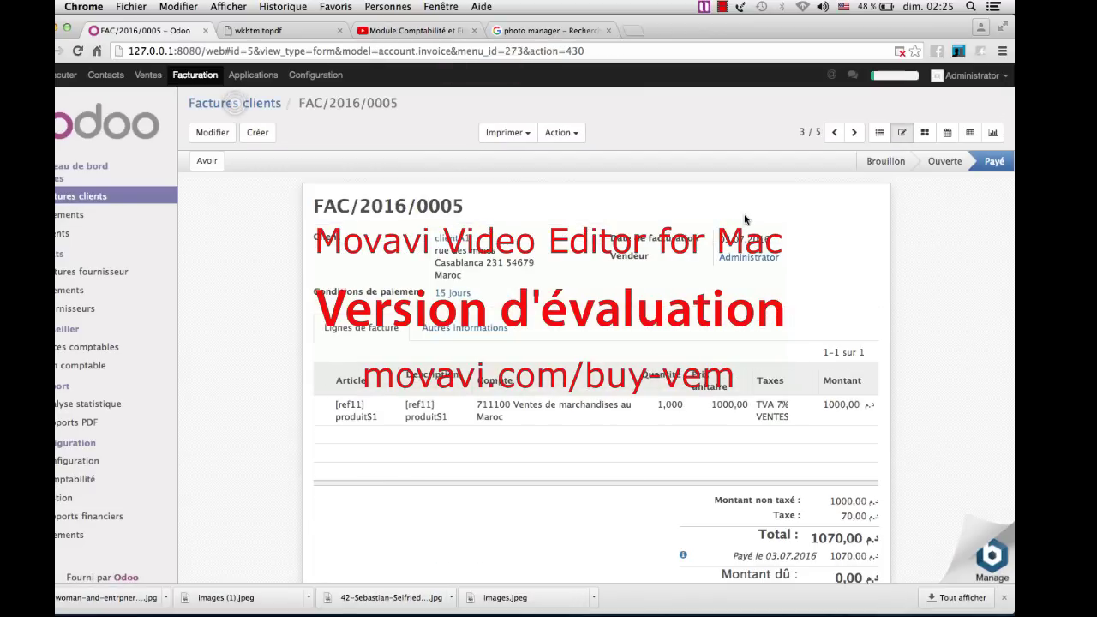
{"action": "scroll", "coordinate": [746, 221], "scroll_direction": "down", "scroll_amount": 5}
{"action": "scroll", "coordinate": [746, 221], "scroll_direction": "up", "scroll_amount": 3}
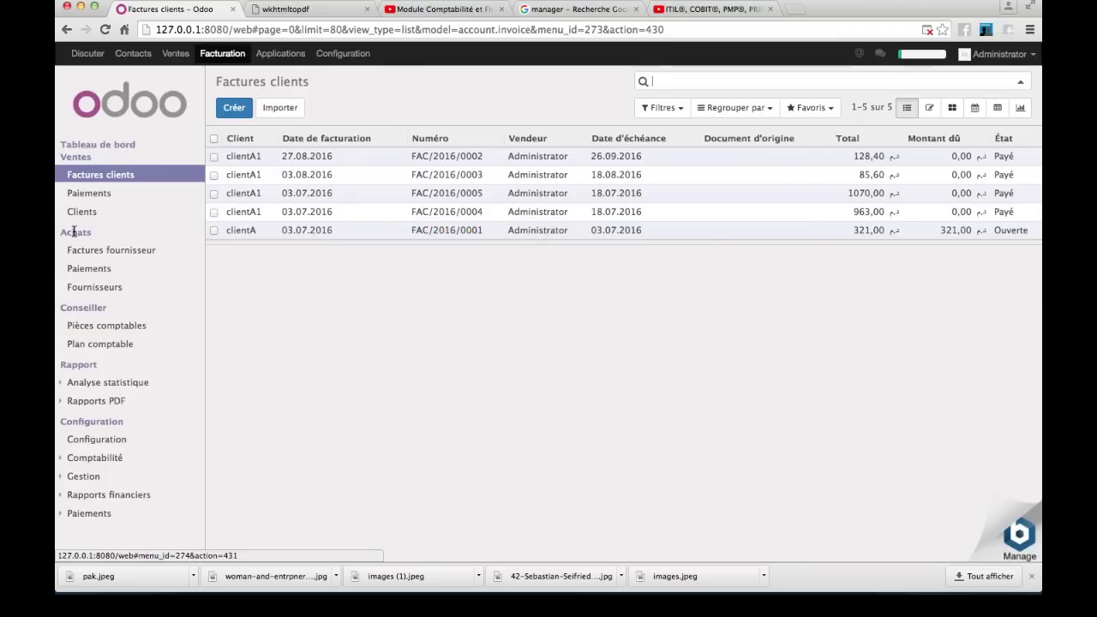
- Start a new supplier named fournisseur2
{"action": "left_click", "coordinate": [100, 289]}
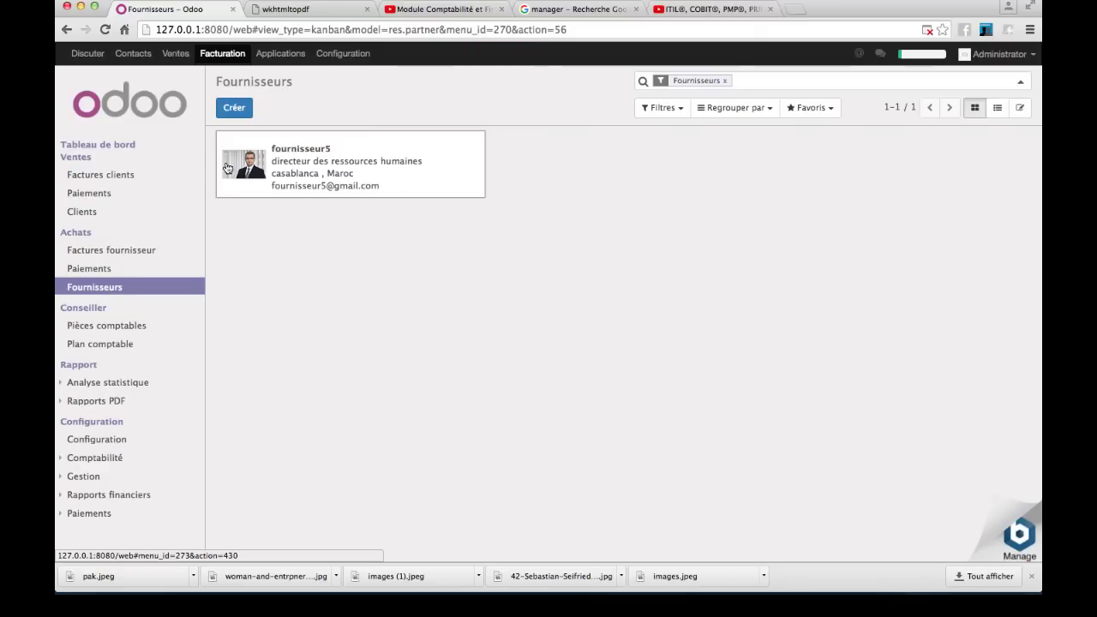
{"action": "left_click", "coordinate": [225, 109]}
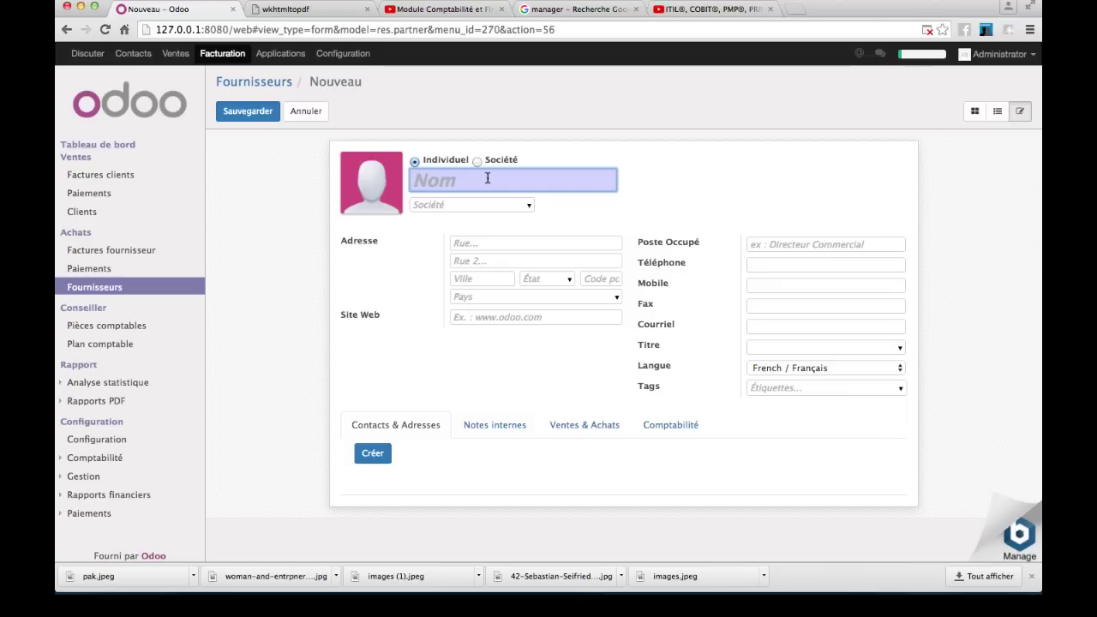
{"action": "type", "text": "fourn"}
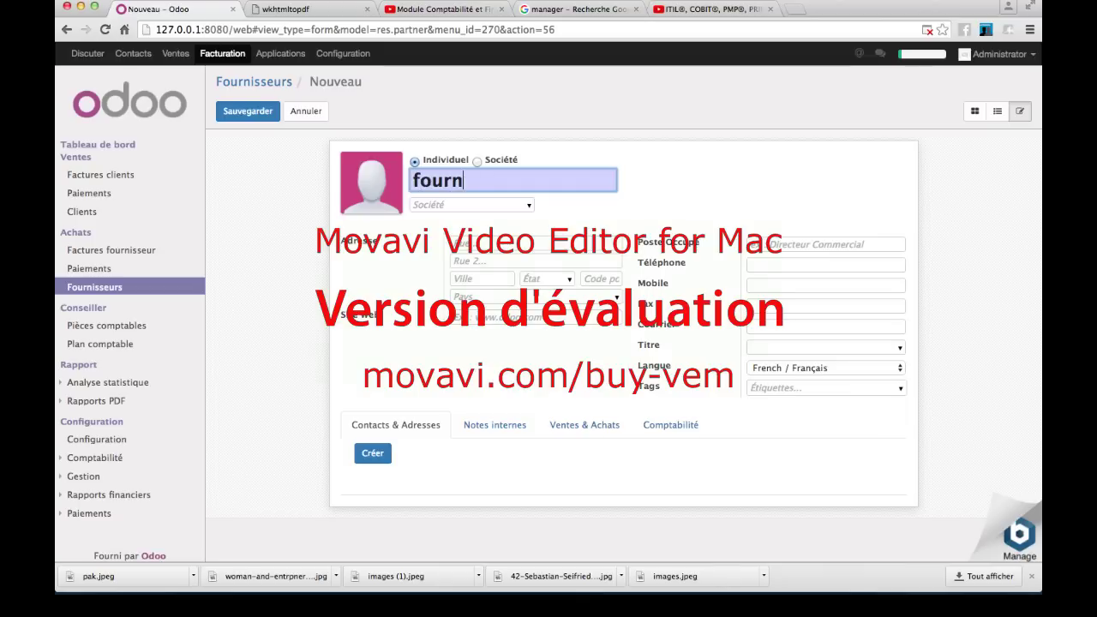
{"action": "type", "text": "isseur2"}
- Enter the supplier's street 'rue al salam' and city 'Rabat'
{"action": "left_click", "coordinate": [537, 243]}
{"action": "type", "text": "rue"}
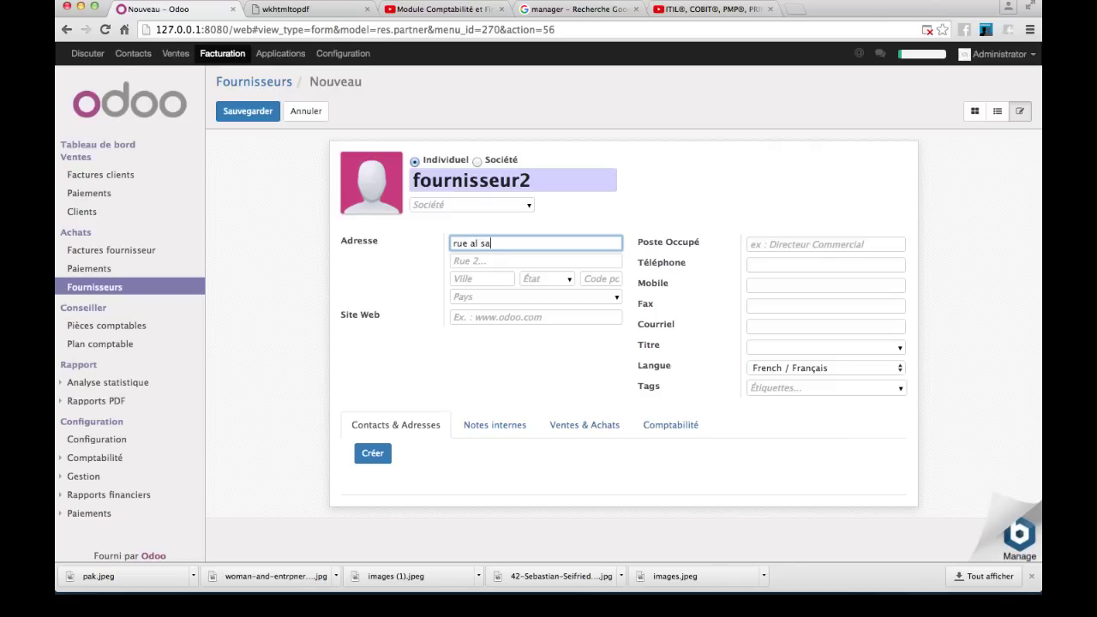
{"action": "type", "text": " al salam"}
{"action": "left_click", "coordinate": [475, 280]}
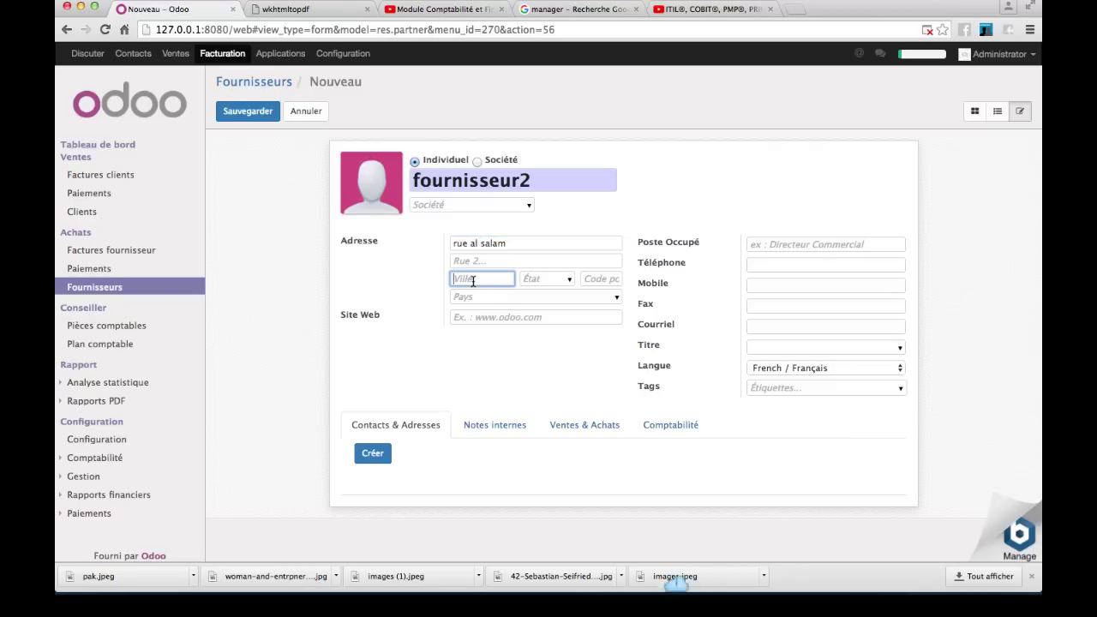
{"action": "type", "text": "rabat"}
{"action": "left_click", "coordinate": [457, 280]}
{"action": "key", "text": "BackSpace"}
{"action": "type", "text": "R"}
{"action": "left_click", "coordinate": [569, 280]}
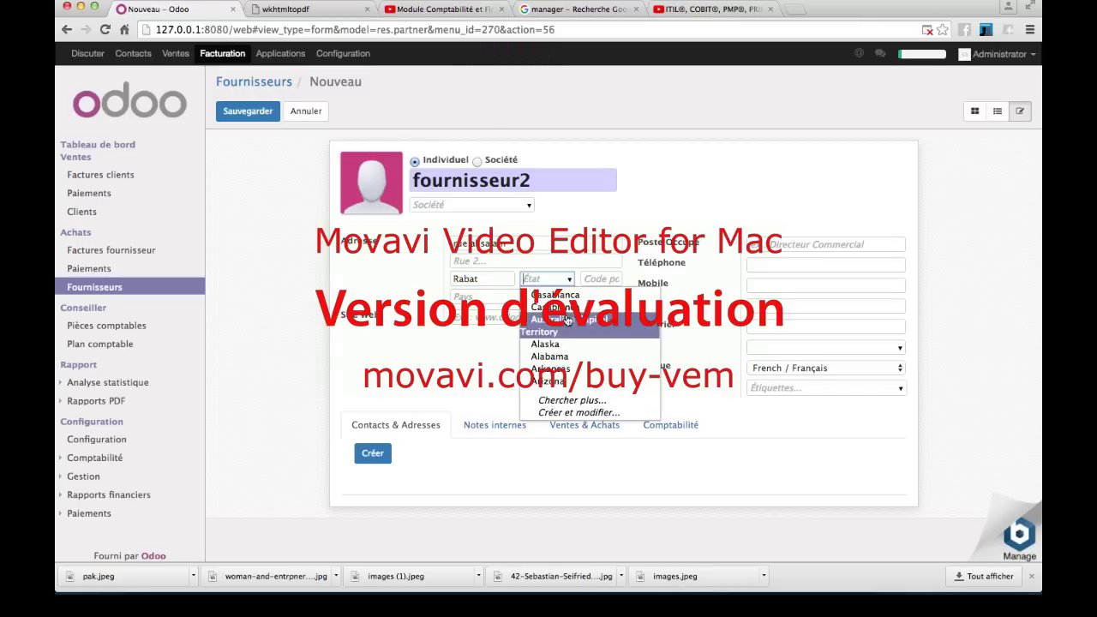
- Create the state Rabat, code 909, country Maroc, as the supplier's state
{"action": "left_click", "coordinate": [569, 399]}
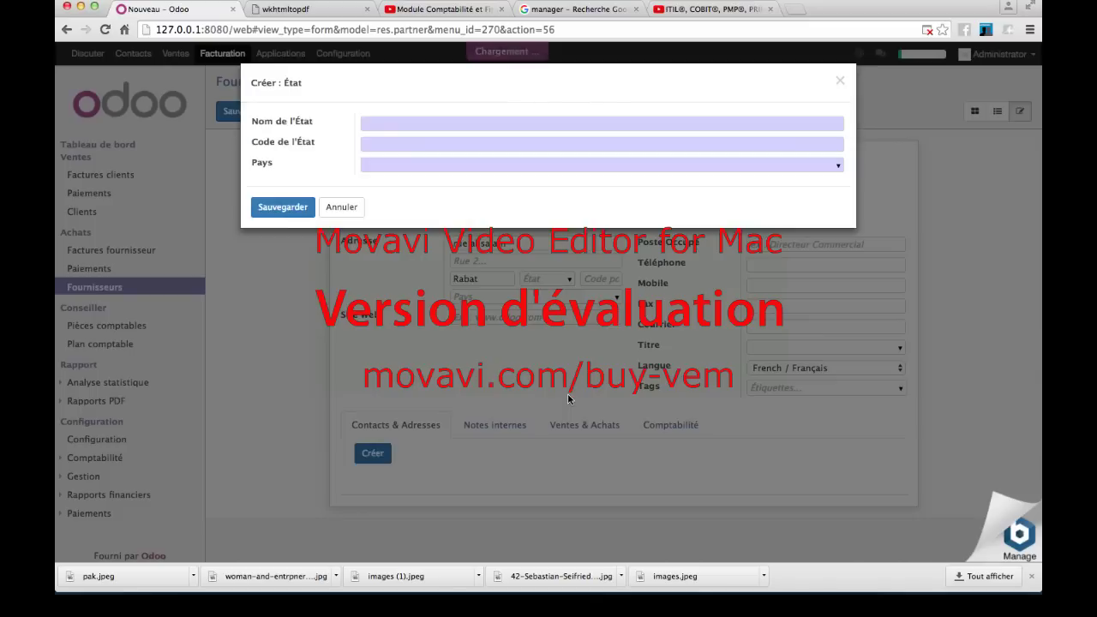
{"action": "left_click", "coordinate": [433, 126]}
{"action": "type", "text": "R"}
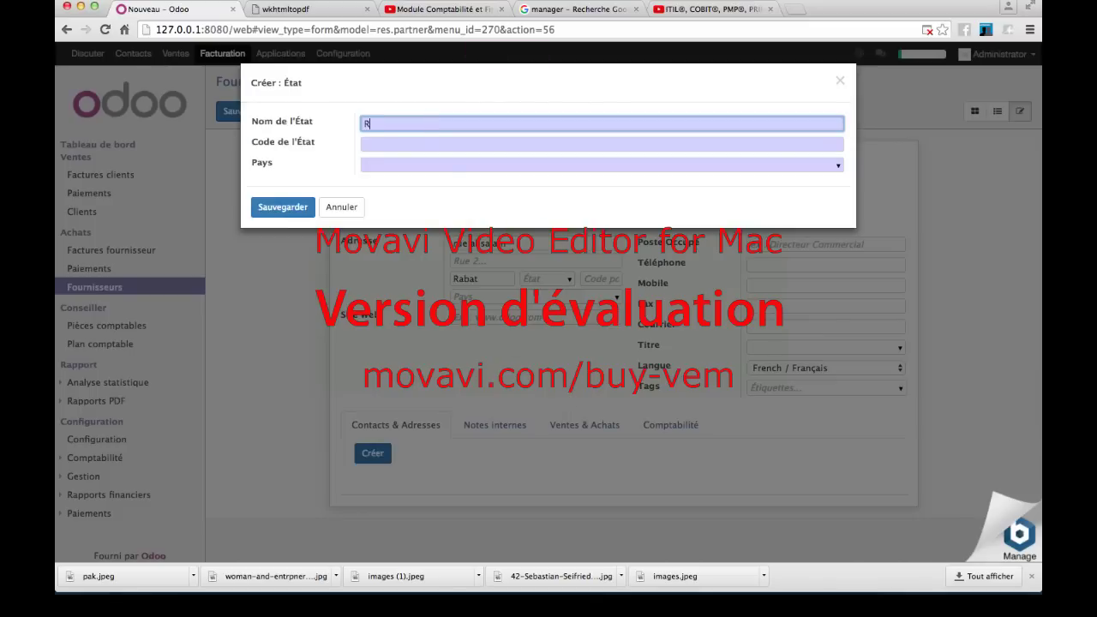
{"action": "type", "text": "abat"}
{"action": "left_click", "coordinate": [498, 142]}
{"action": "type", "text": "909"}
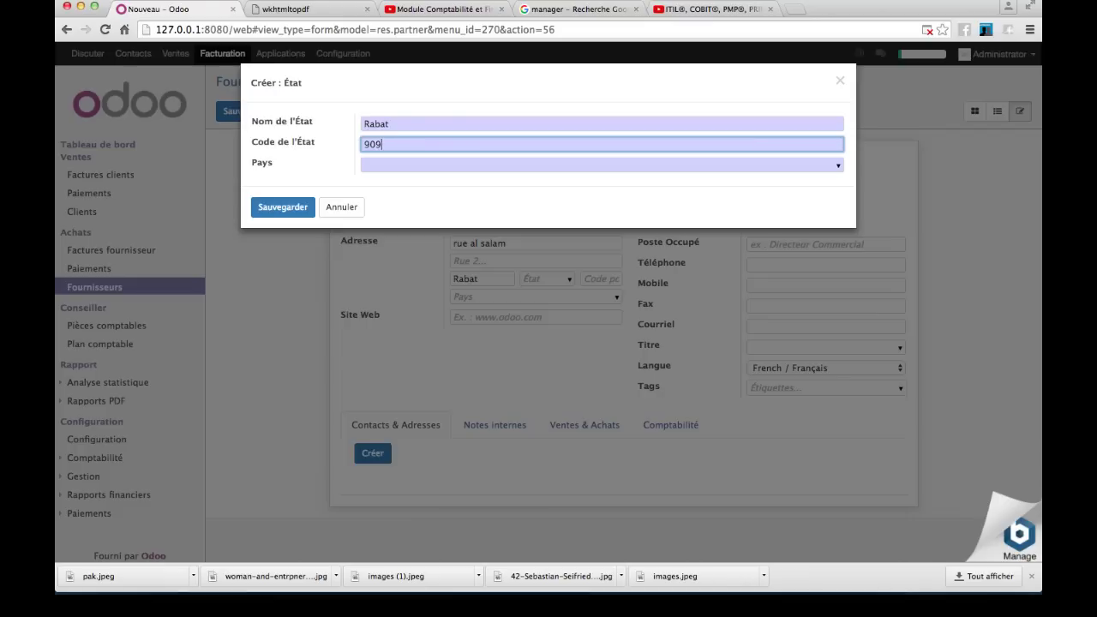
{"action": "left_click", "coordinate": [465, 165]}
{"action": "type", "text": "maroc"}
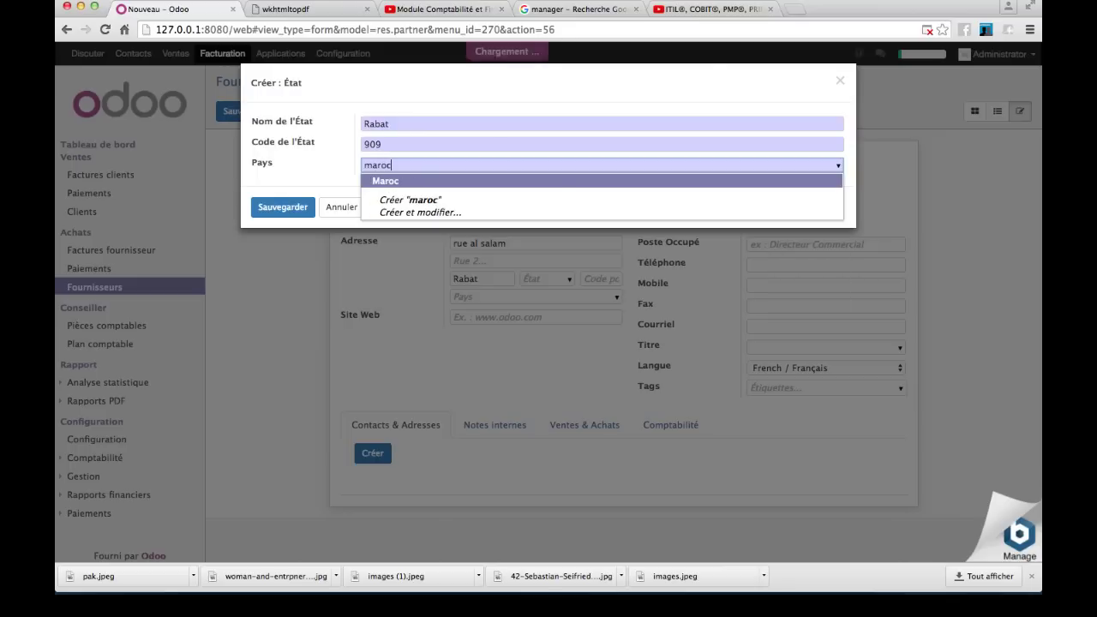
{"action": "key", "text": "Return"}
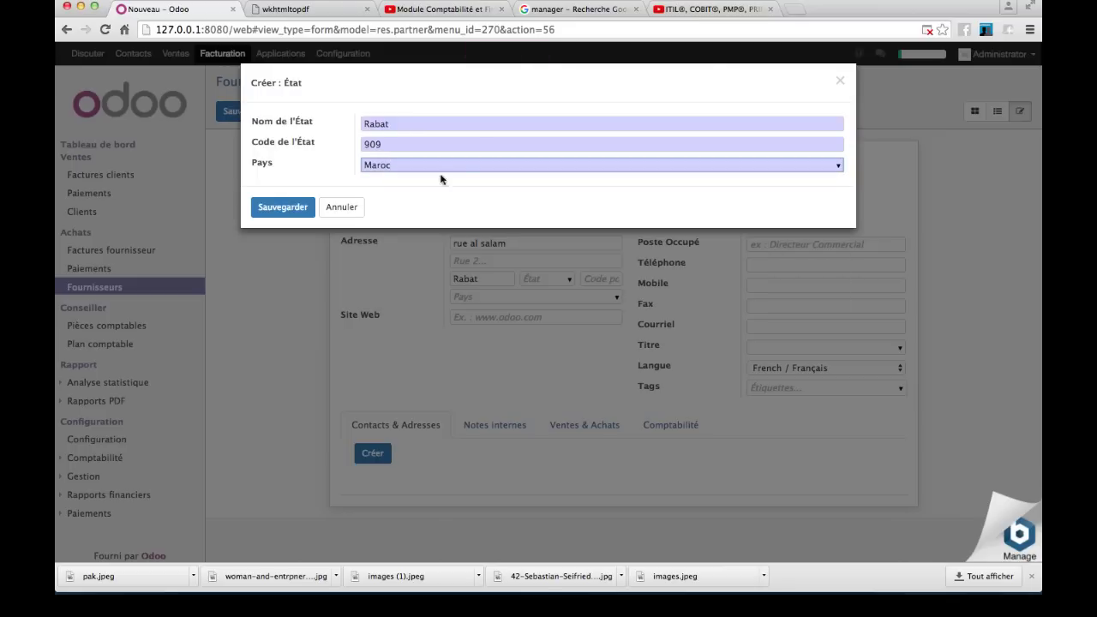
{"action": "left_click", "coordinate": [273, 211]}
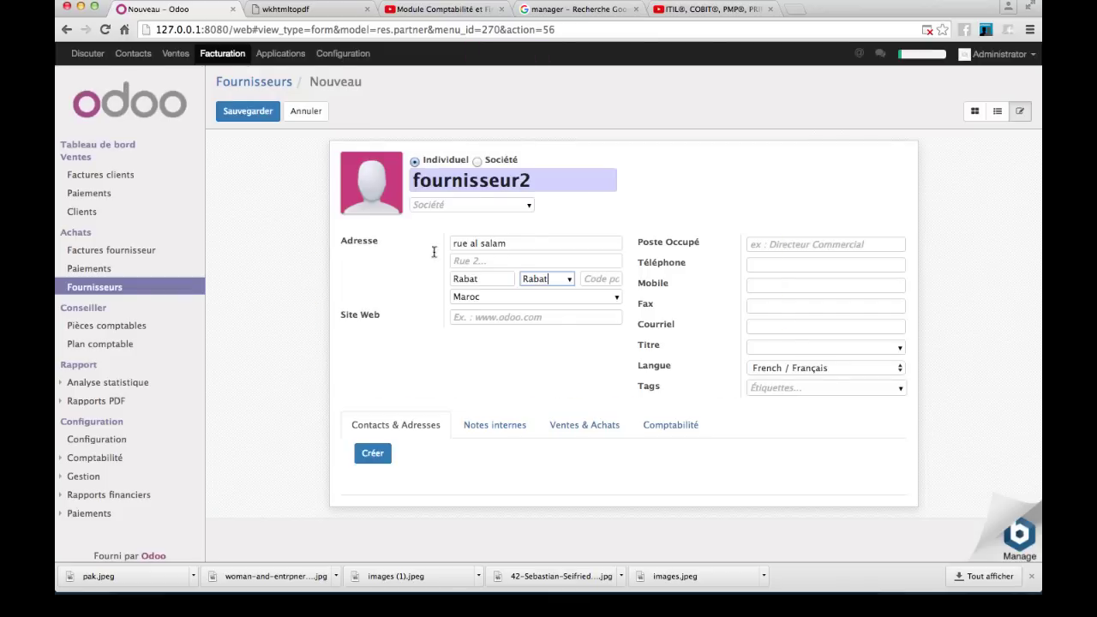
- Enter job title 'Directeur des ressources humaines', the phone, mobile and fax numbers, and e-mail
{"action": "left_click", "coordinate": [774, 244]}
{"action": "type", "text": "D"}
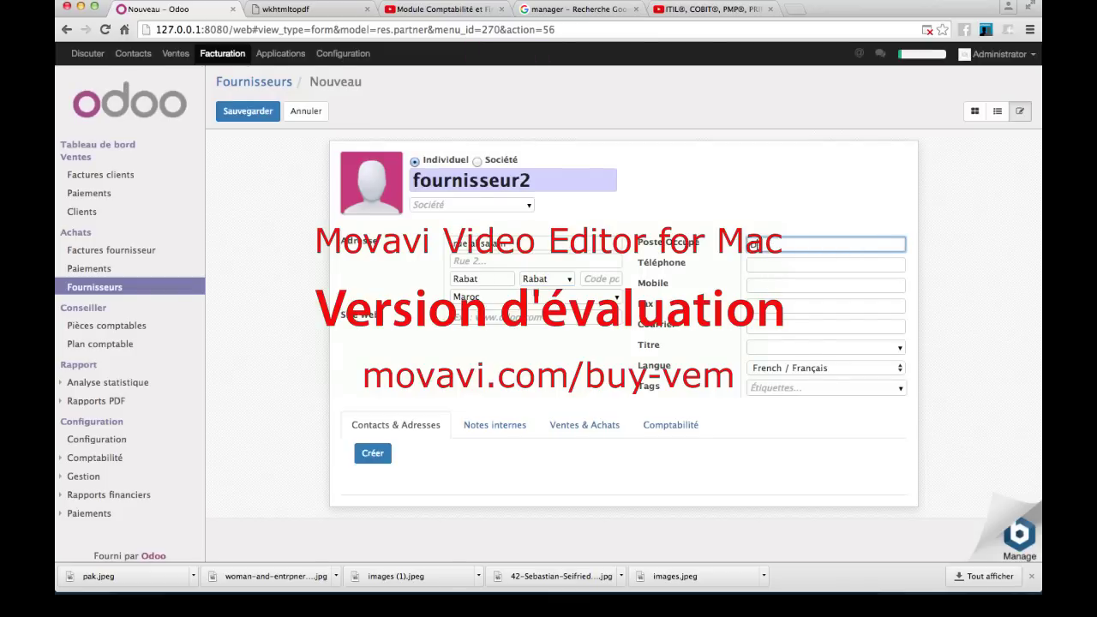
{"action": "type", "text": "irecteur des ressources humaines"}
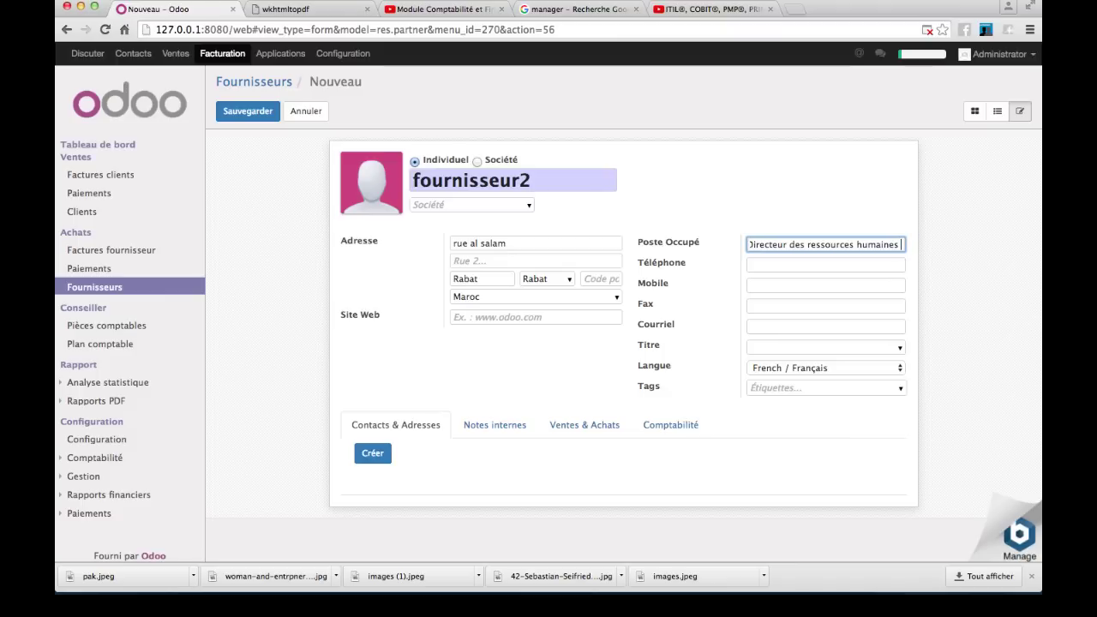
{"action": "left_click", "coordinate": [783, 264]}
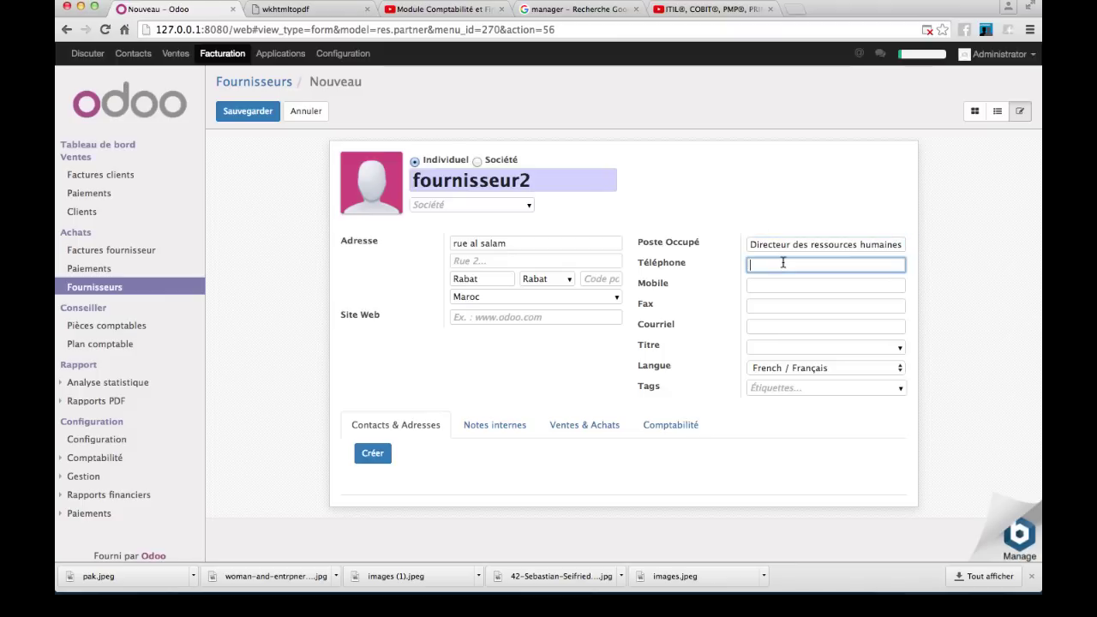
{"action": "left_click", "coordinate": [822, 284]}
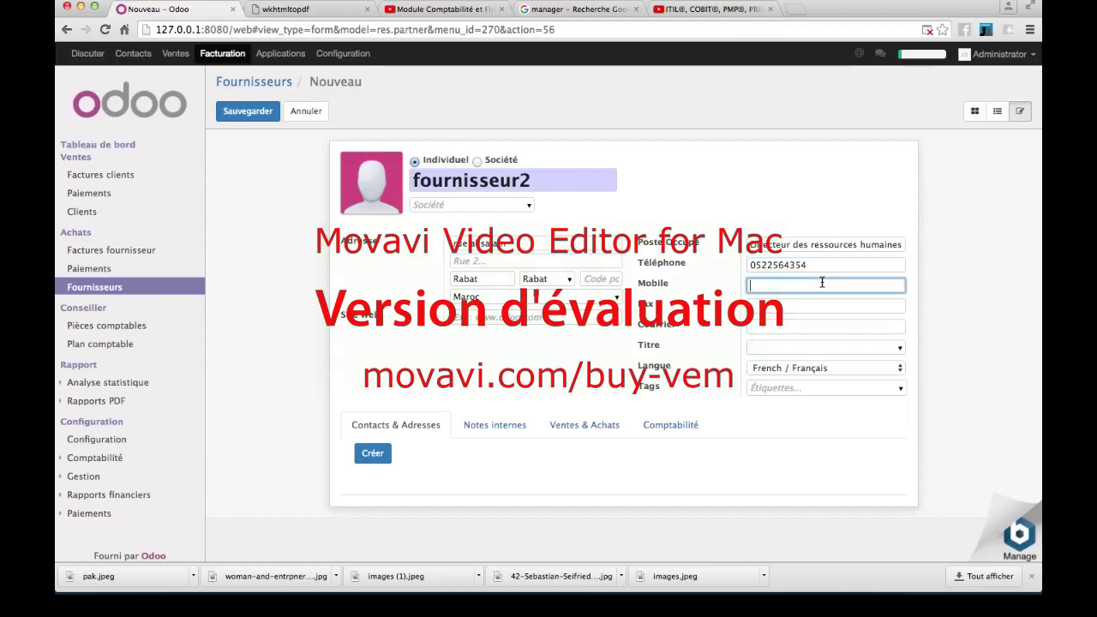
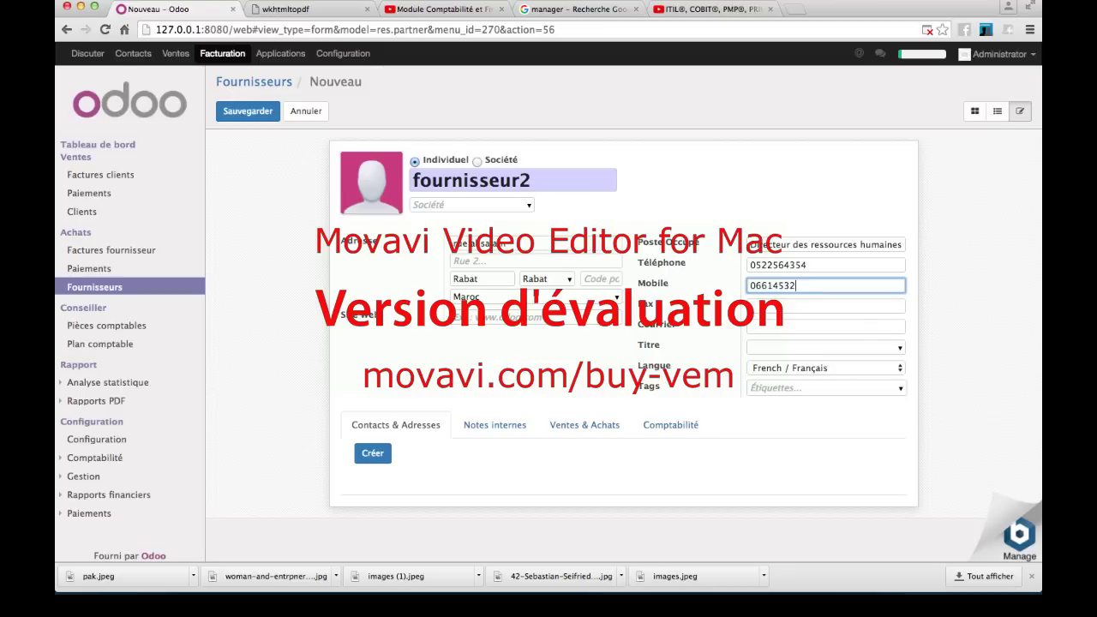
{"action": "left_click", "coordinate": [839, 306]}
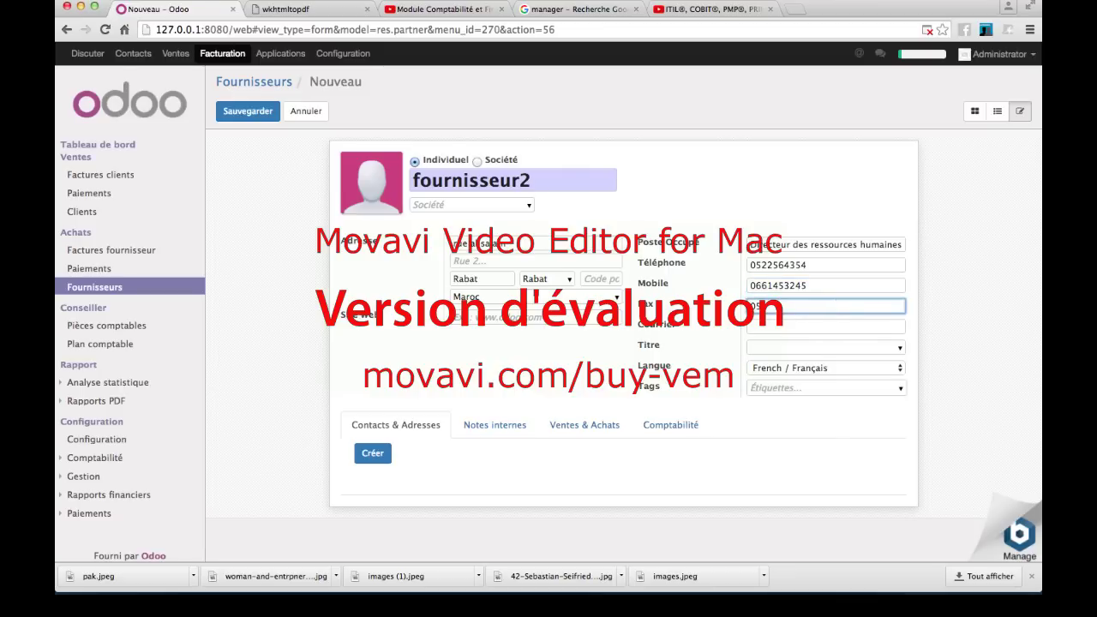
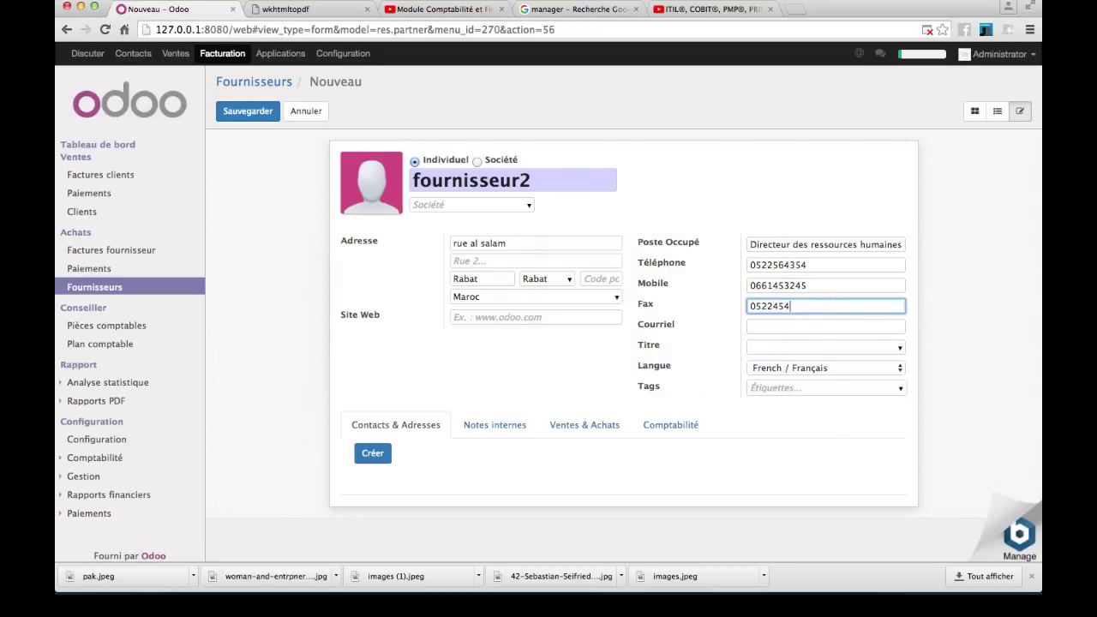
{"action": "left_click", "coordinate": [812, 326]}
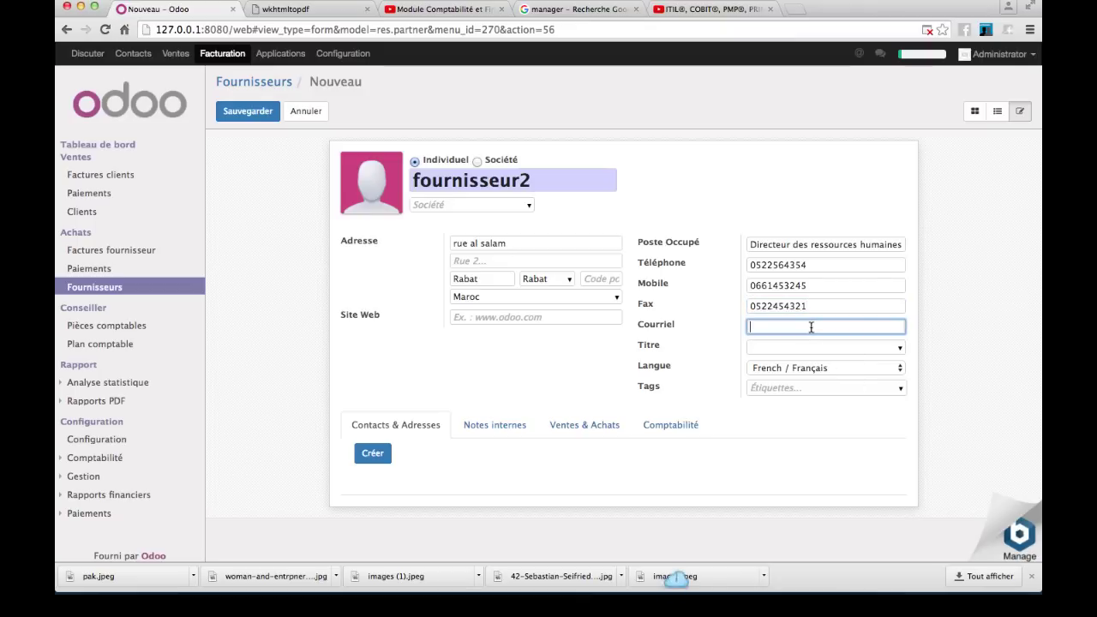
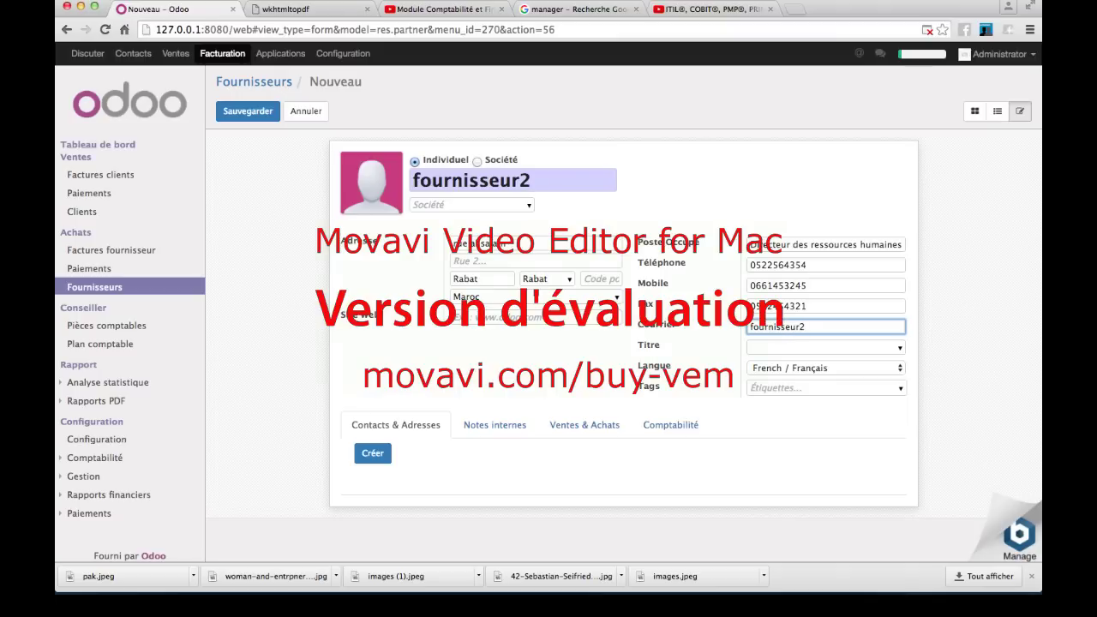
{"action": "left_click", "coordinate": [809, 347]}
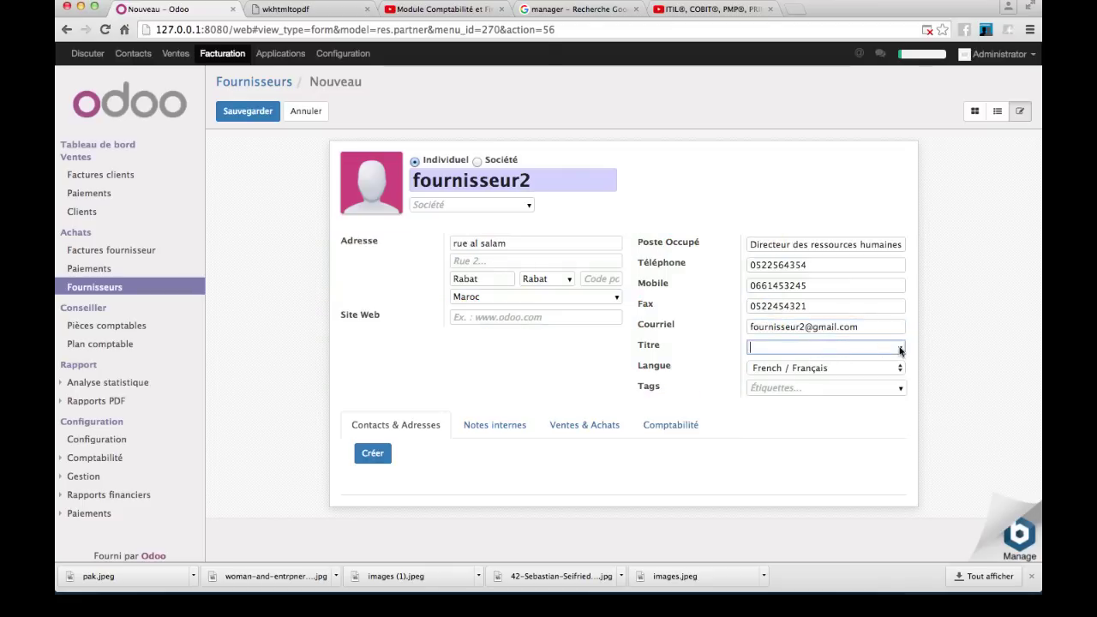
{"action": "left_click", "coordinate": [900, 348]}
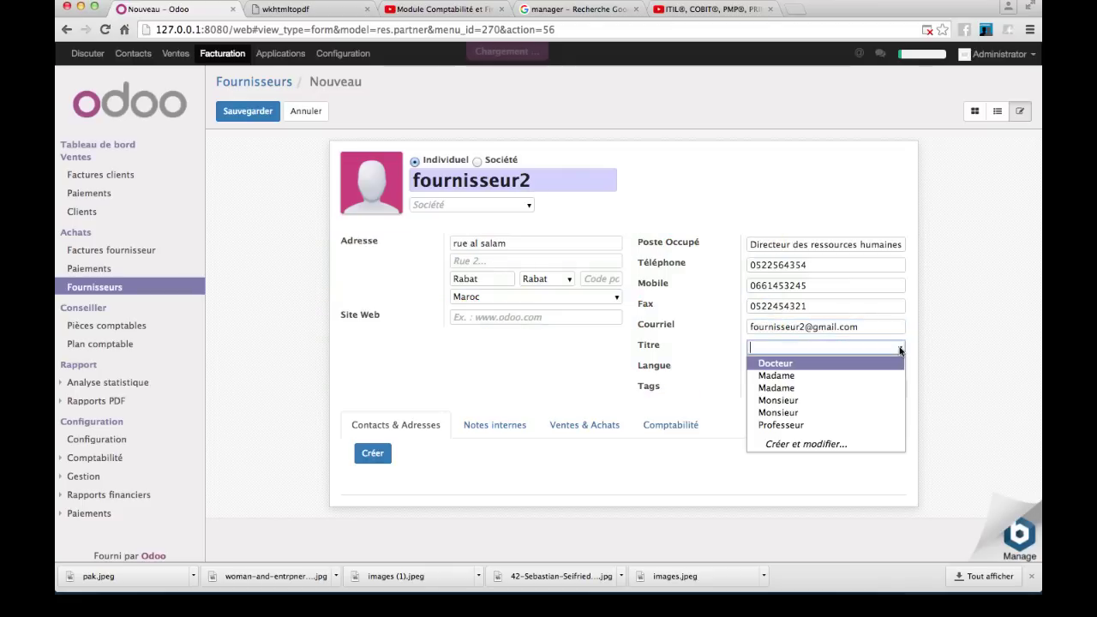
{"action": "left_click", "coordinate": [853, 402]}
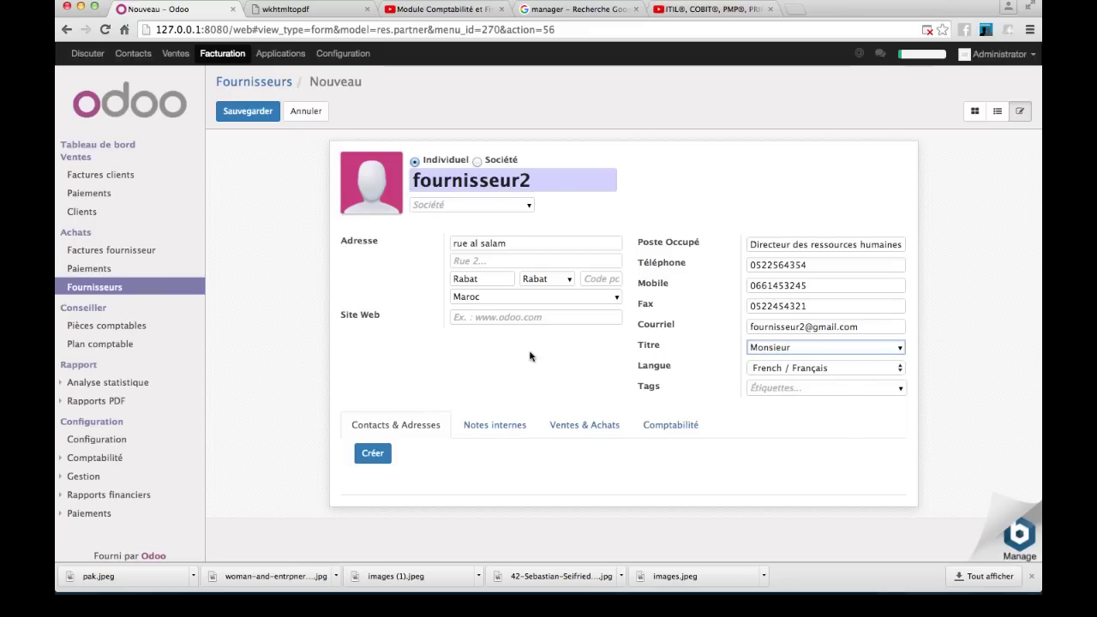
{"action": "left_click", "coordinate": [491, 318]}
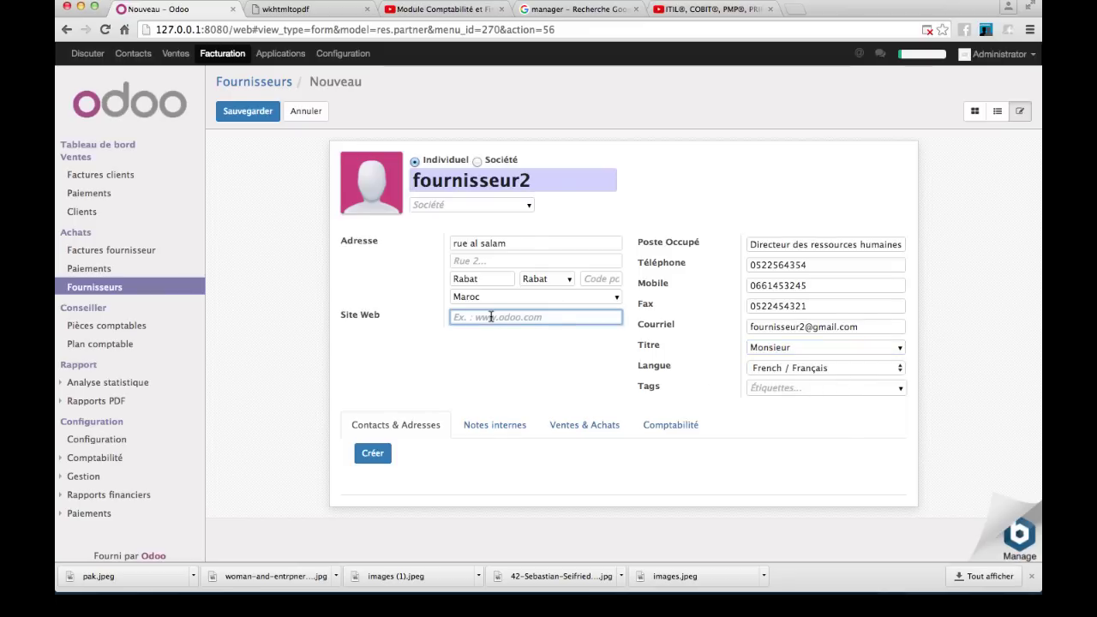
{"action": "type", "text": "www.fournisseur2.co"}
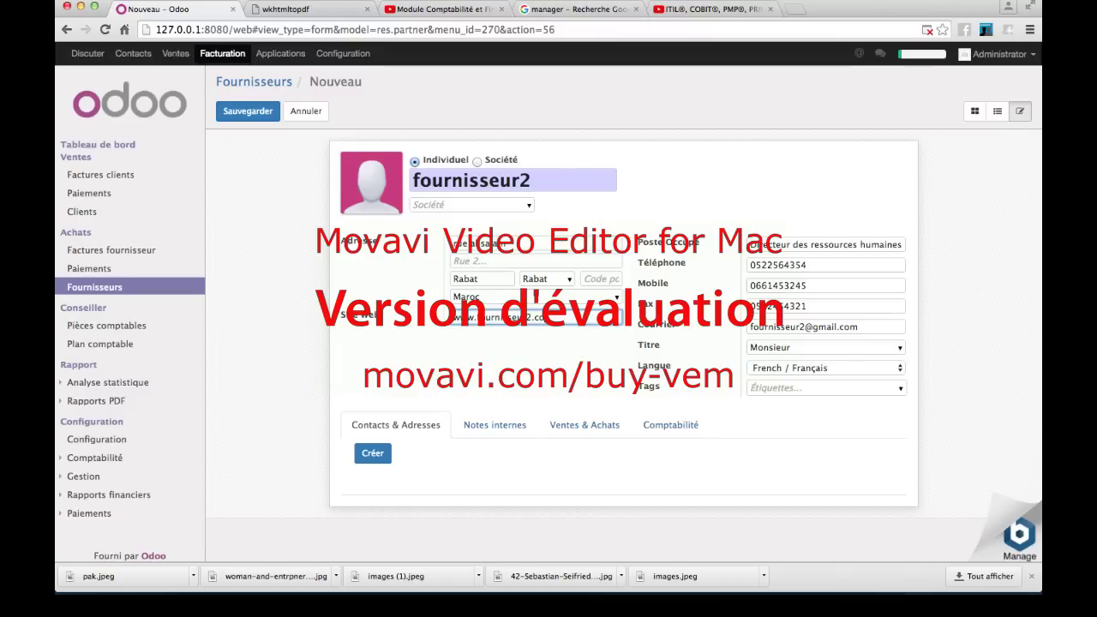
{"action": "type", "text": "m"}
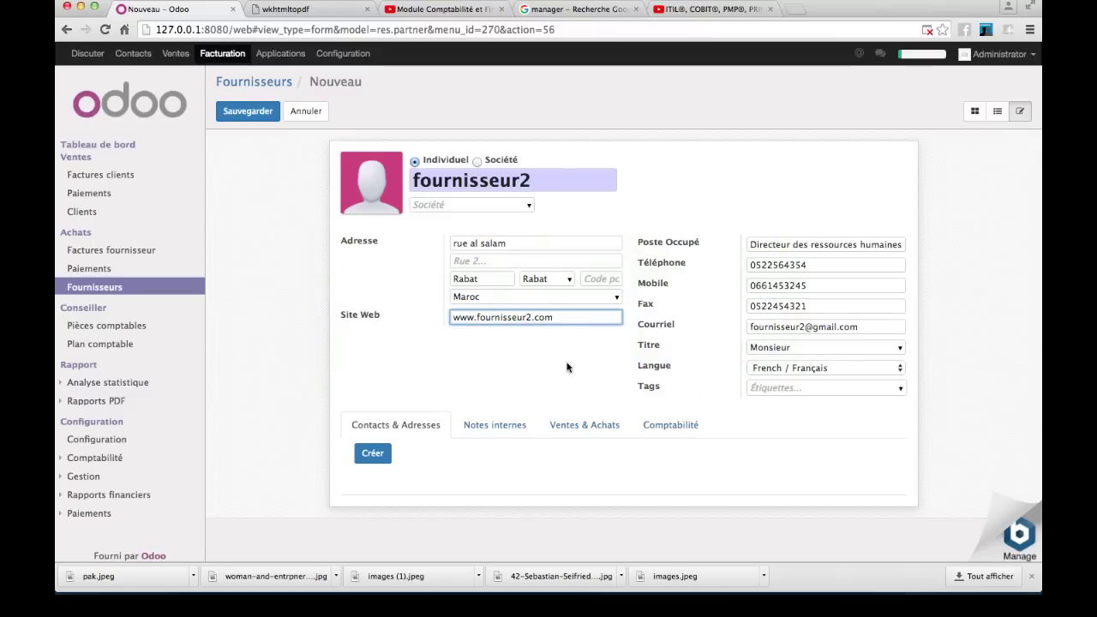
{"action": "mouse_move", "coordinate": [367, 181]}
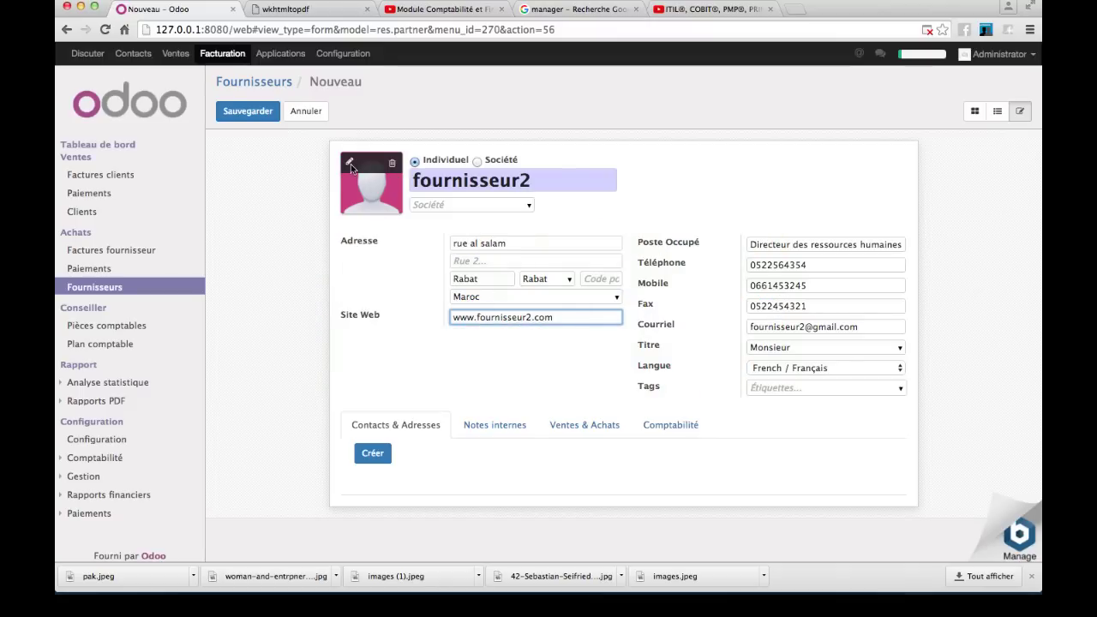
- Set fournisseur2's photo to the pak.jpeg image
{"action": "left_click", "coordinate": [349, 166]}
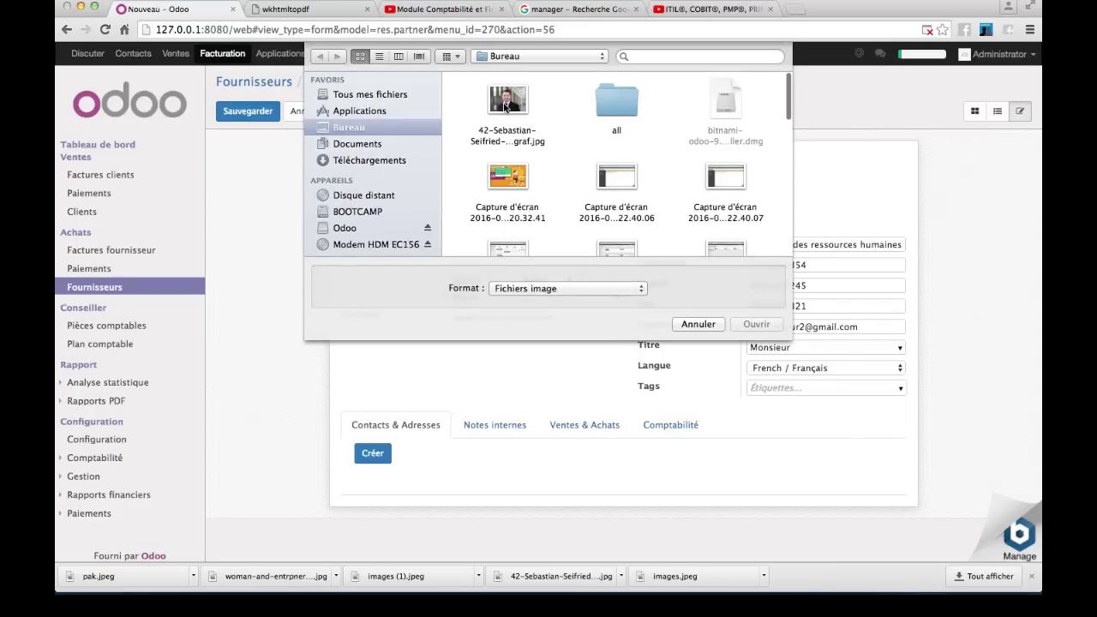
{"action": "left_click", "coordinate": [636, 57]}
{"action": "type", "text": "pak"}
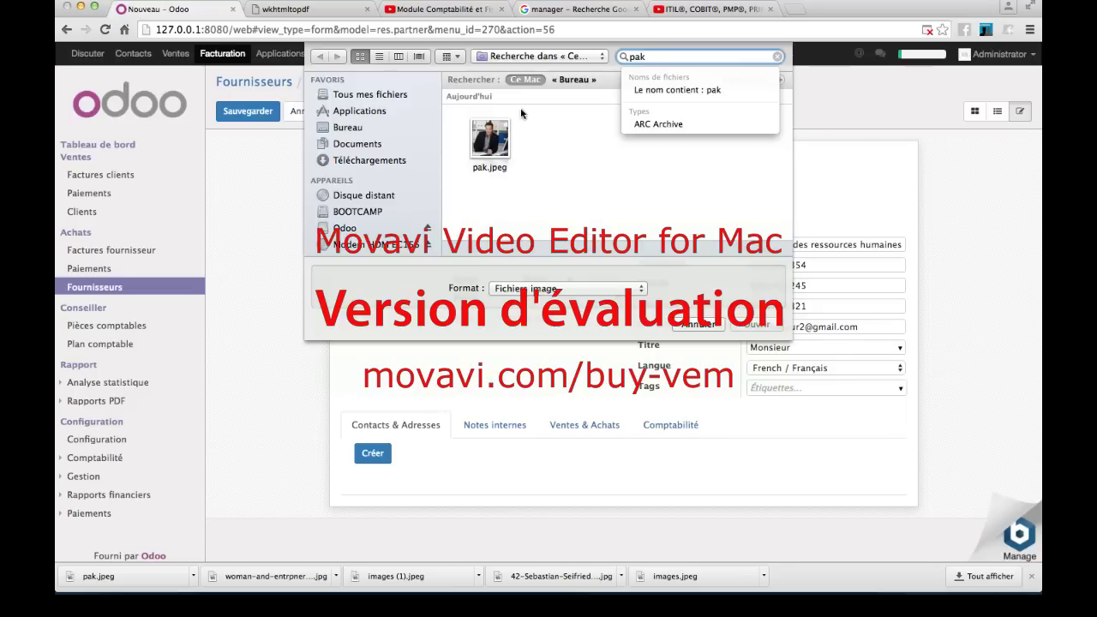
{"action": "left_click", "coordinate": [491, 139]}
{"action": "left_click", "coordinate": [766, 324]}
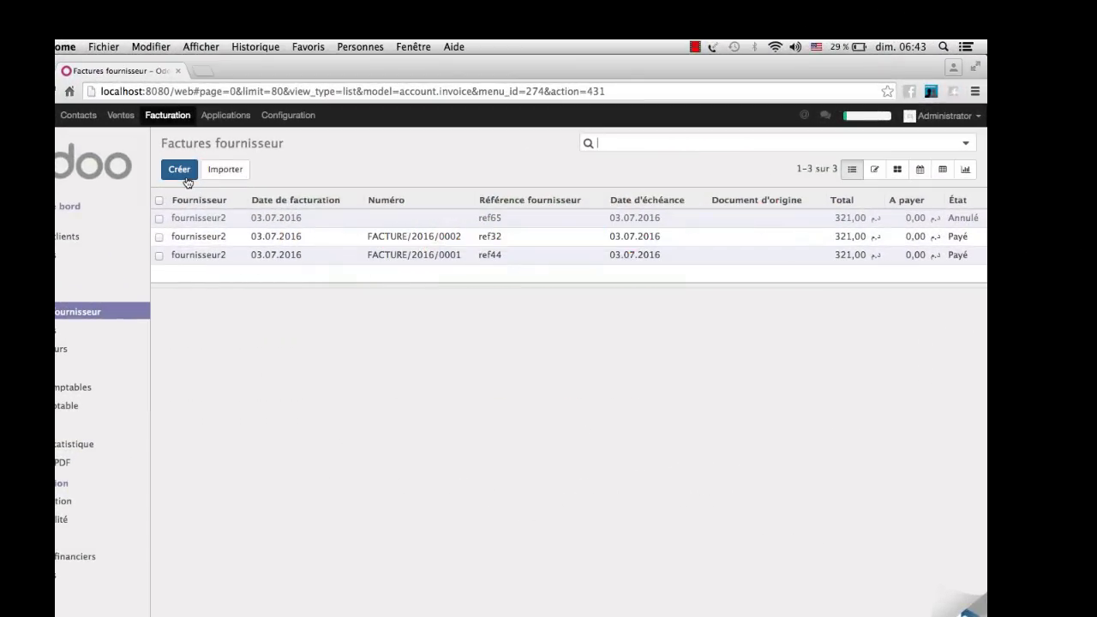
- Start a supplier invoice for fournisseur2, reference ref38, dated and due 03.07.2016
{"action": "left_click", "coordinate": [179, 170]}
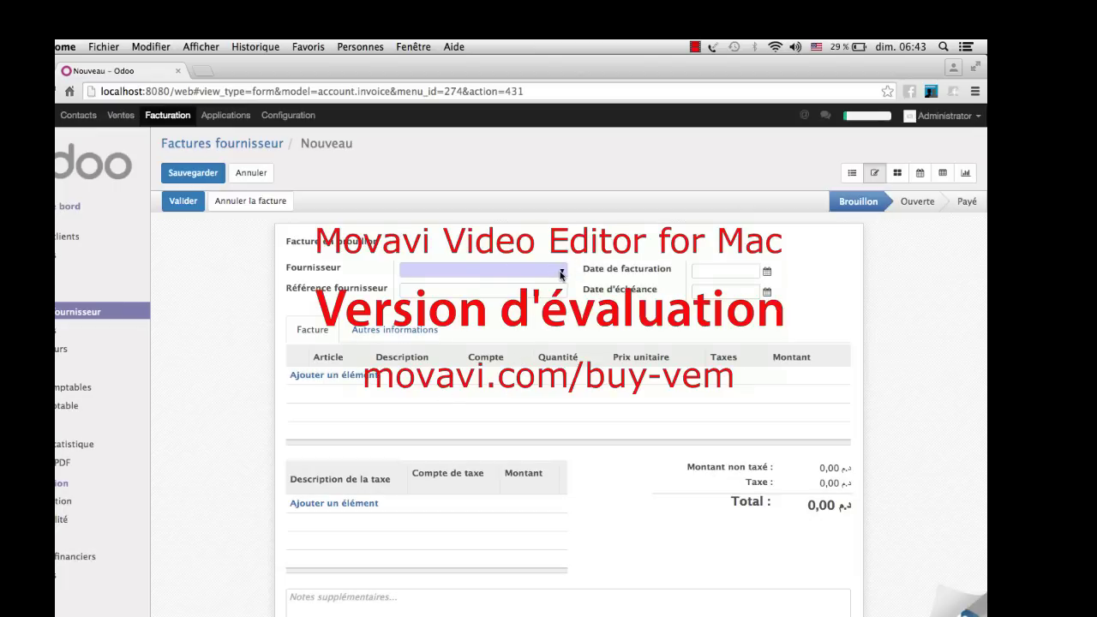
{"action": "left_click", "coordinate": [561, 272]}
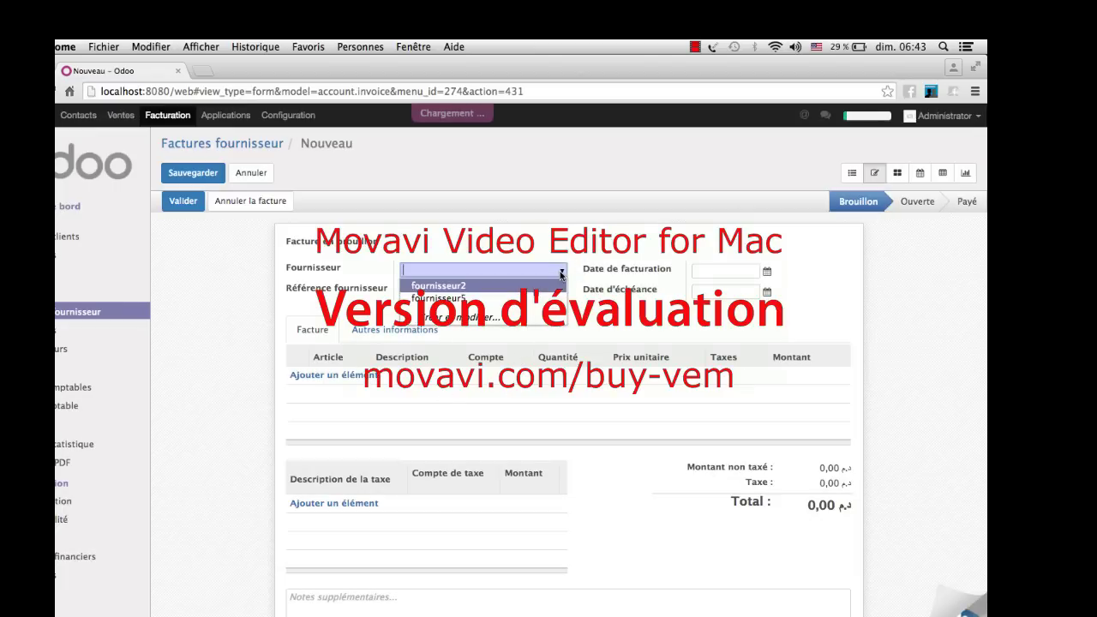
{"action": "left_click", "coordinate": [510, 287]}
{"action": "left_click", "coordinate": [517, 292]}
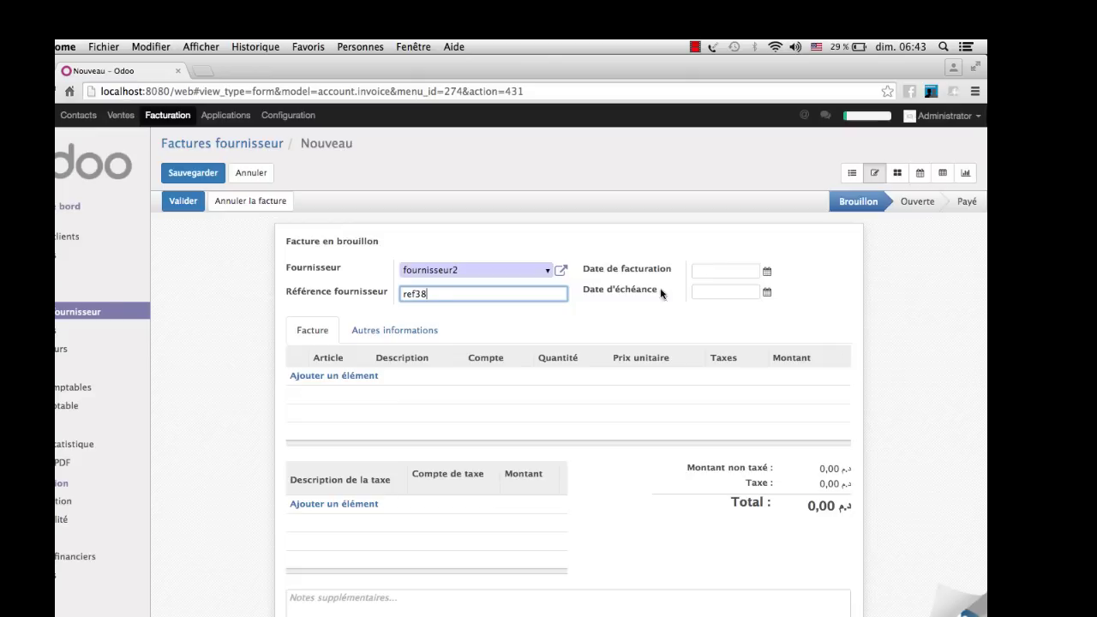
{"action": "left_click", "coordinate": [768, 272]}
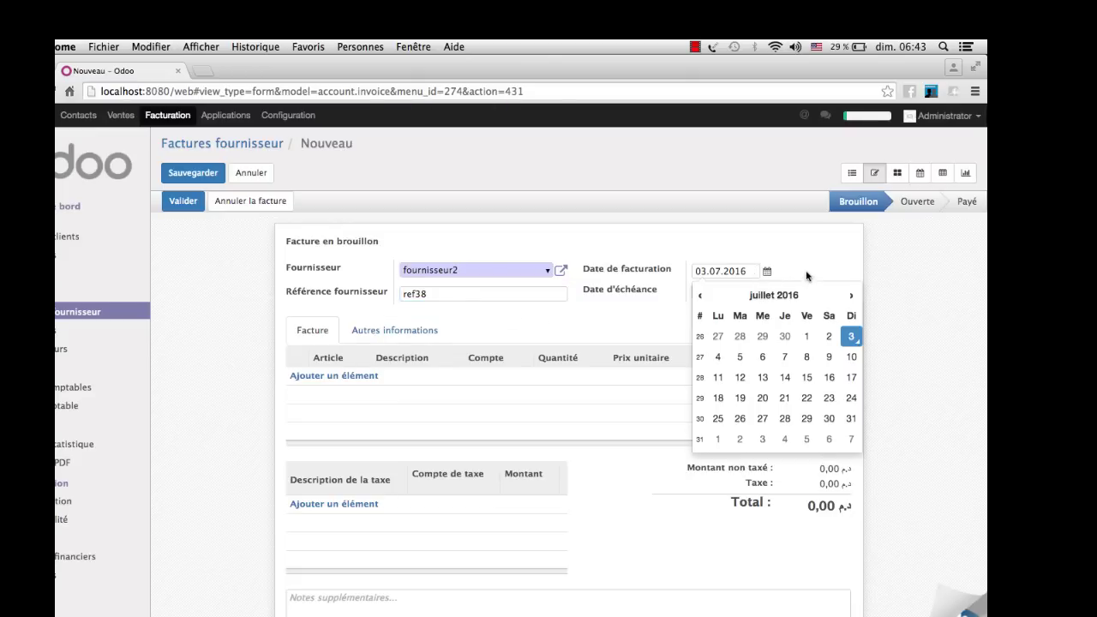
{"action": "left_click", "coordinate": [814, 243]}
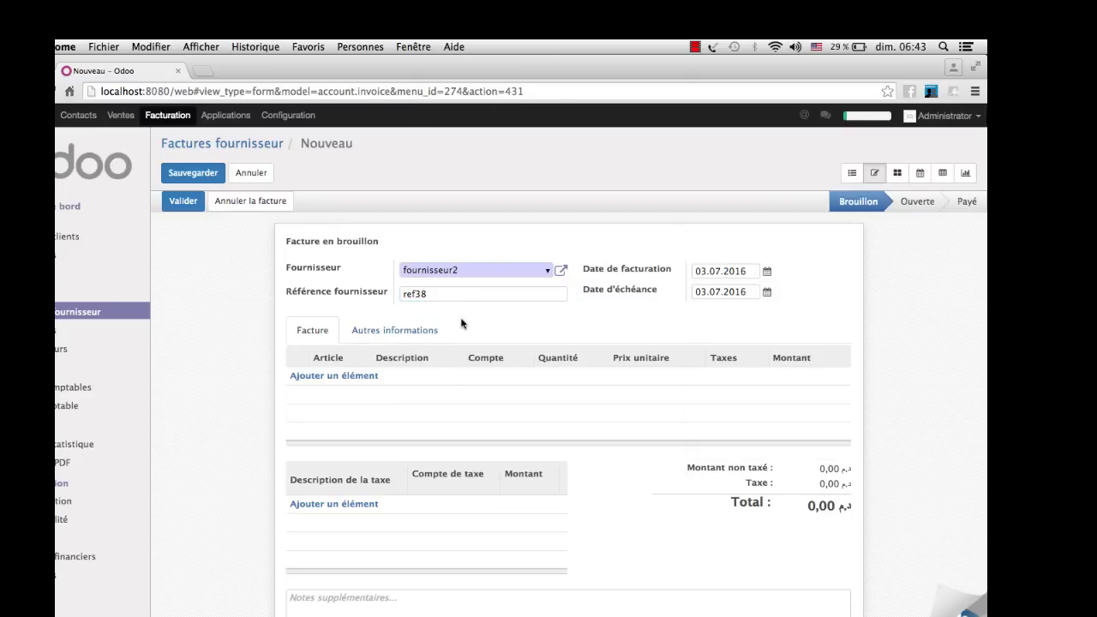
- Add a [ref11] produitS1 line: quantity 1, 300,00, tax TVA 7% ACHATS
{"action": "left_click", "coordinate": [341, 377]}
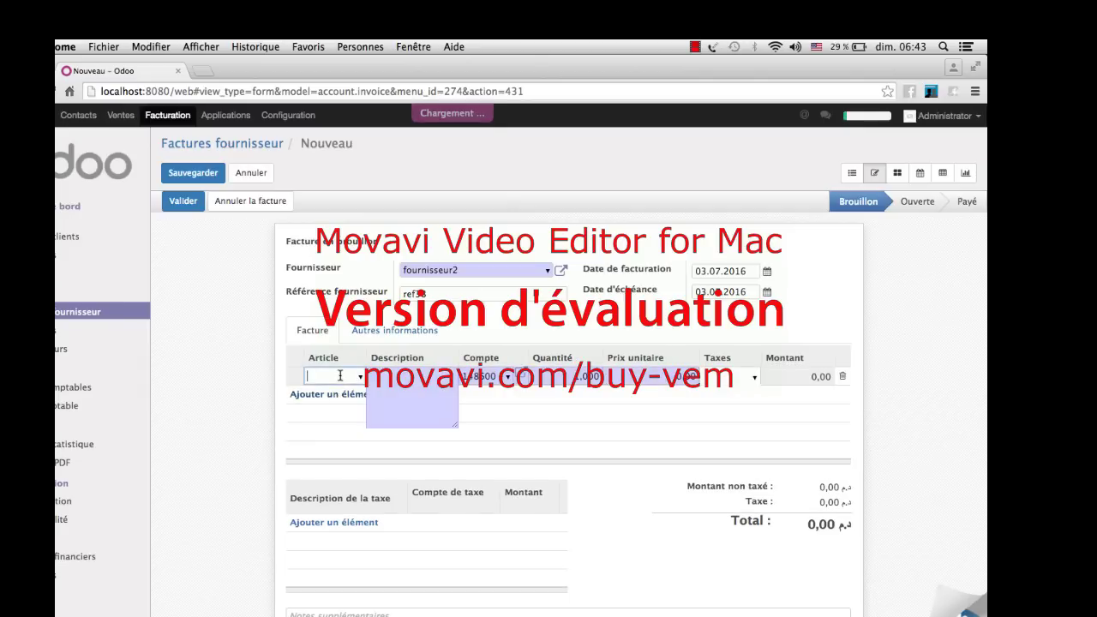
{"action": "left_click", "coordinate": [361, 378]}
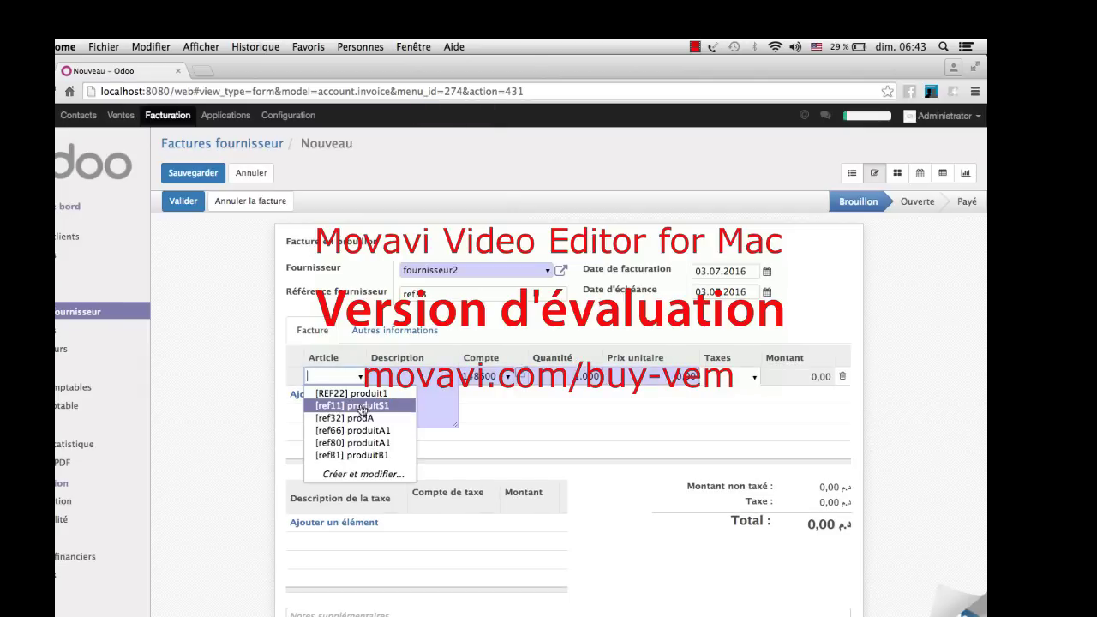
{"action": "left_click", "coordinate": [361, 407]}
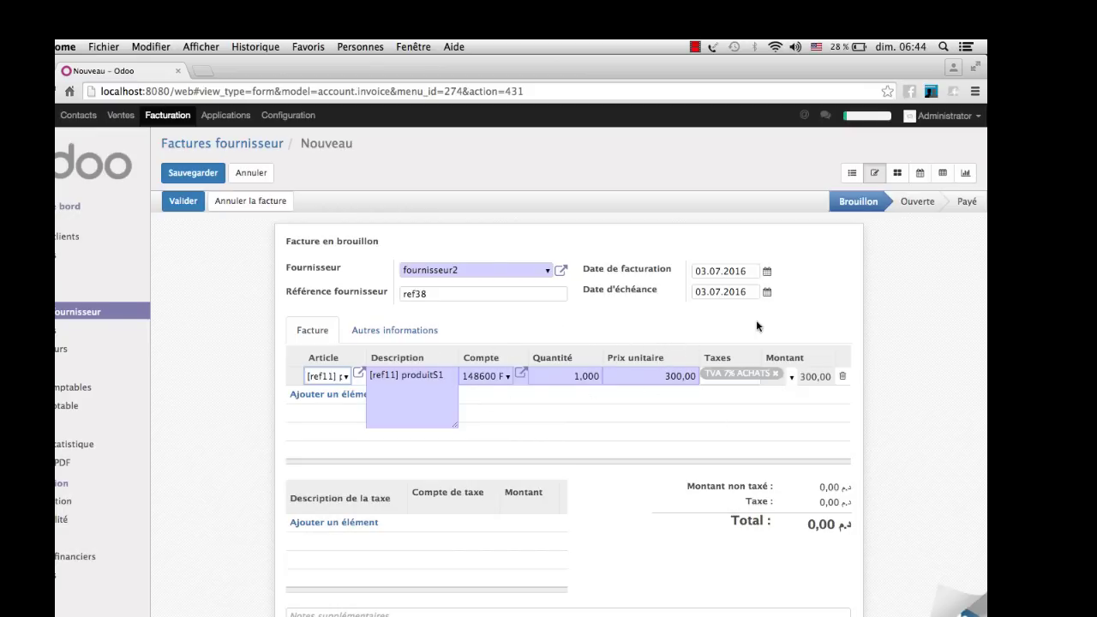
{"action": "scroll", "coordinate": [693, 383], "scroll_direction": "down", "scroll_amount": 2}
{"action": "scroll", "coordinate": [693, 383], "scroll_direction": "up", "scroll_amount": 2}
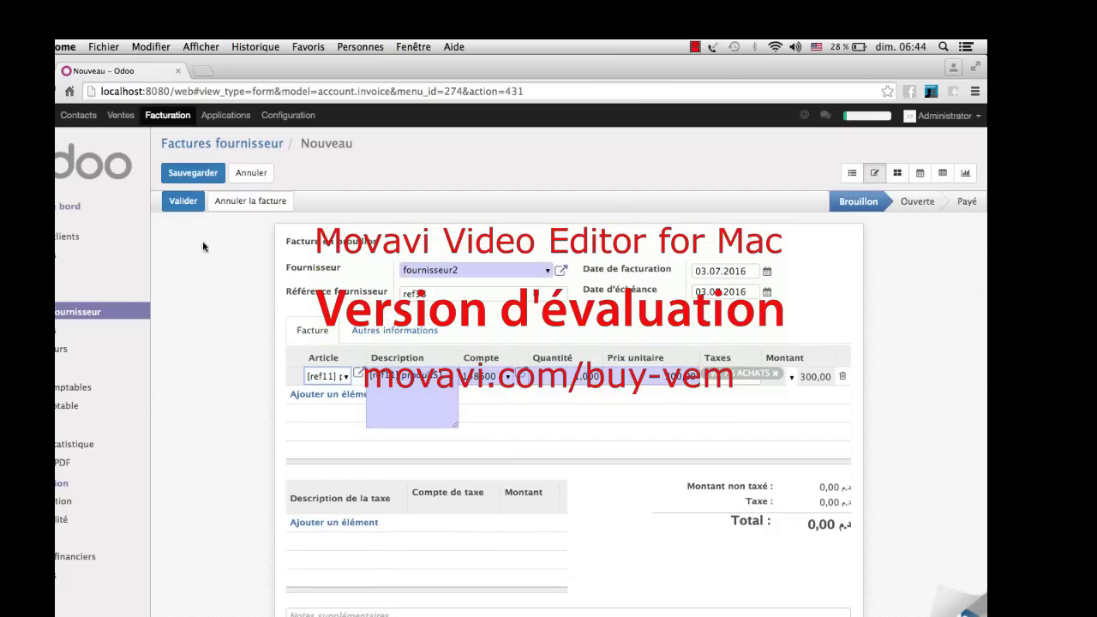
- Validate the draft into FACTURE/2016/0003 totalling 321,00 and save it
{"action": "left_click", "coordinate": [183, 202]}
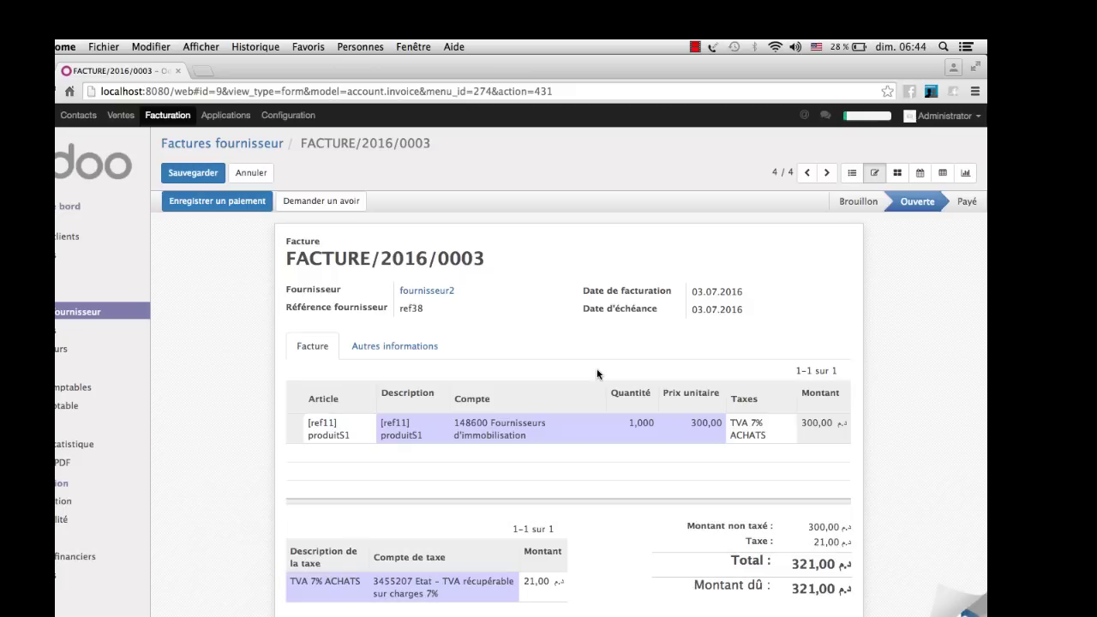
{"action": "scroll", "coordinate": [598, 374], "scroll_direction": "down", "scroll_amount": 3}
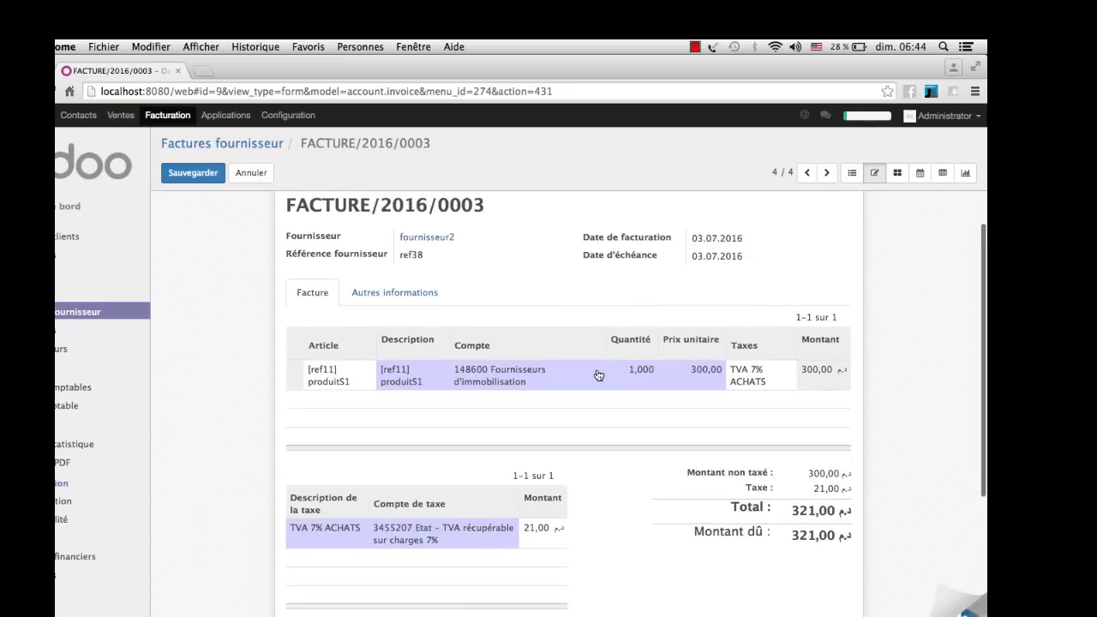
{"action": "scroll", "coordinate": [598, 374], "scroll_direction": "up", "scroll_amount": 1}
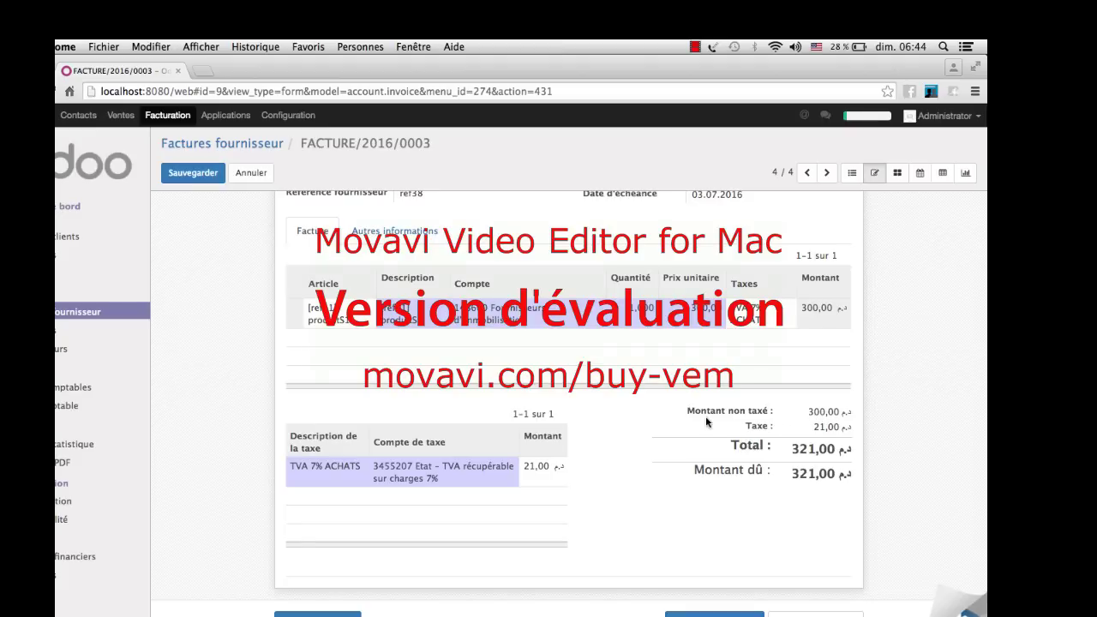
{"action": "scroll", "coordinate": [305, 302], "scroll_direction": "up", "scroll_amount": 3}
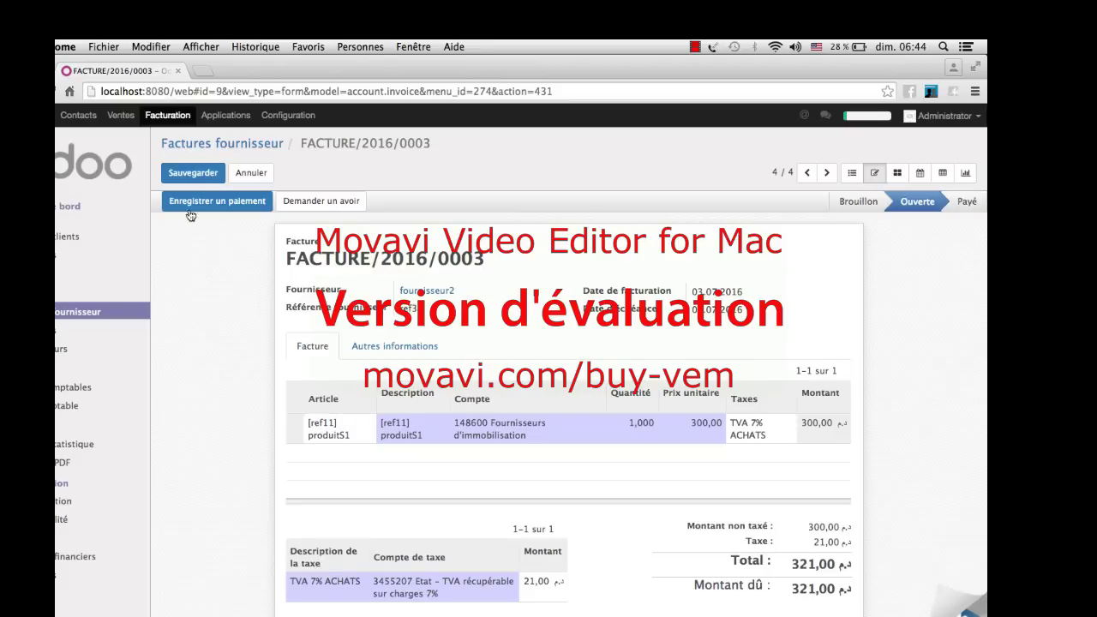
{"action": "left_click", "coordinate": [190, 174]}
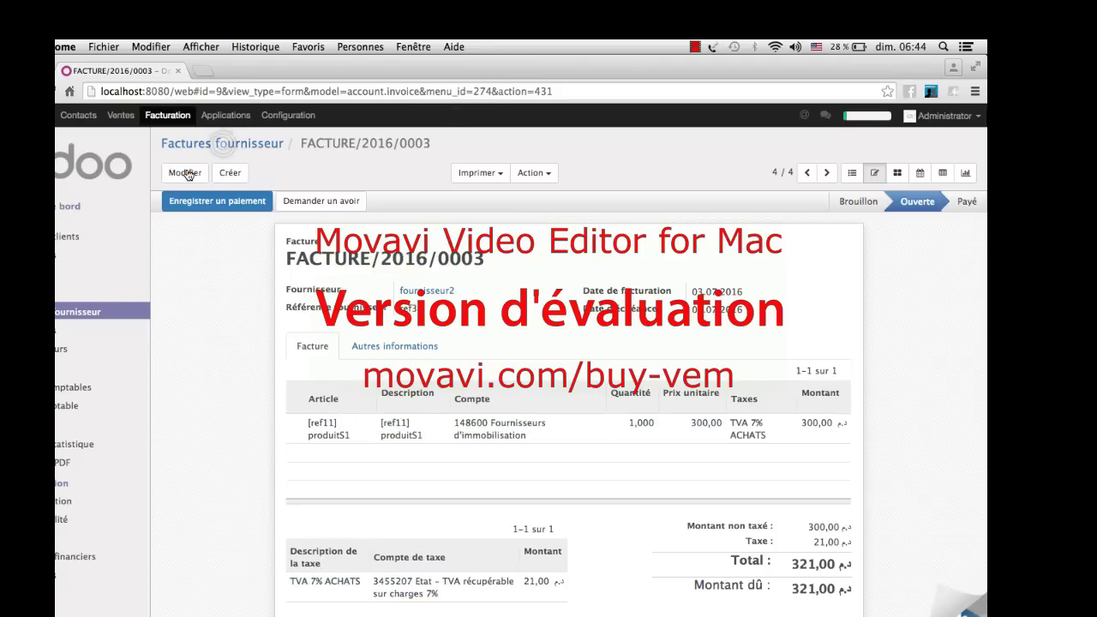
{"action": "scroll", "coordinate": [240, 285], "scroll_direction": "down", "scroll_amount": 1}
{"action": "scroll", "coordinate": [239, 284], "scroll_direction": "down", "scroll_amount": 4}
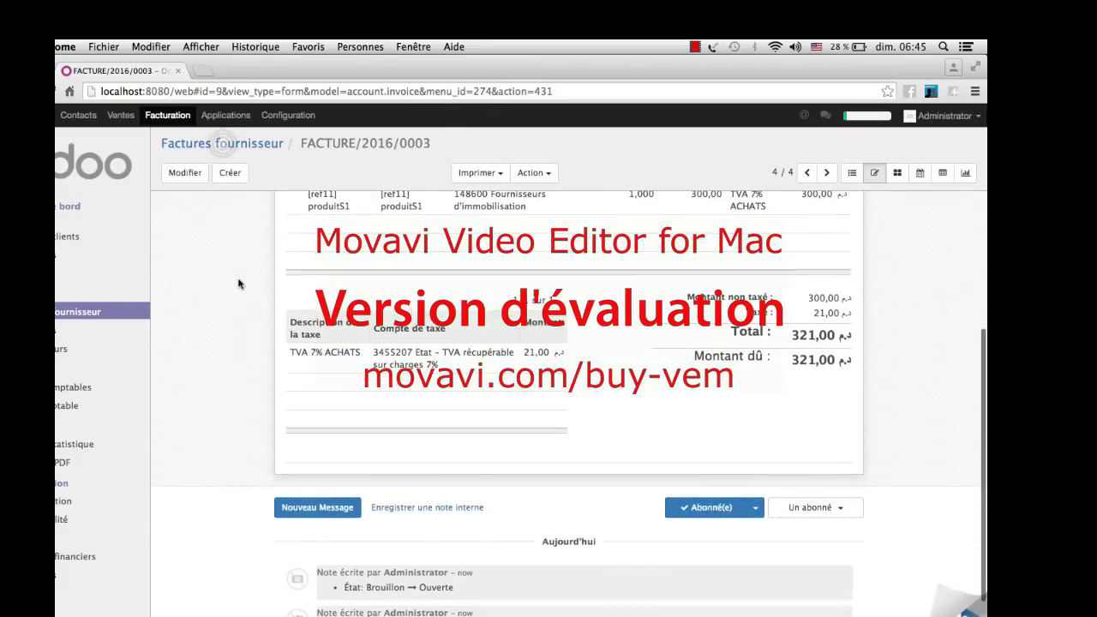
{"action": "scroll", "coordinate": [238, 284], "scroll_direction": "up", "scroll_amount": 6}
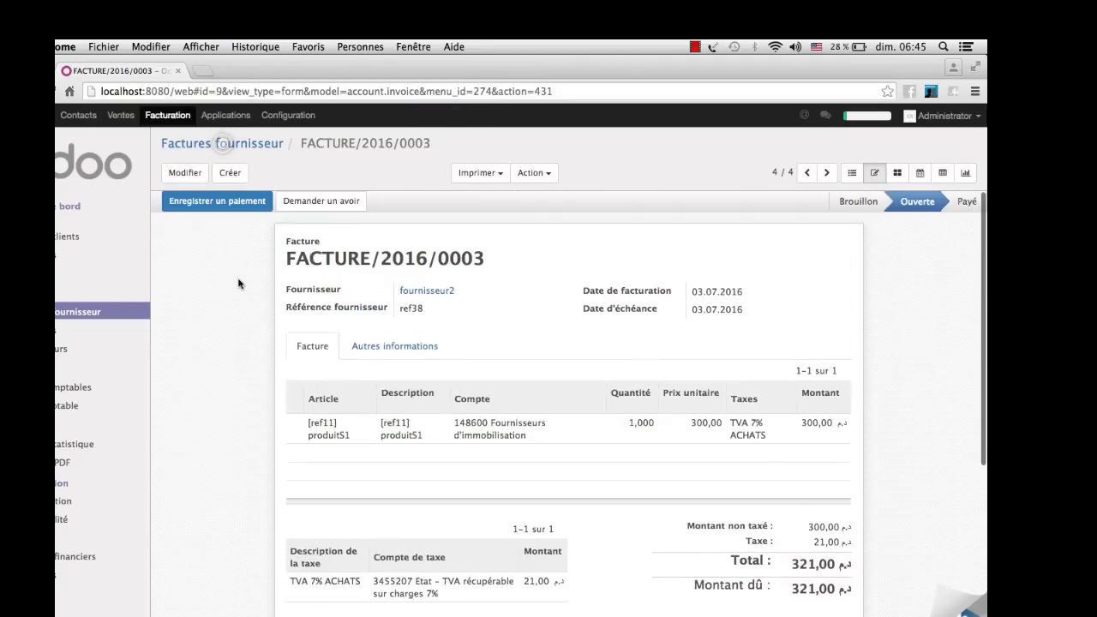
- Pay the full 321,00 of FACTURE/2016/0003 through Banque (MAD)
{"action": "left_click", "coordinate": [229, 210]}
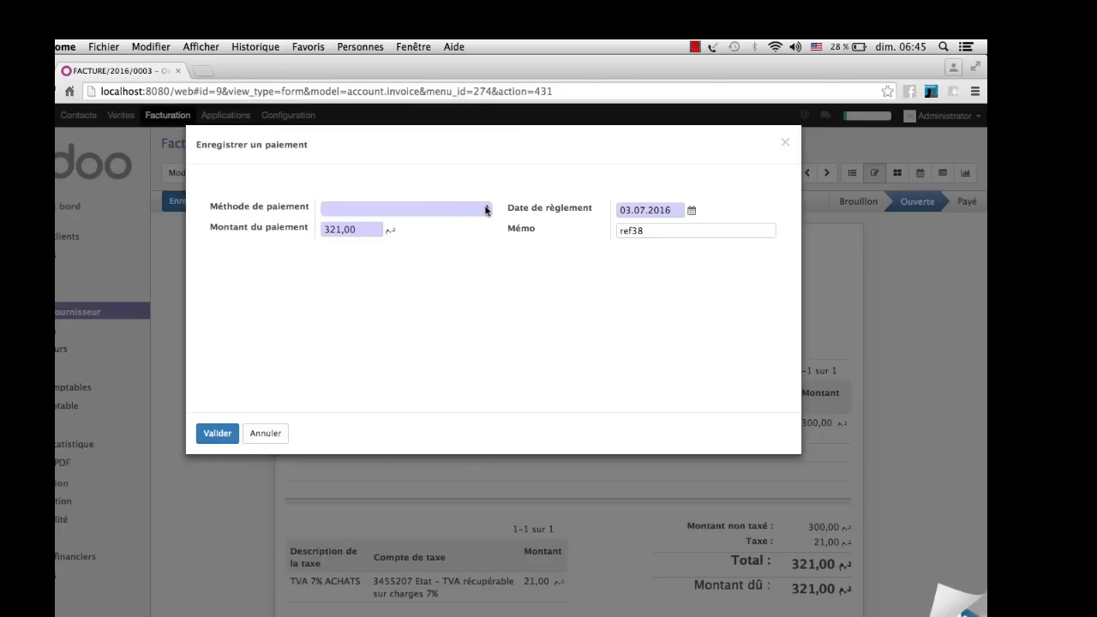
{"action": "left_click", "coordinate": [484, 209]}
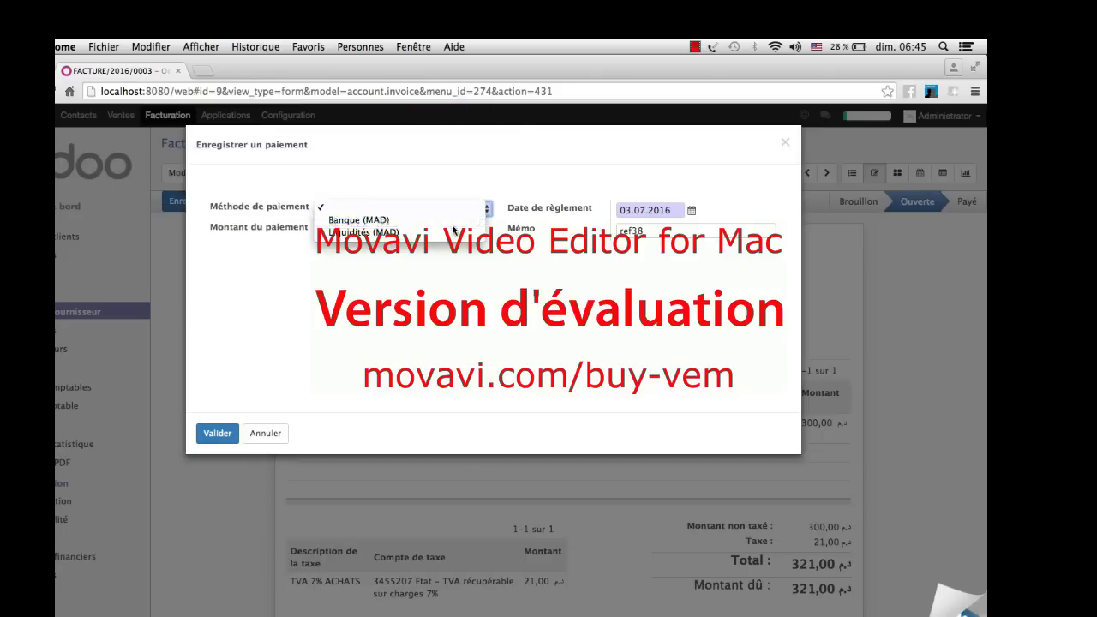
{"action": "left_click", "coordinate": [453, 222]}
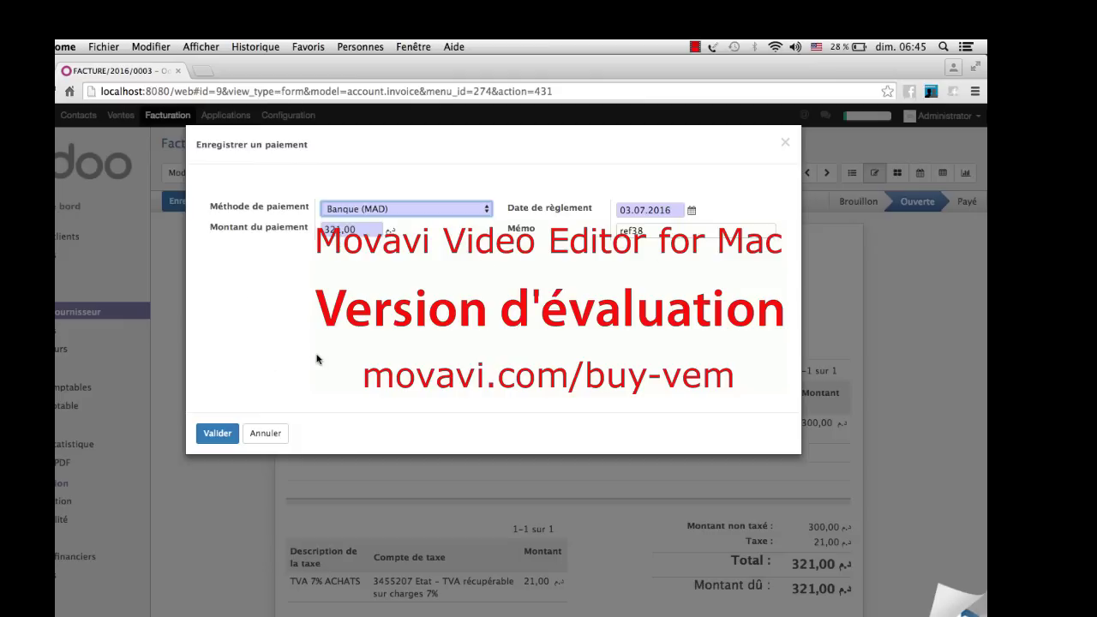
{"action": "left_click", "coordinate": [213, 435]}
- Check the invoice shows Payé with 0,00 due, then return to Factures fournisseur
{"action": "scroll", "coordinate": [306, 412], "scroll_direction": "down", "scroll_amount": 2}
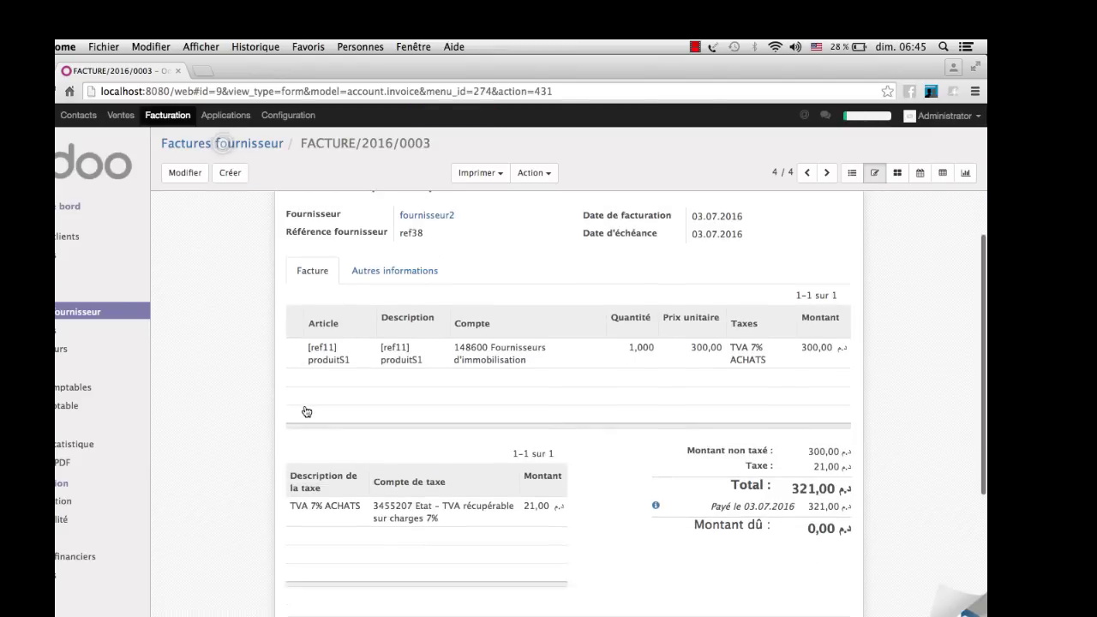
{"action": "scroll", "coordinate": [306, 412], "scroll_direction": "down", "scroll_amount": 5}
{"action": "scroll", "coordinate": [304, 411], "scroll_direction": "up", "scroll_amount": 5}
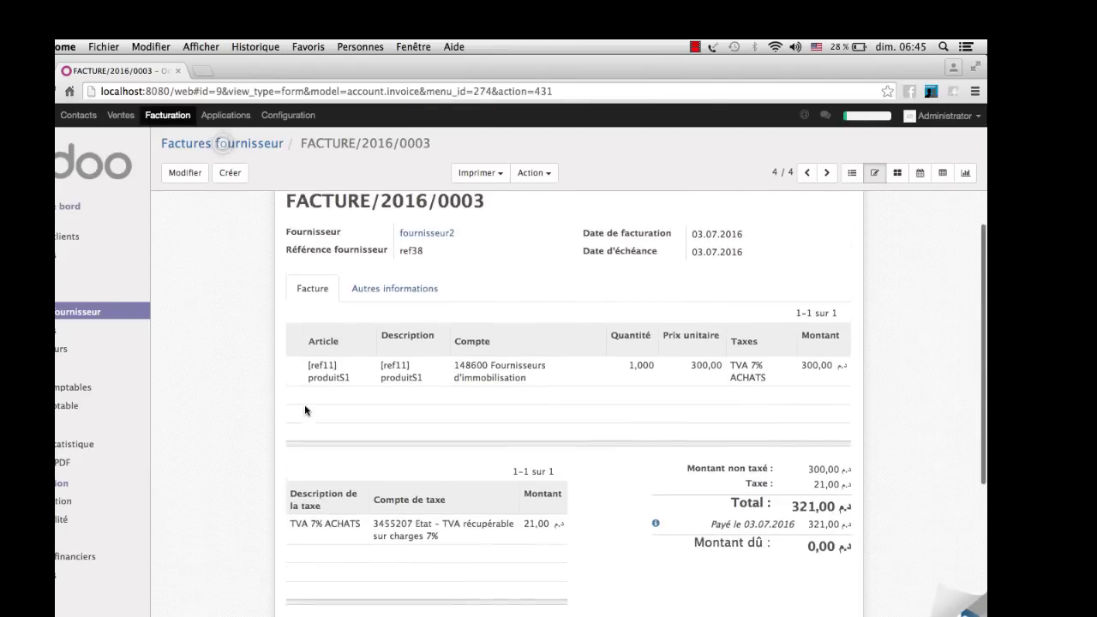
{"action": "scroll", "coordinate": [305, 411], "scroll_direction": "up", "scroll_amount": 2}
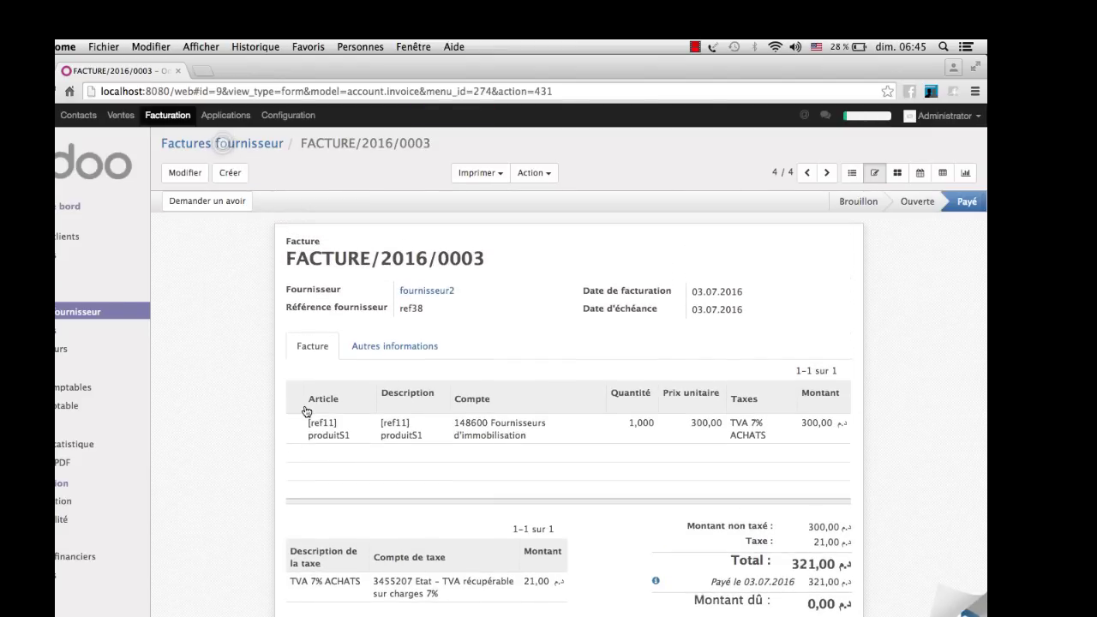
{"action": "scroll", "coordinate": [306, 412], "scroll_direction": "down", "scroll_amount": 2}
{"action": "scroll", "coordinate": [306, 411], "scroll_direction": "up", "scroll_amount": 2}
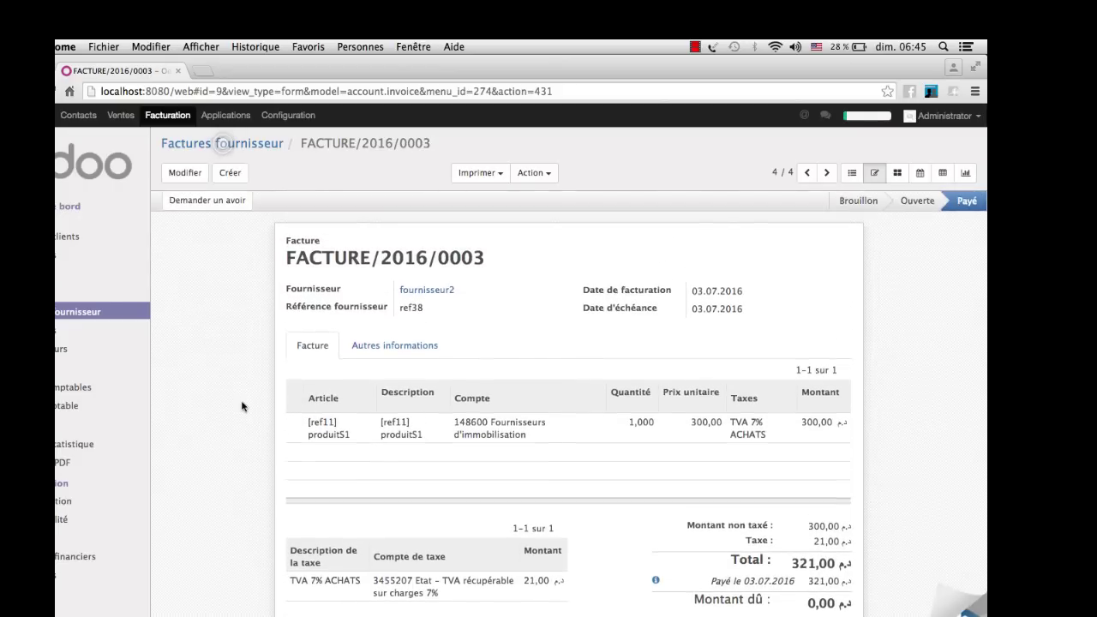
{"action": "scroll", "coordinate": [242, 407], "scroll_direction": "down", "scroll_amount": 5}
{"action": "scroll", "coordinate": [242, 406], "scroll_direction": "up", "scroll_amount": 5}
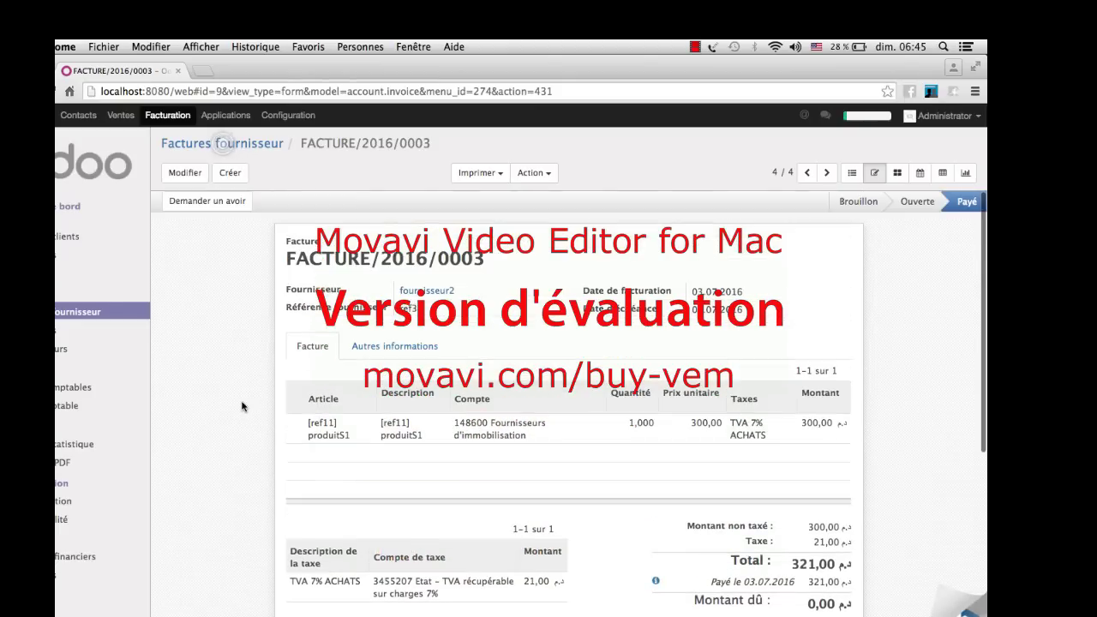
{"action": "left_click", "coordinate": [75, 313]}
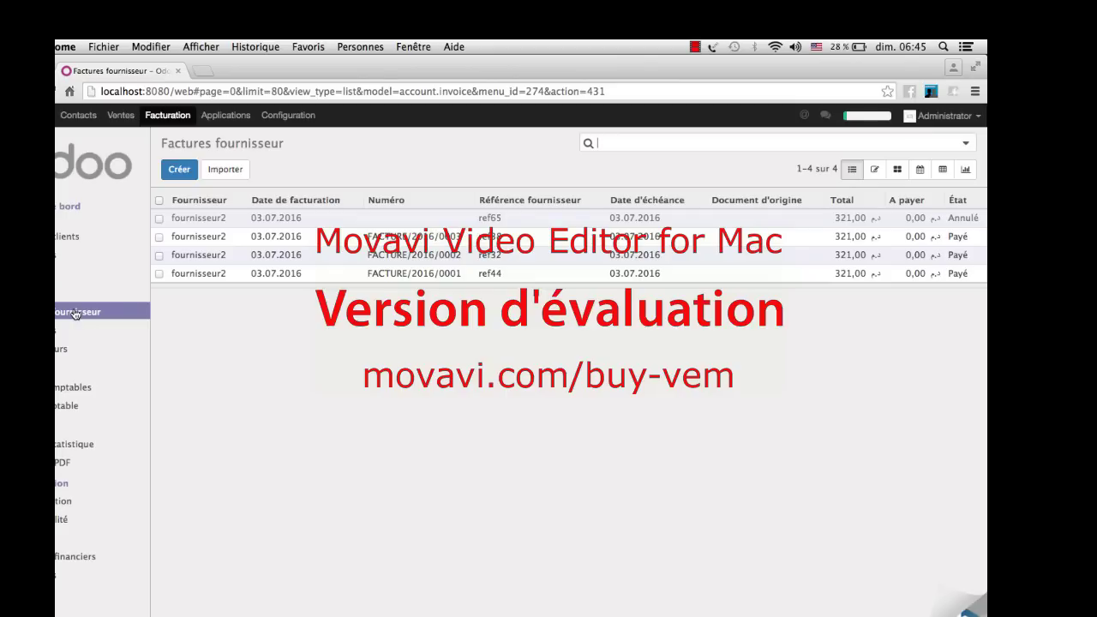